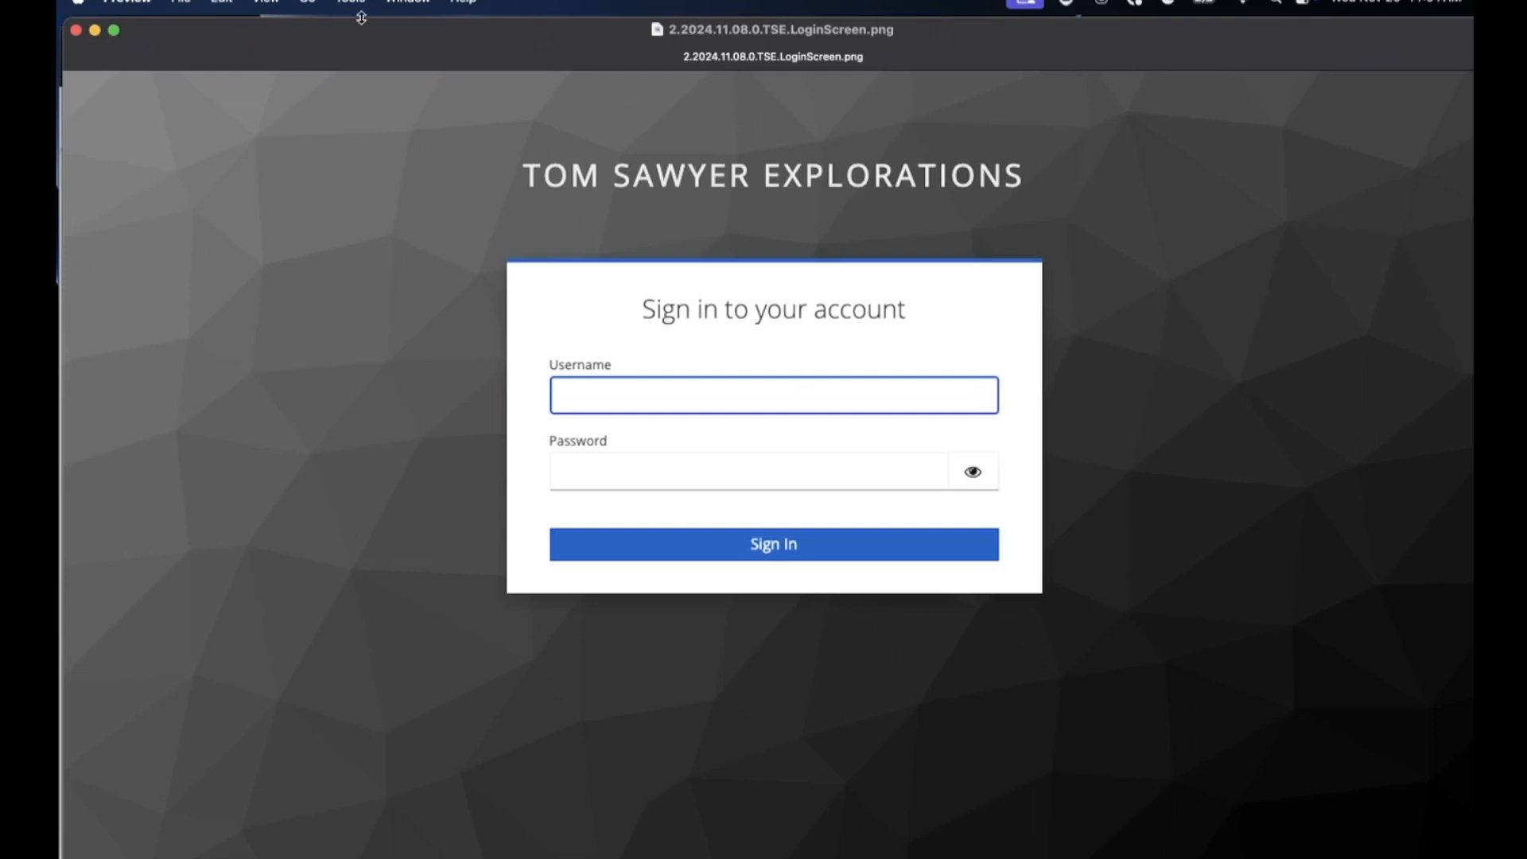
pyautogui.moveTo(0, 112); pyautogui.dragTo(1344, 29)
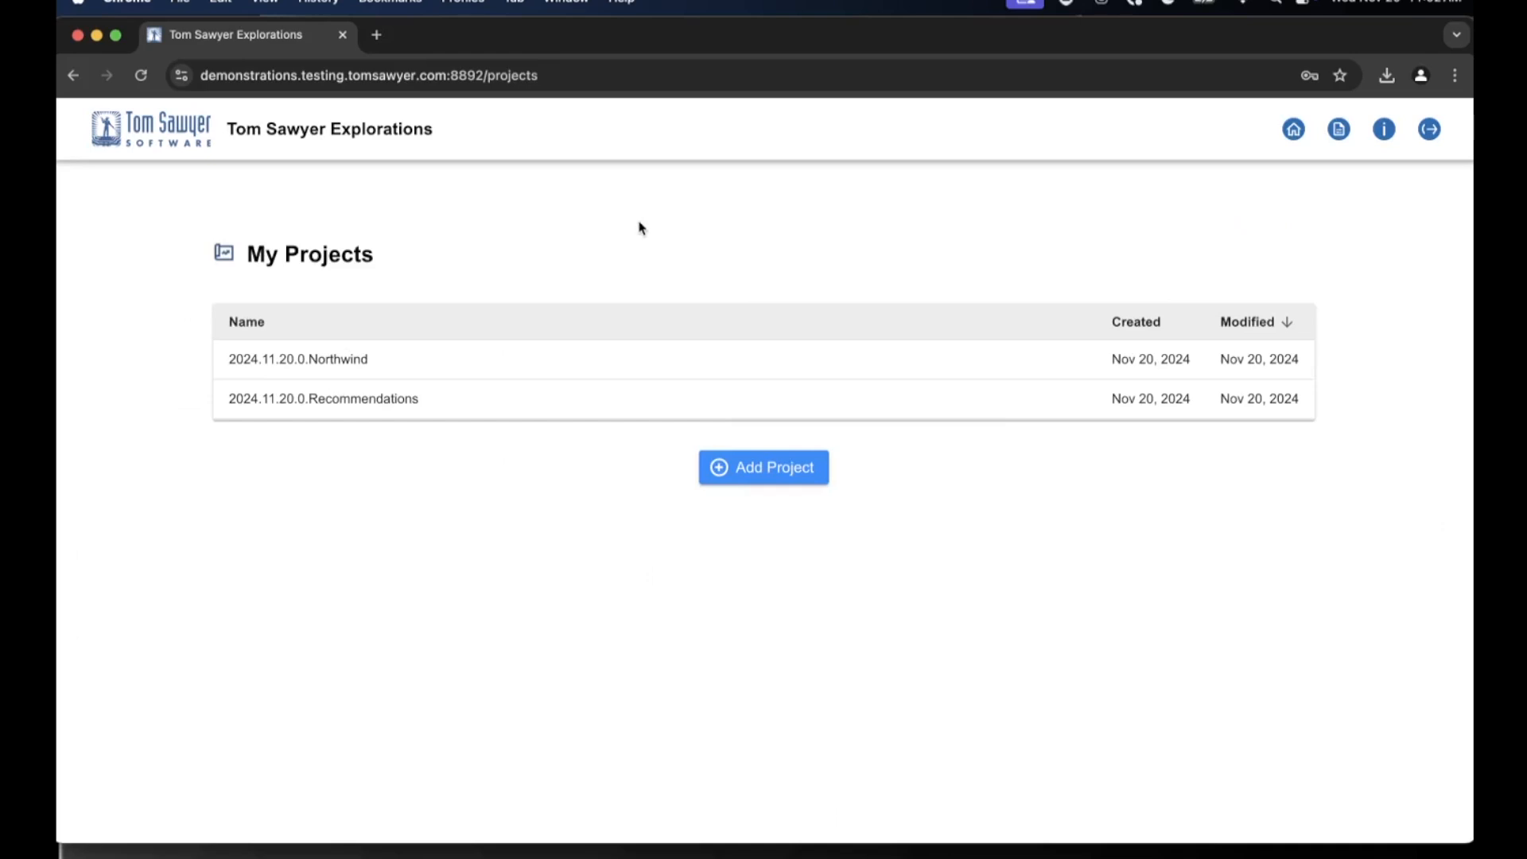
pyautogui.moveTo(448, 361)
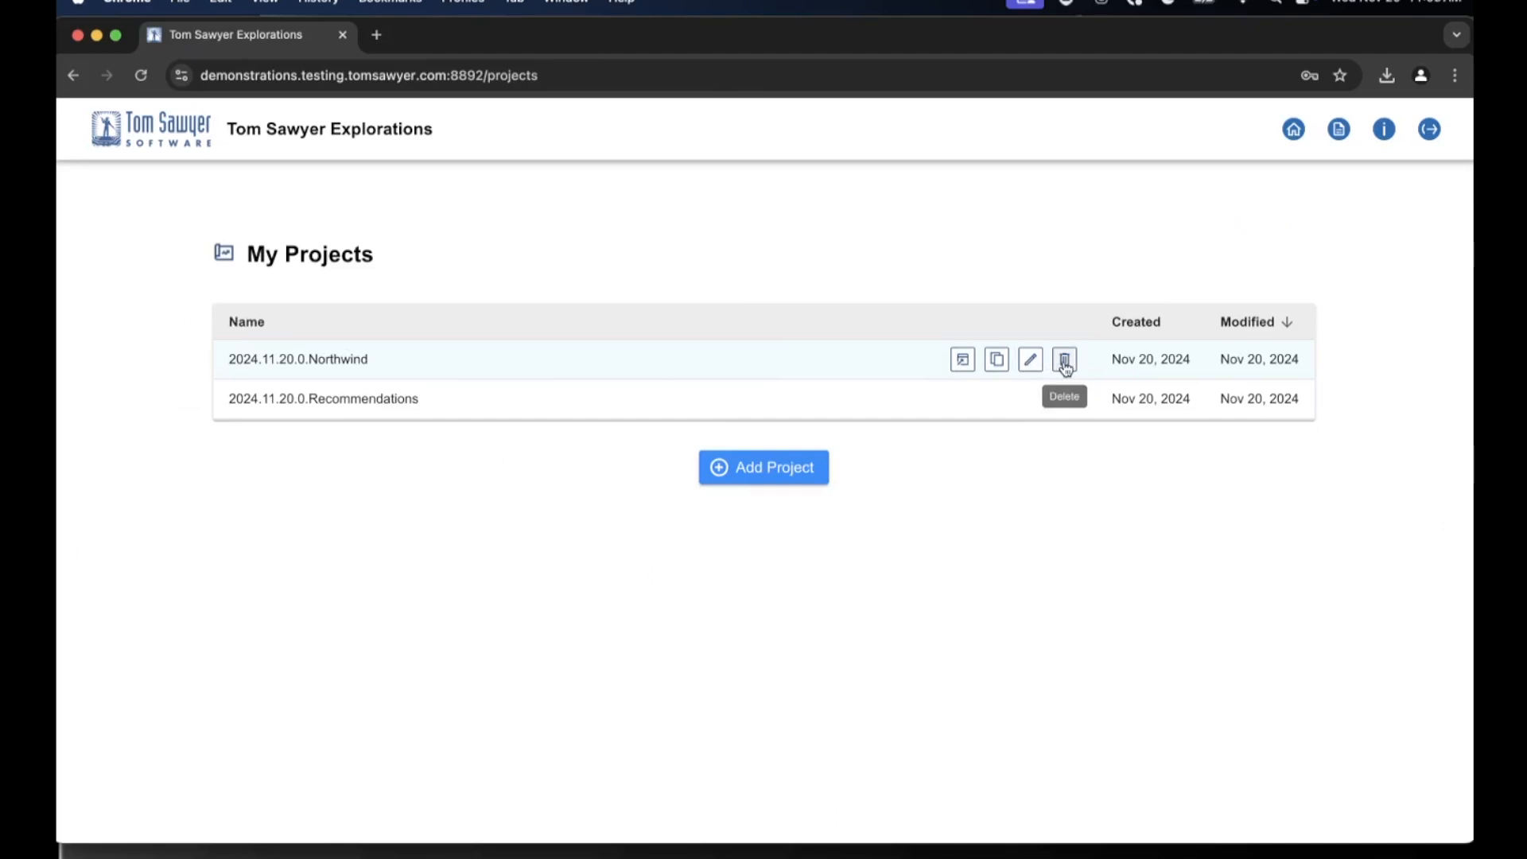
# - Add a new project named 2024.11.20.0.FinCen with Neo4j as its data source
pyautogui.click(786, 484)
pyautogui.click(784, 475)
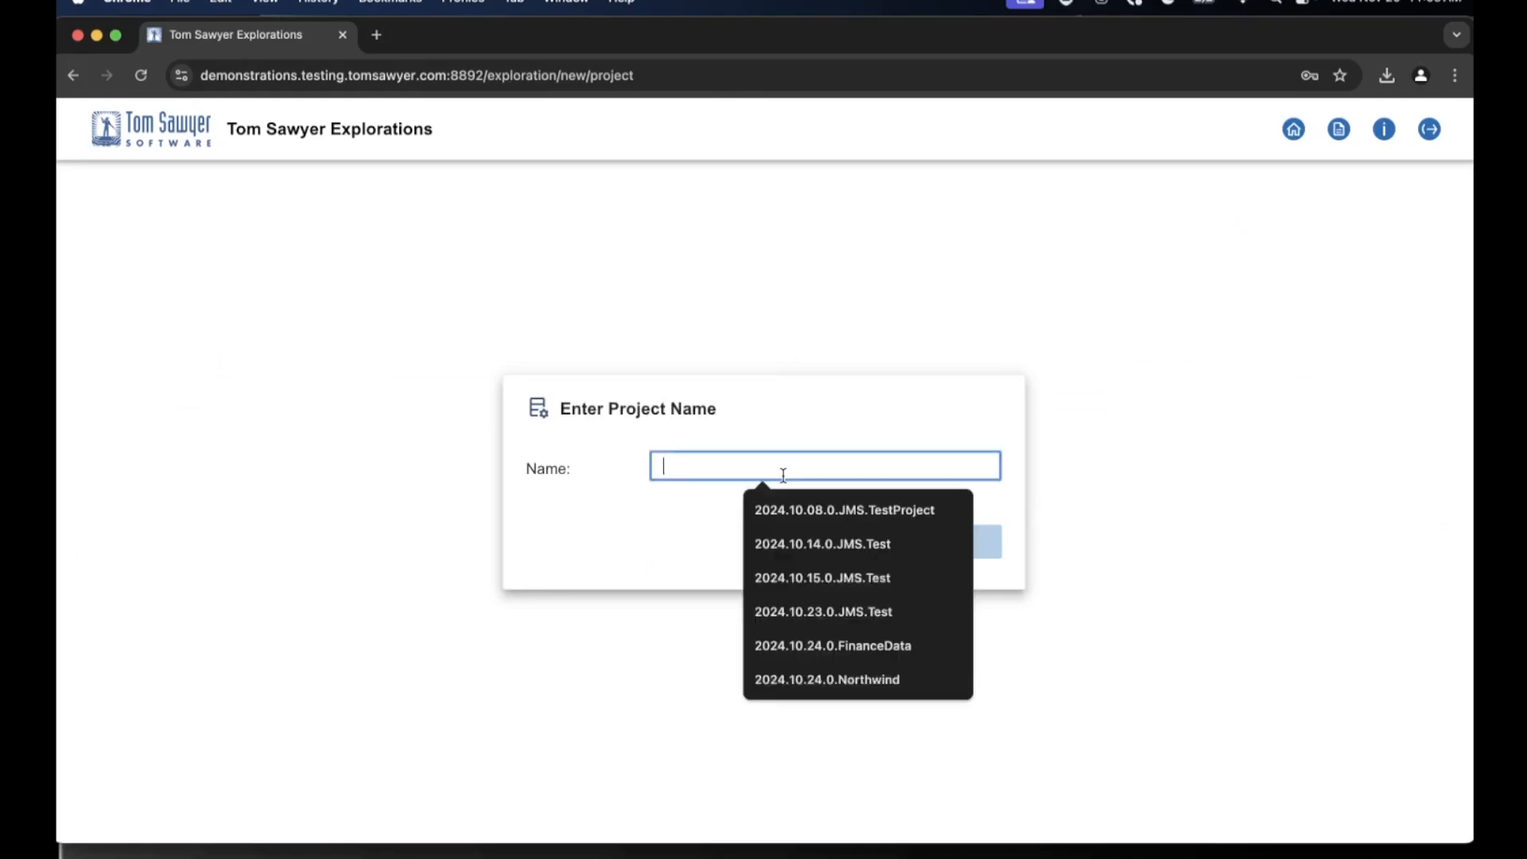
pyautogui.write('20')
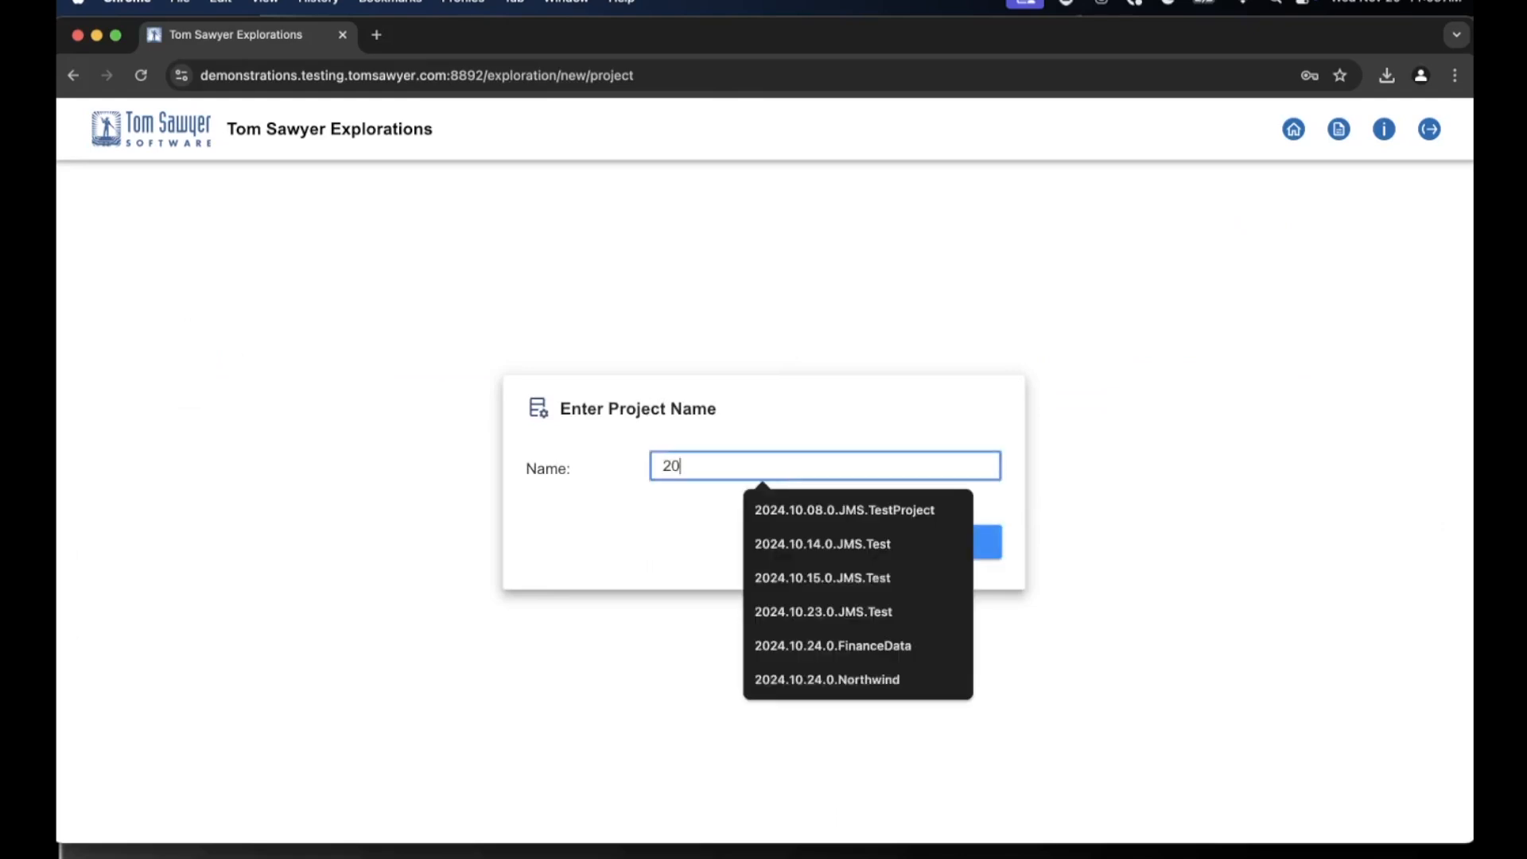
pyautogui.write('24.11.2')
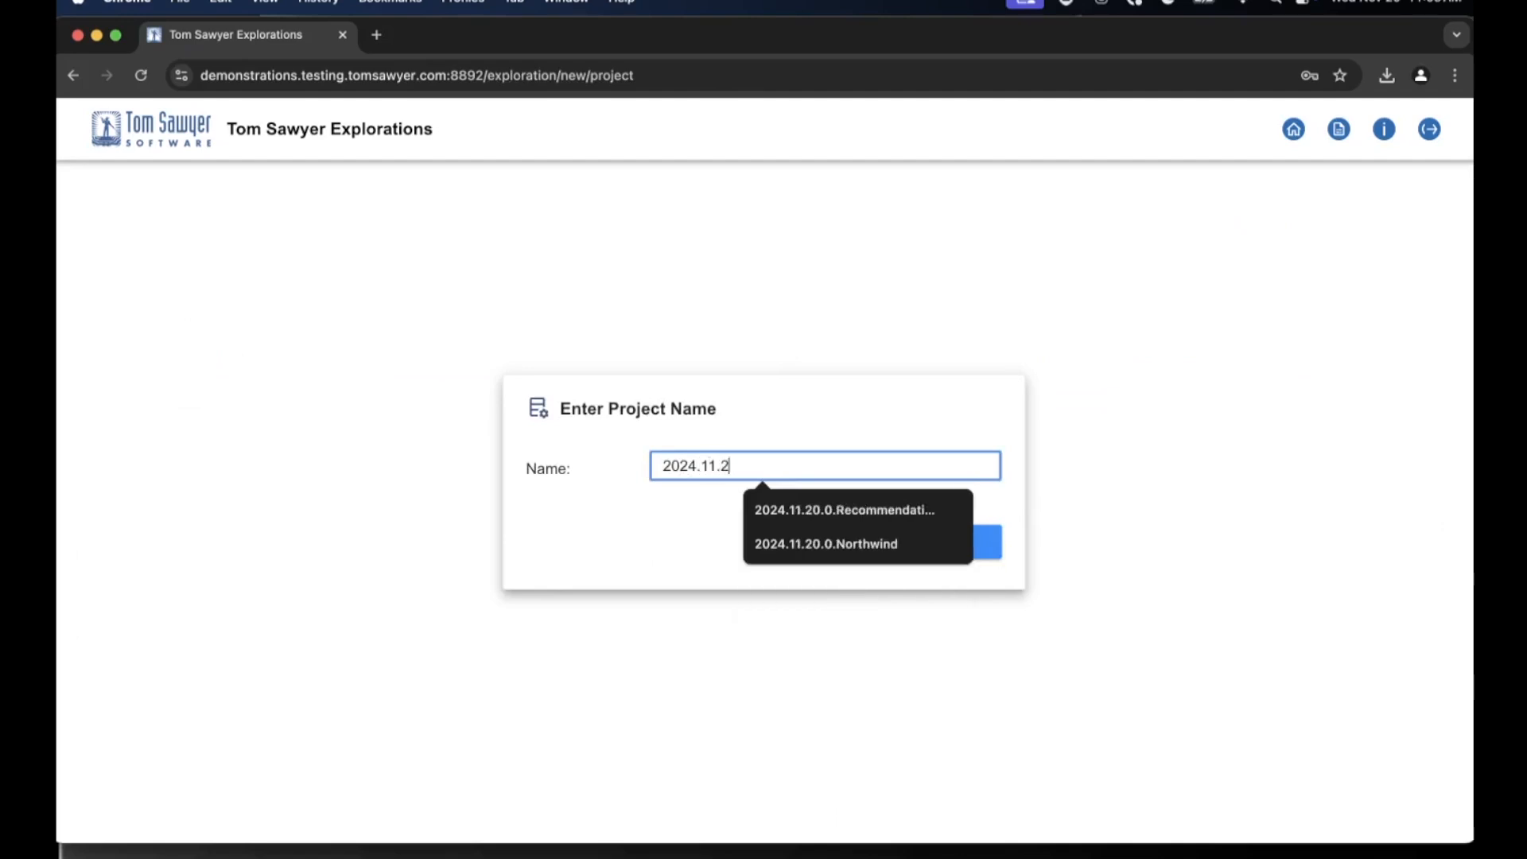
pyautogui.write('0.0.FinCen')
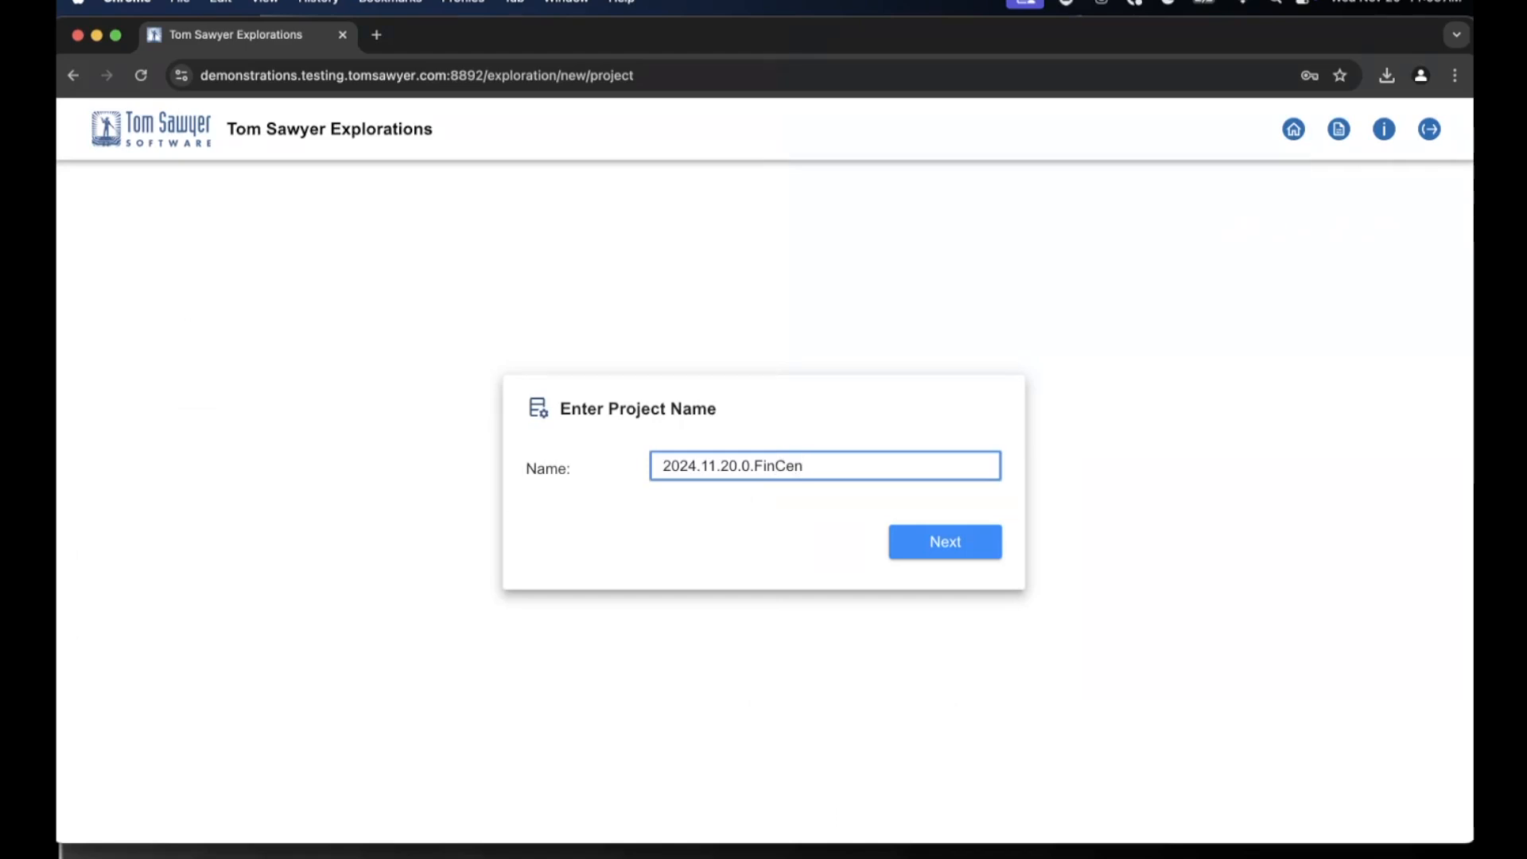
pyautogui.press('Return')
pyautogui.click(633, 431)
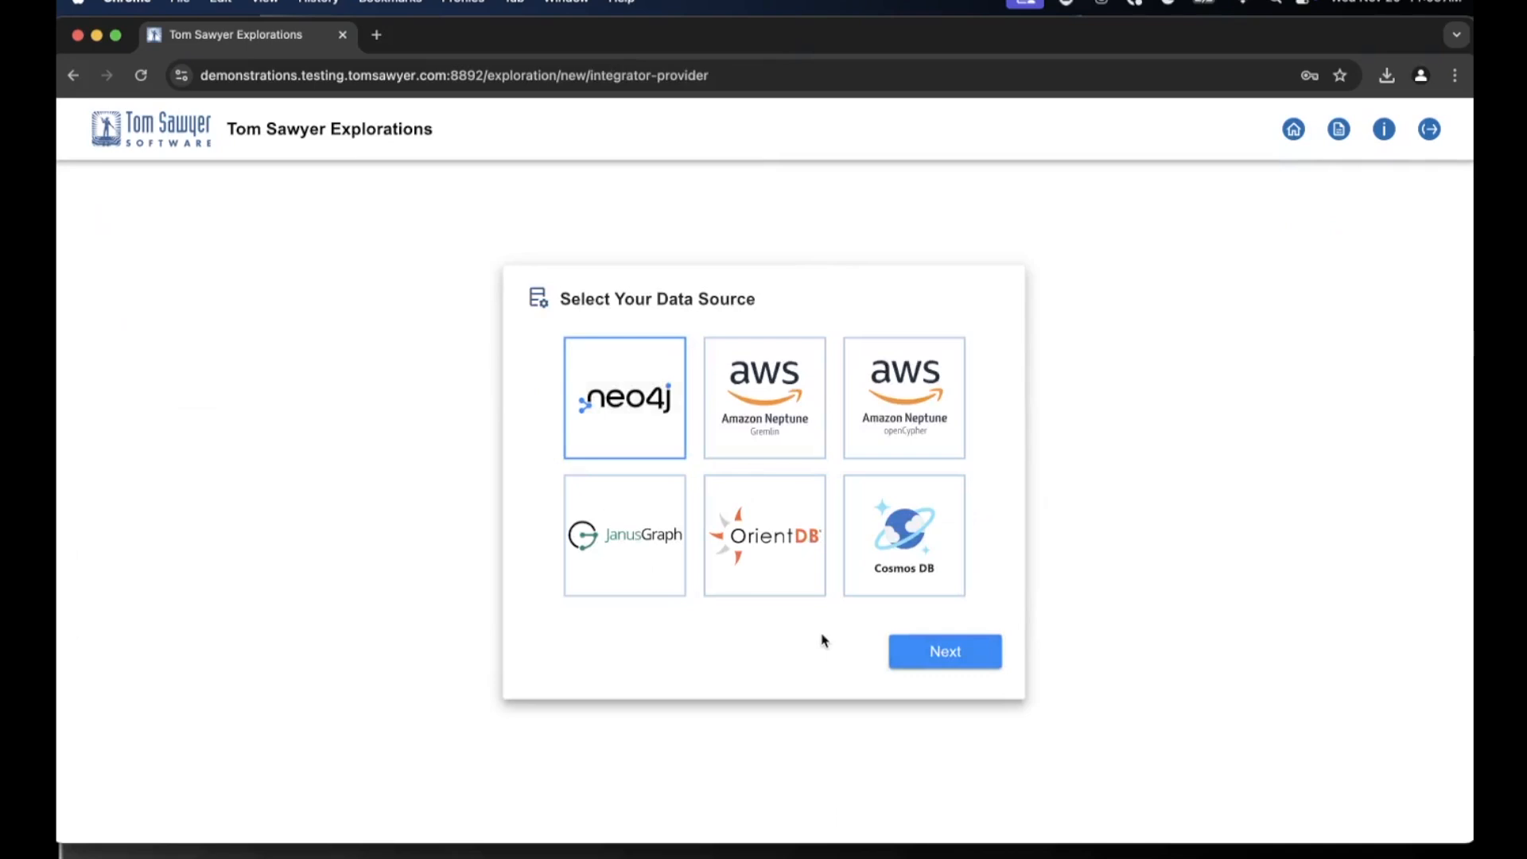
pyautogui.click(950, 659)
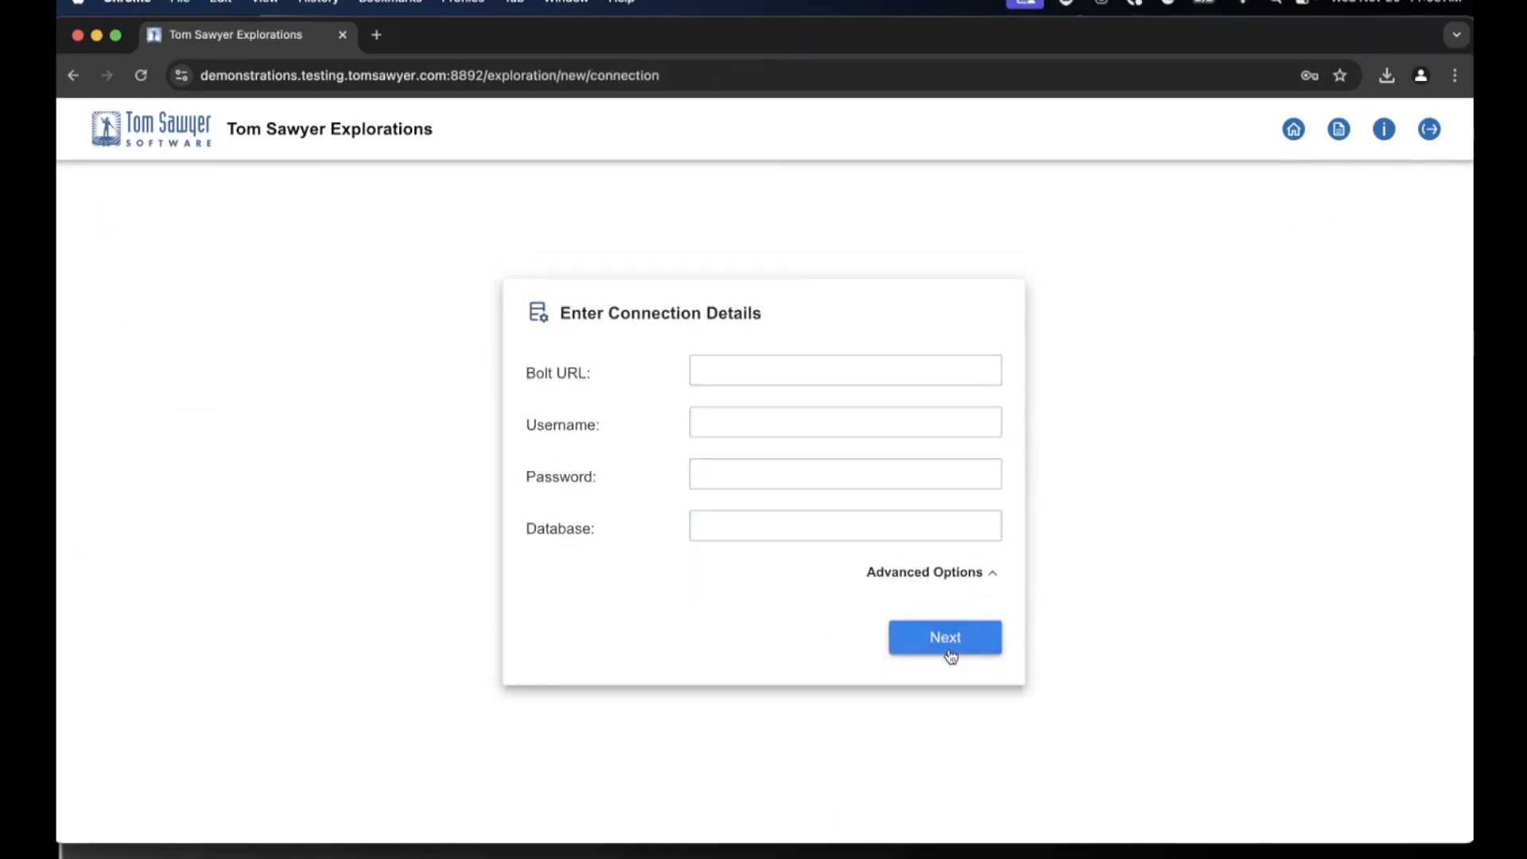
# - Connect to the Bolt URL bolt+s://demo.neo4jlabs.com:7687 with the database username and password, extract the schema and dismiss the browser's password notice
pyautogui.click(732, 371)
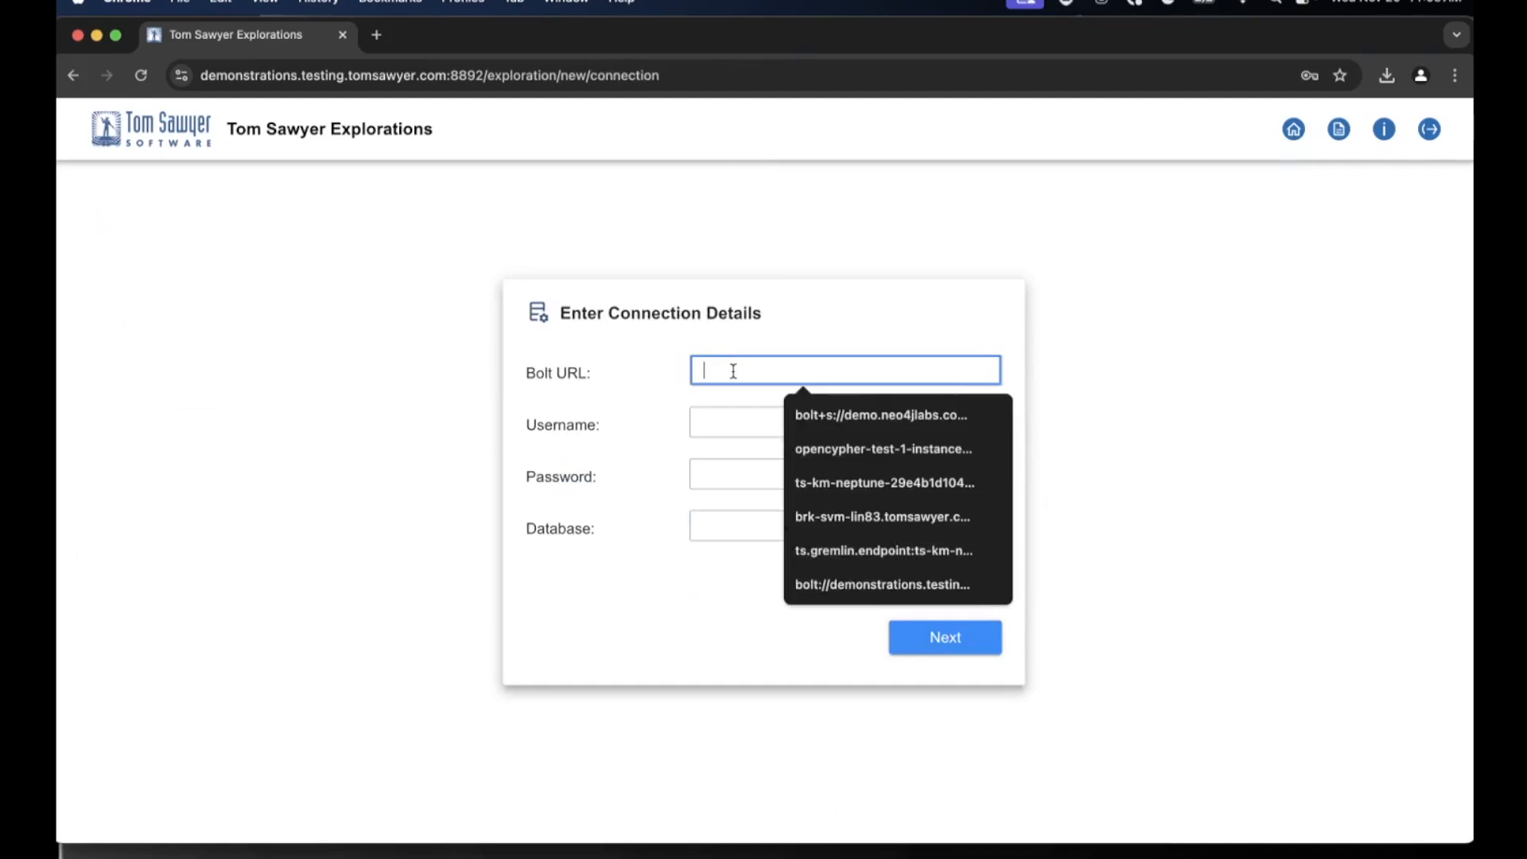
pyautogui.press('Down')
pyautogui.press('Return')
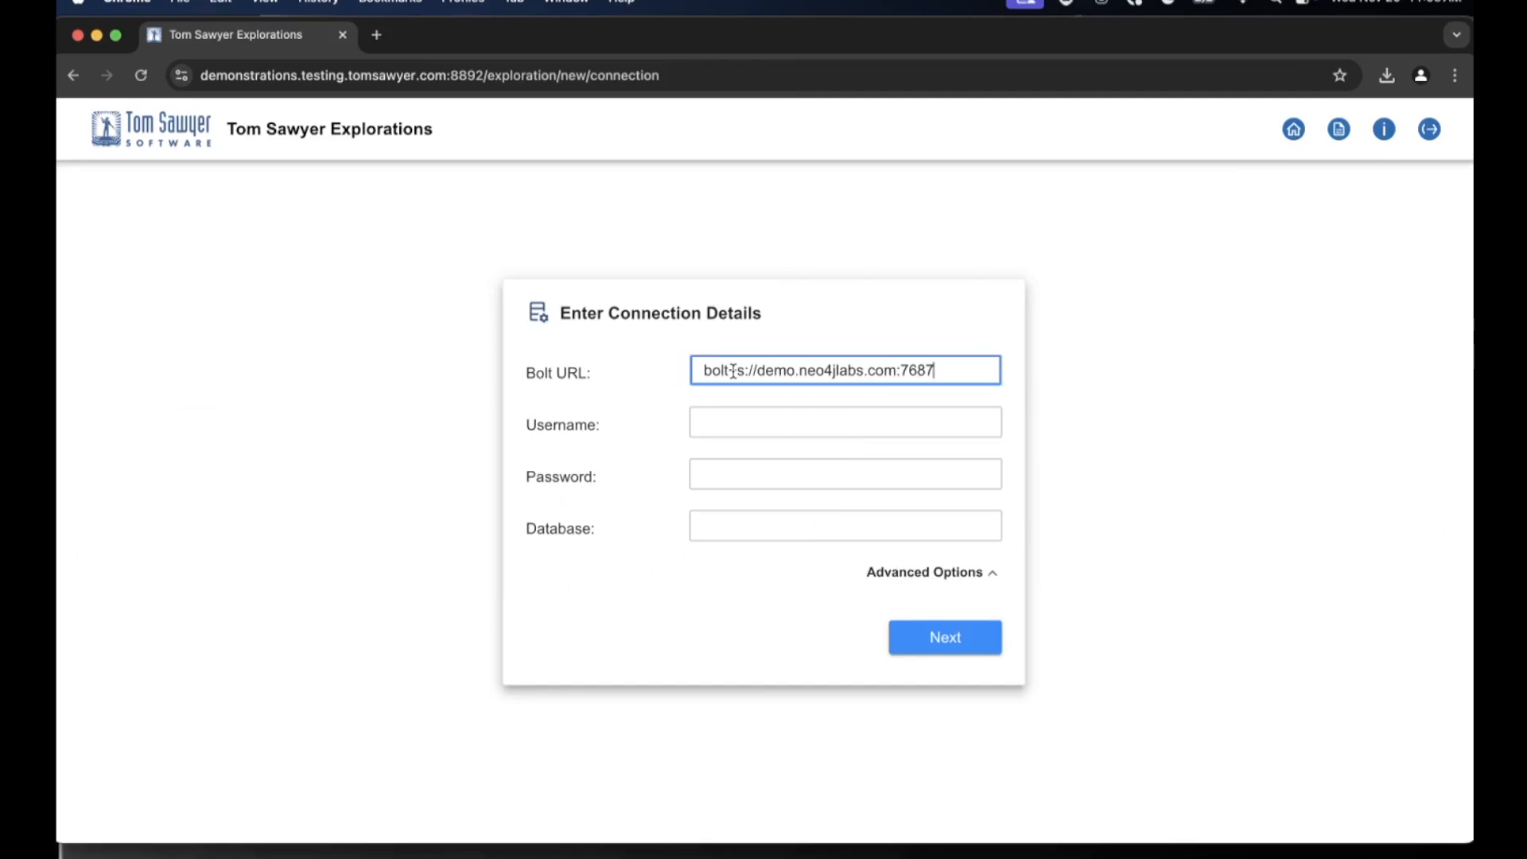
pyautogui.click(745, 423)
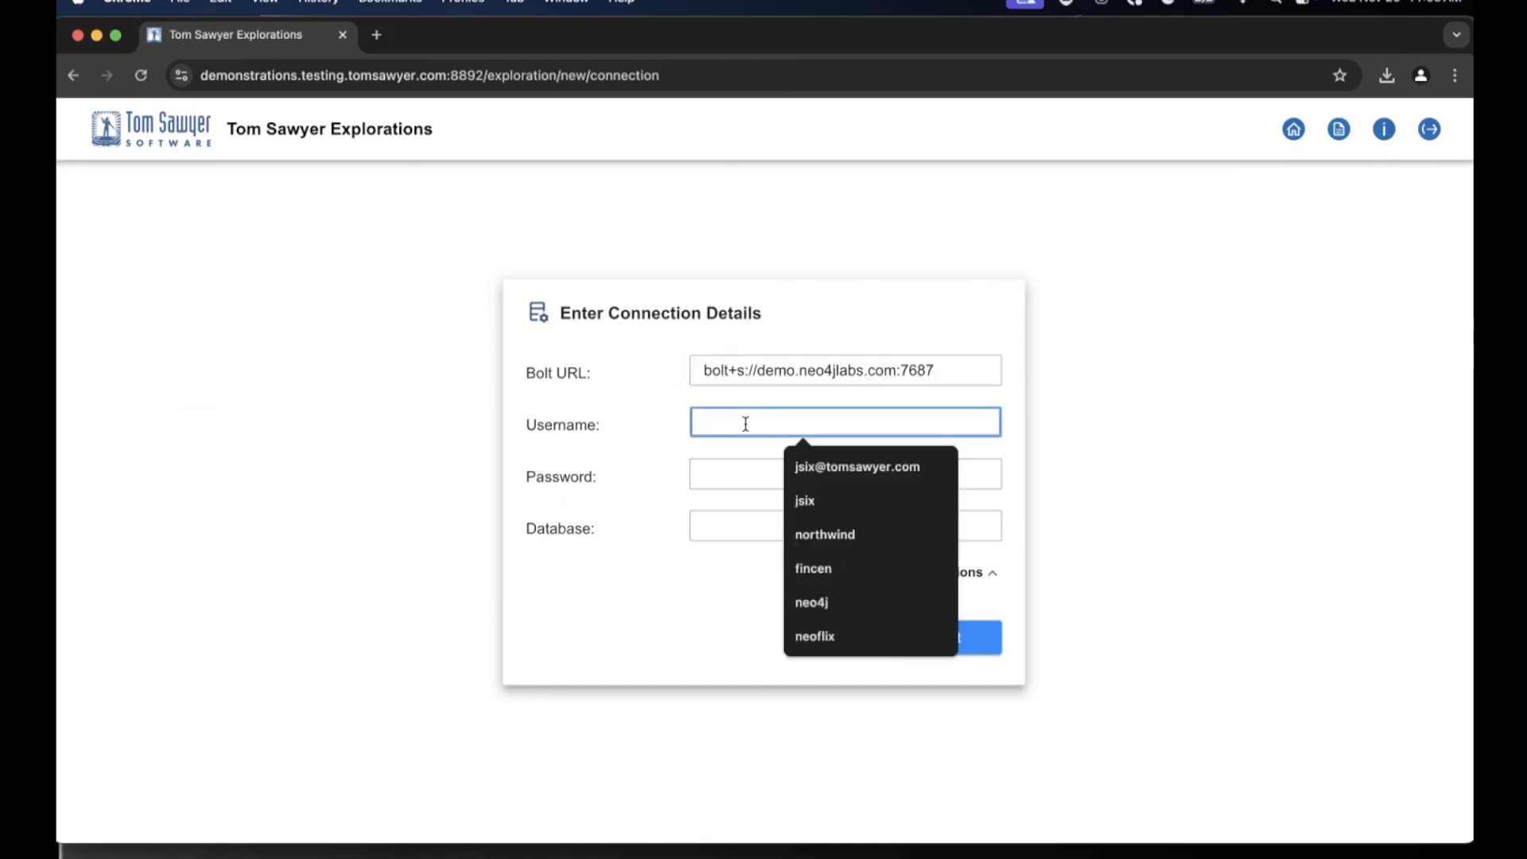
pyautogui.write('fincen')
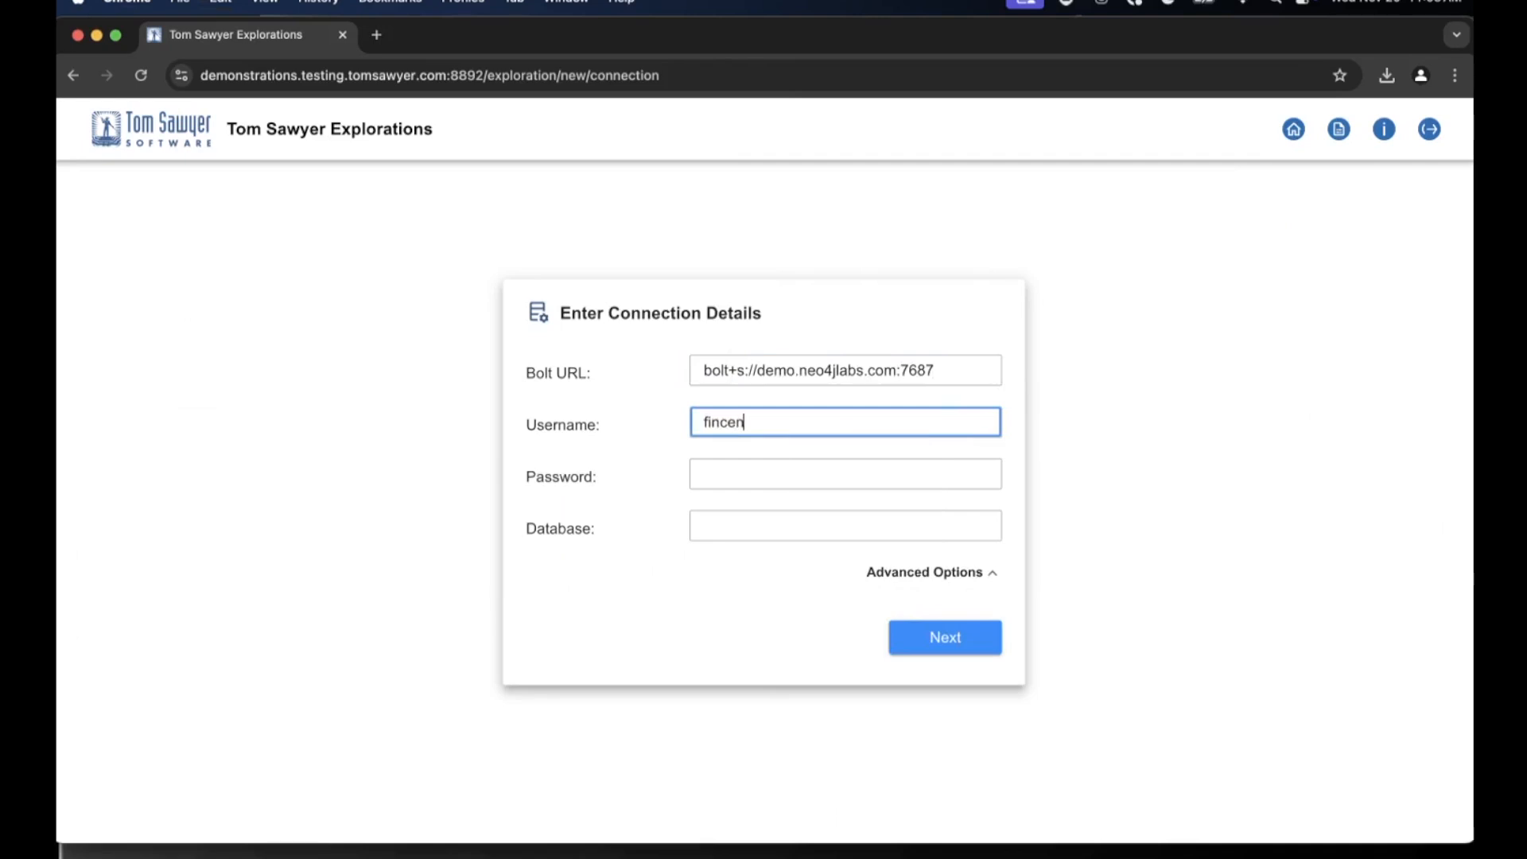
pyautogui.click(719, 472)
pyautogui.write('fincen')
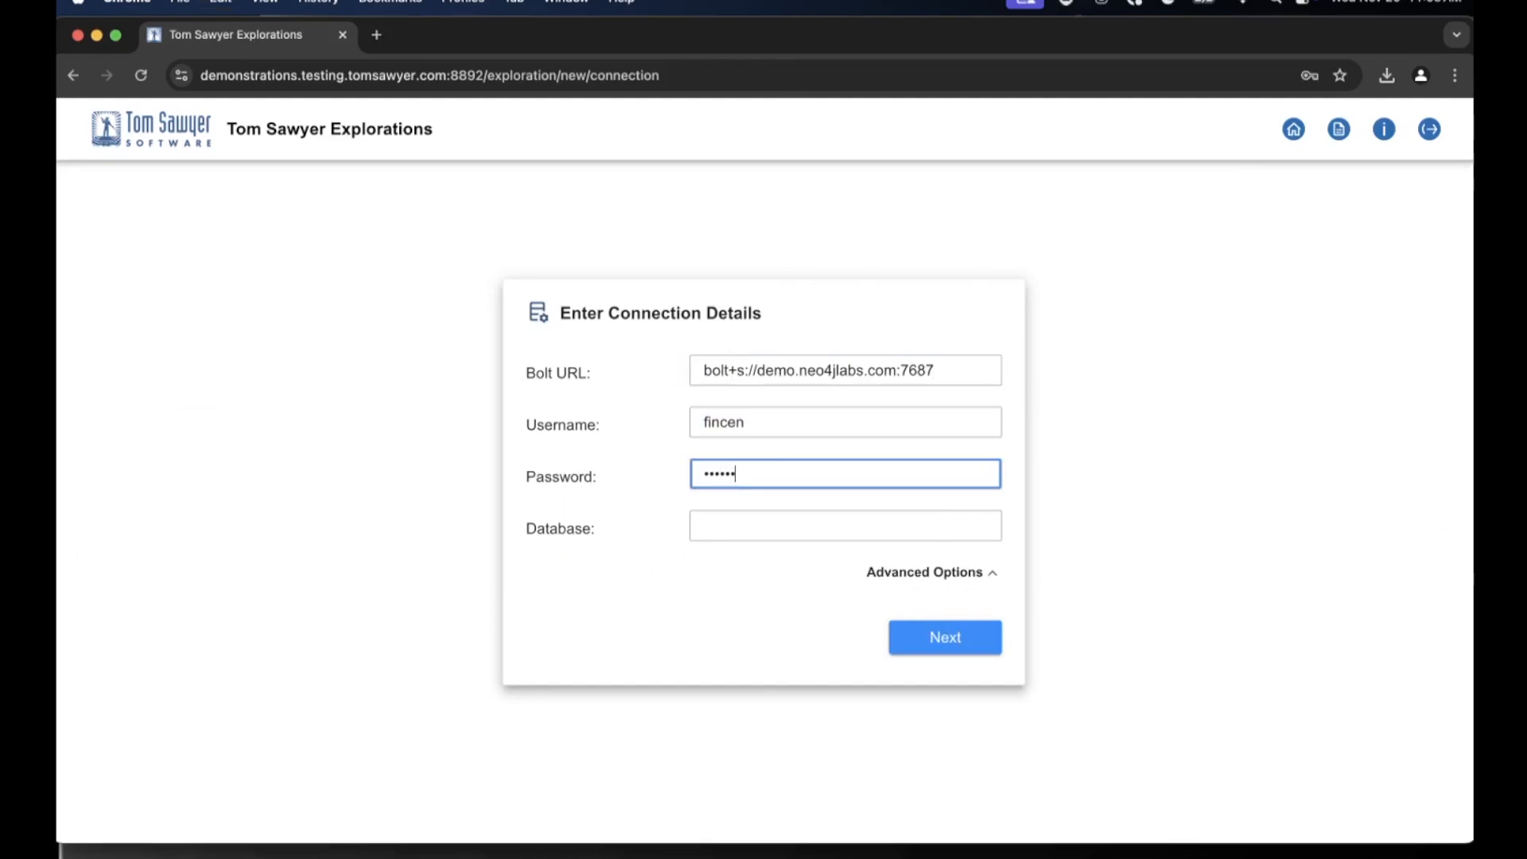
pyautogui.press('Return')
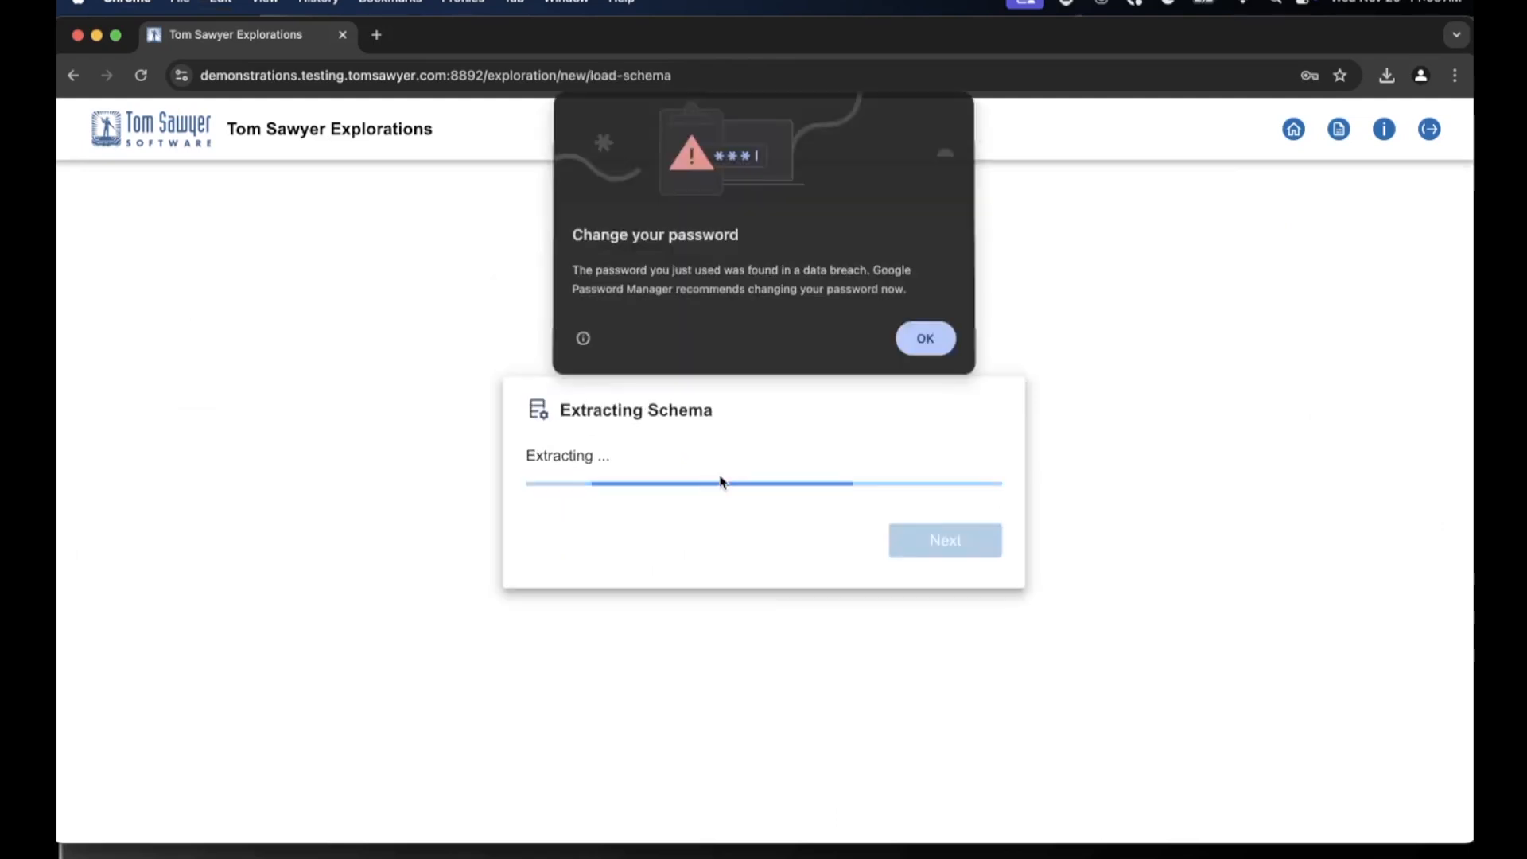
pyautogui.click(927, 341)
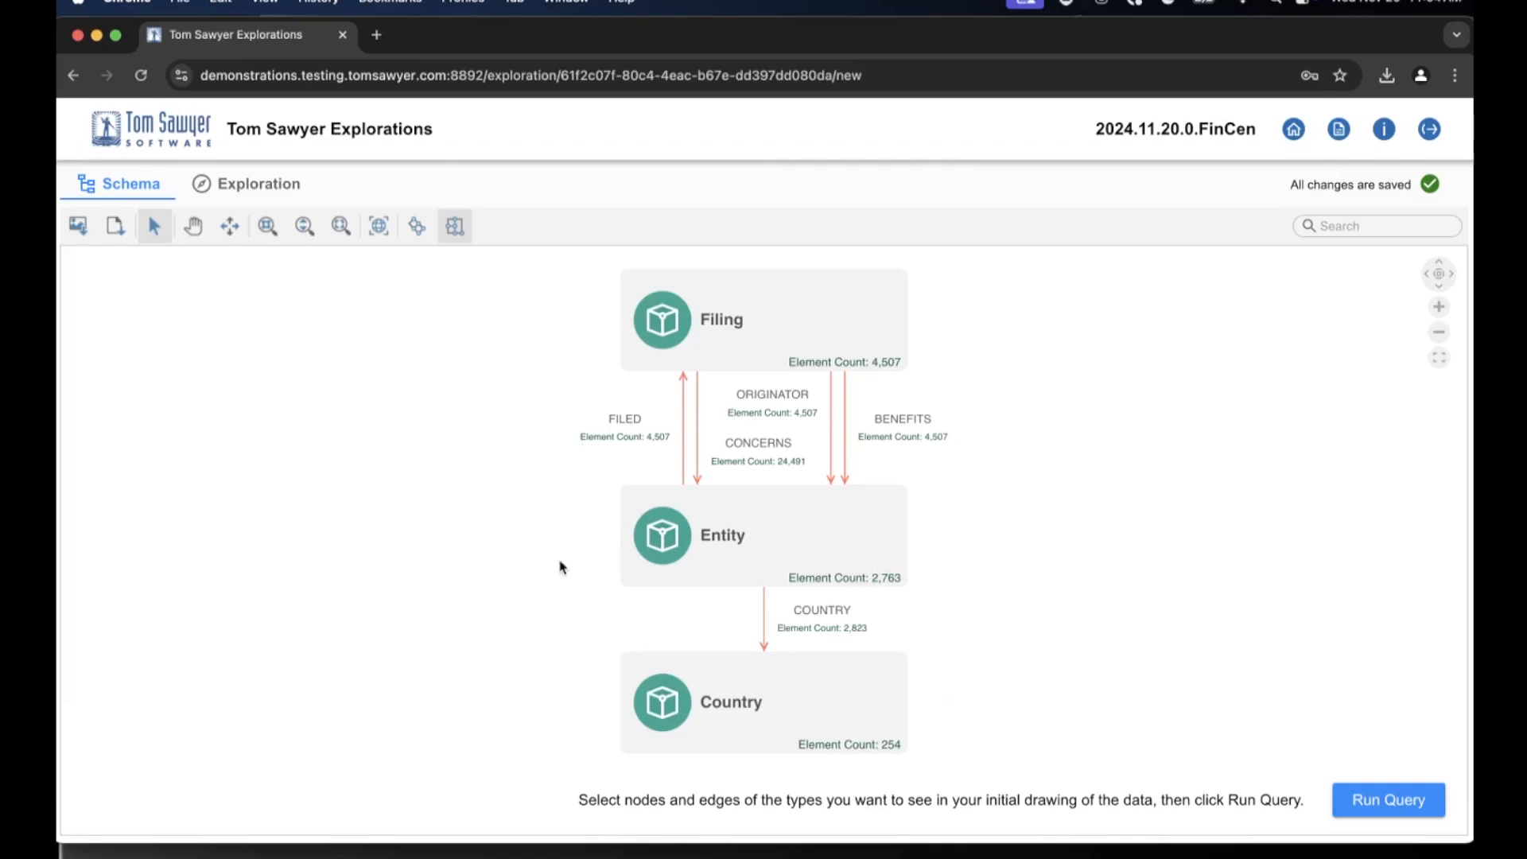
# - Select the Entity and Country nodes with their COUNTRY edge in the schema and run that query with the limit of 50
pyautogui.moveTo(567, 521); pyautogui.dragTo(638, 567)
pyautogui.moveTo(822, 674); pyautogui.dragTo(954, 740)
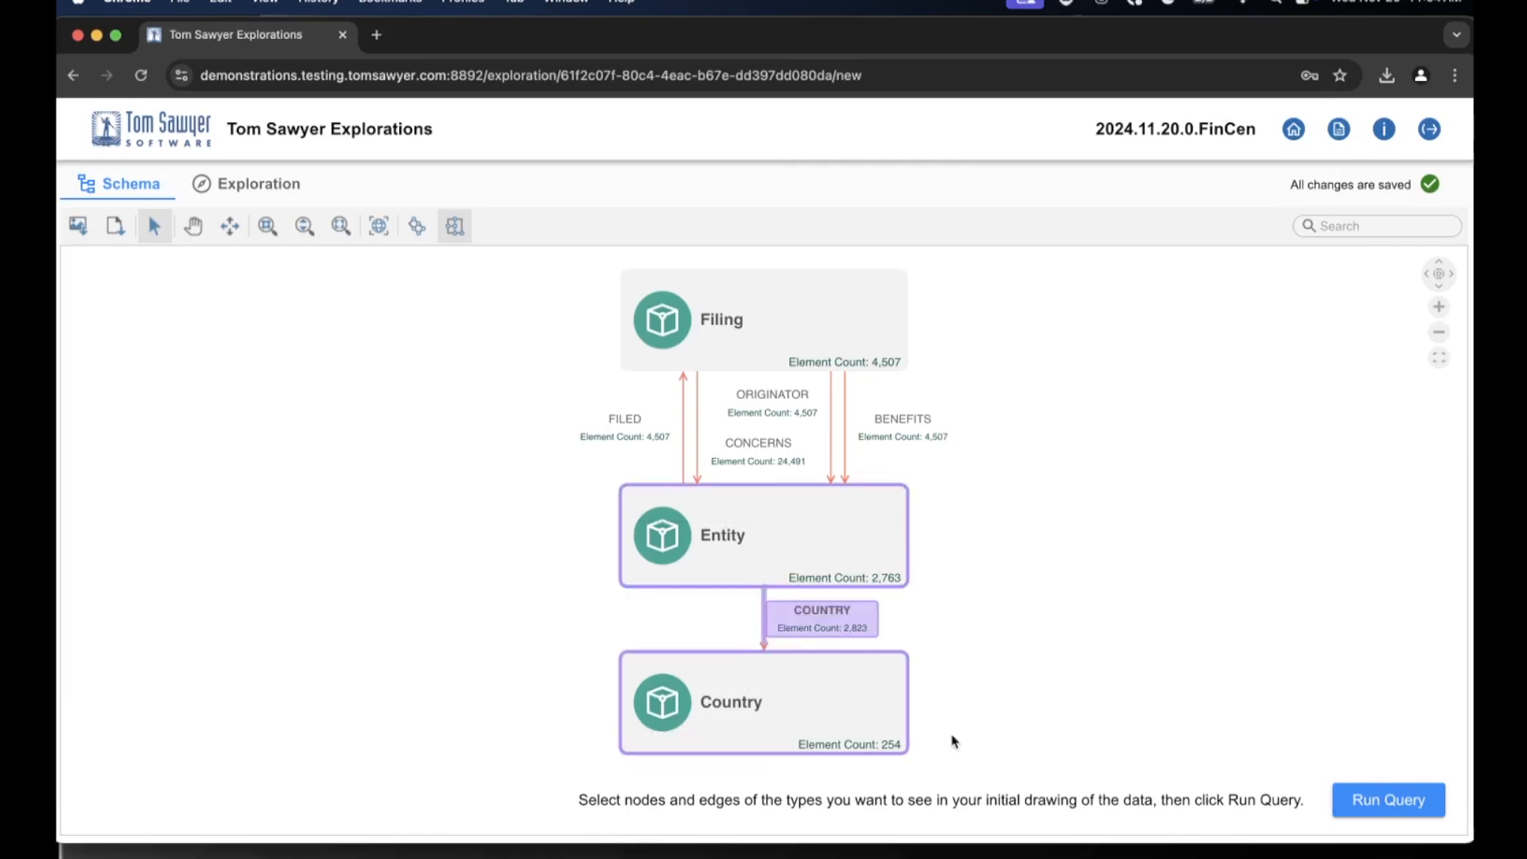
pyautogui.click(1387, 800)
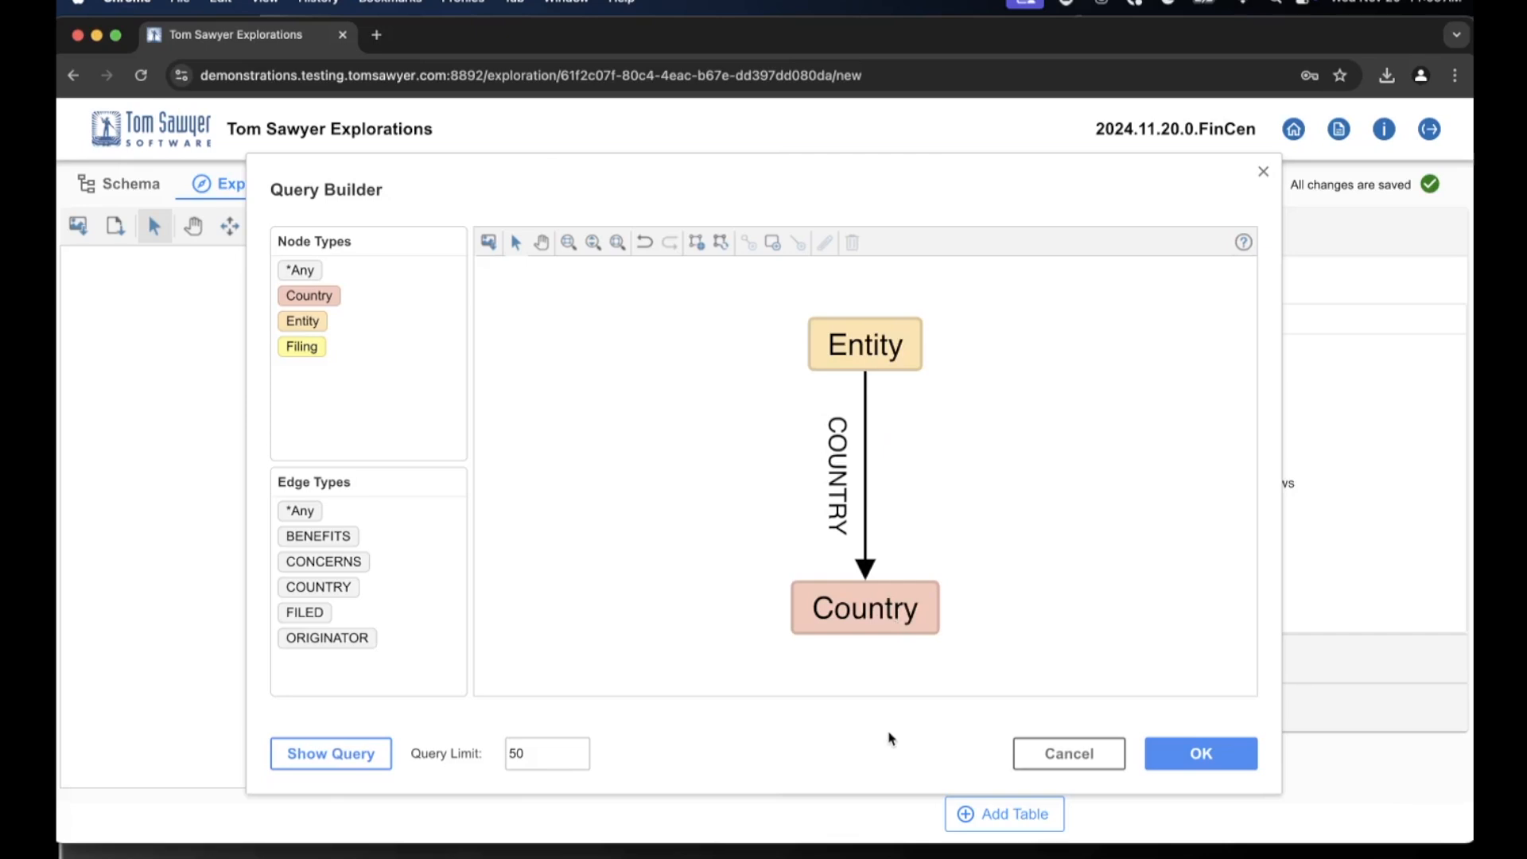
pyautogui.click(1228, 766)
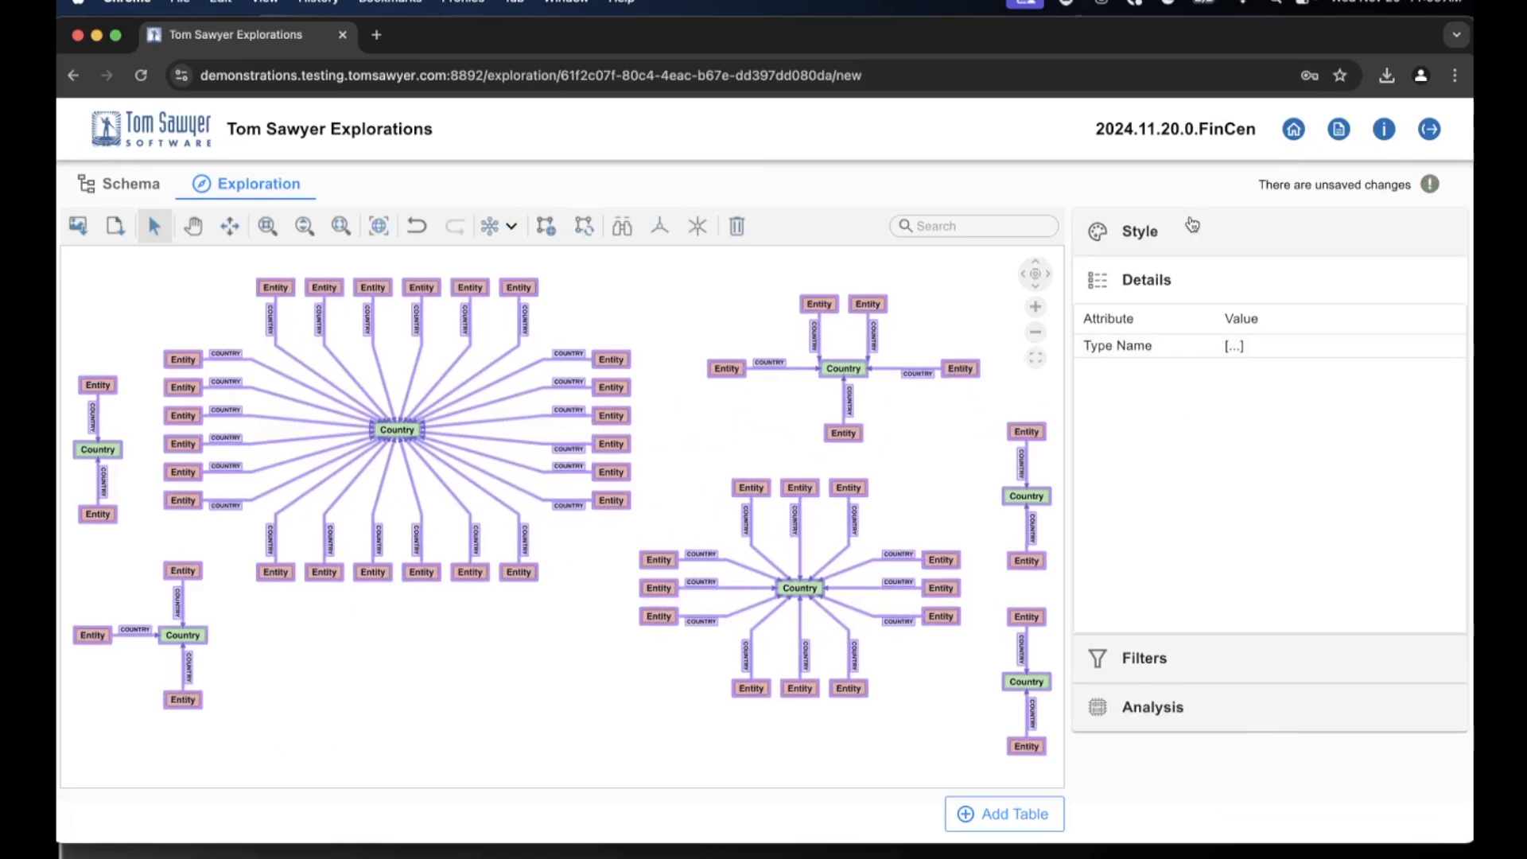
# - Examine the style, details, filter and analysis options, inspecting the Kabul Bank entity's attributes and hiding and reshowing the Entity nodes
pyautogui.click(1192, 248)
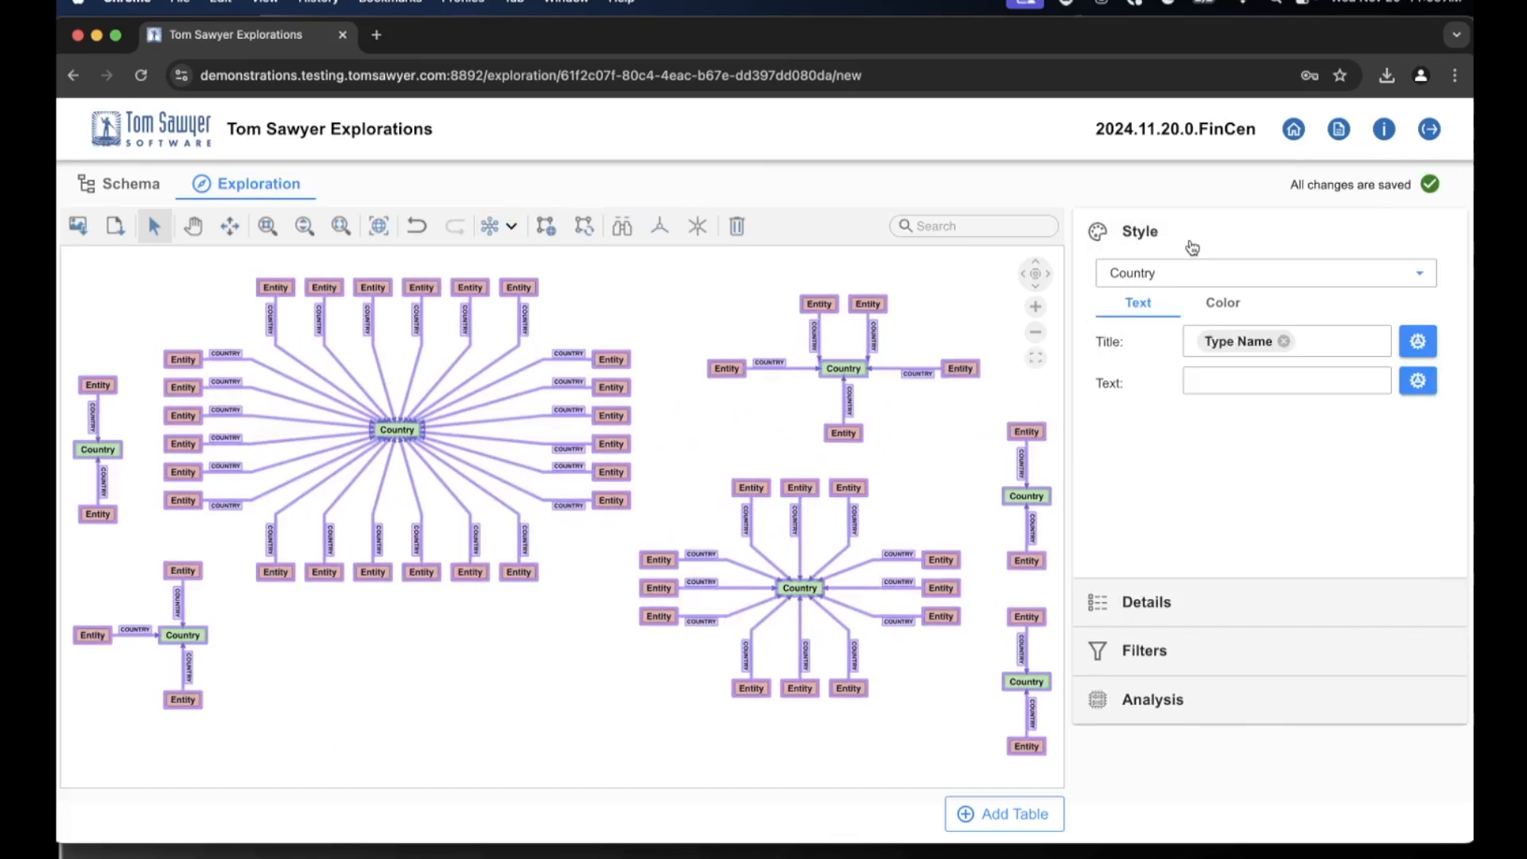
pyautogui.click(1201, 602)
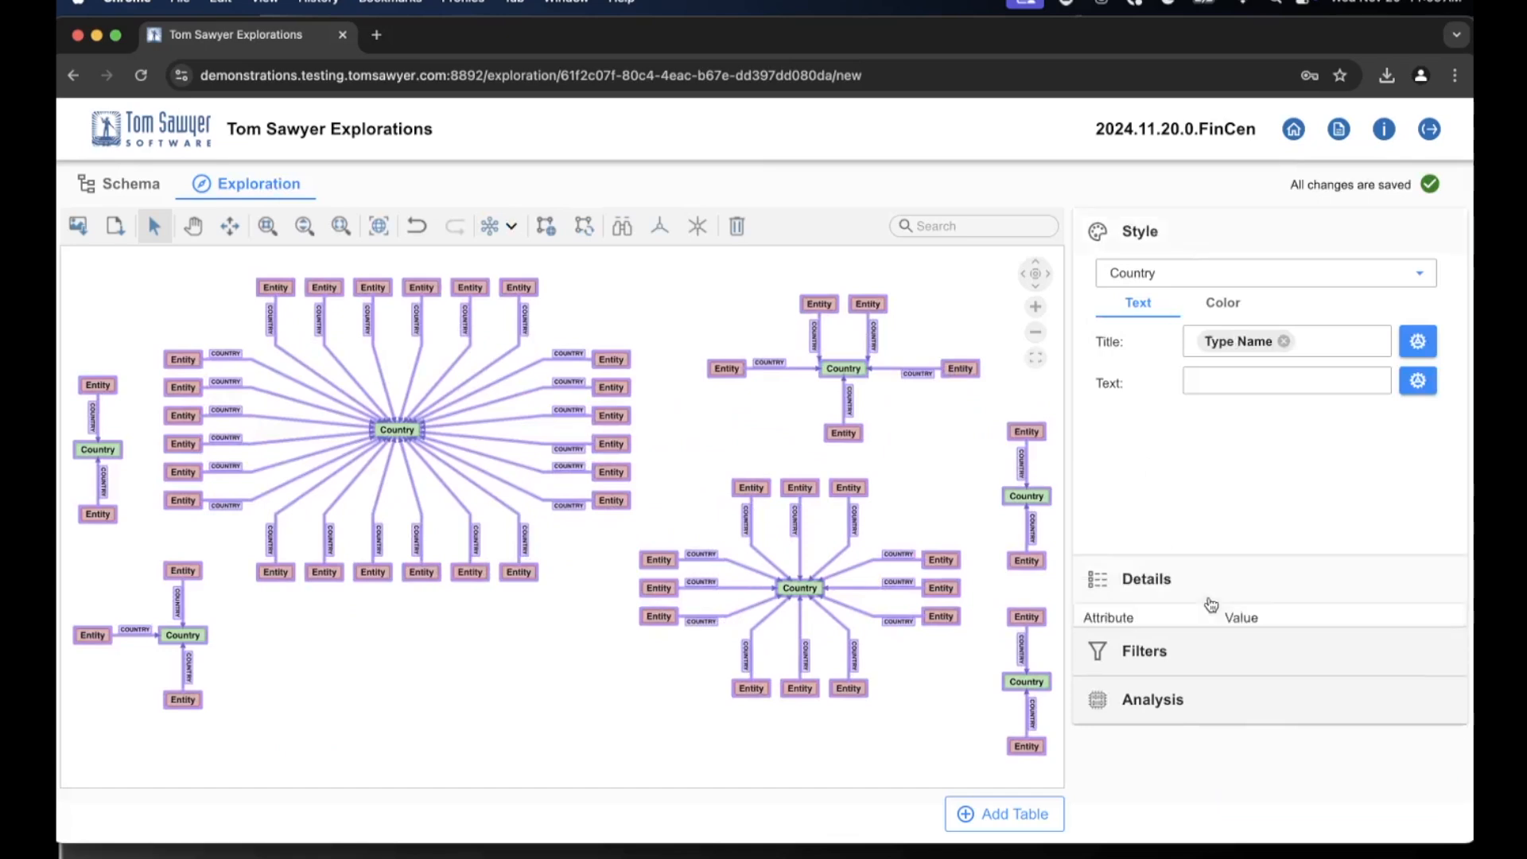
pyautogui.click(849, 689)
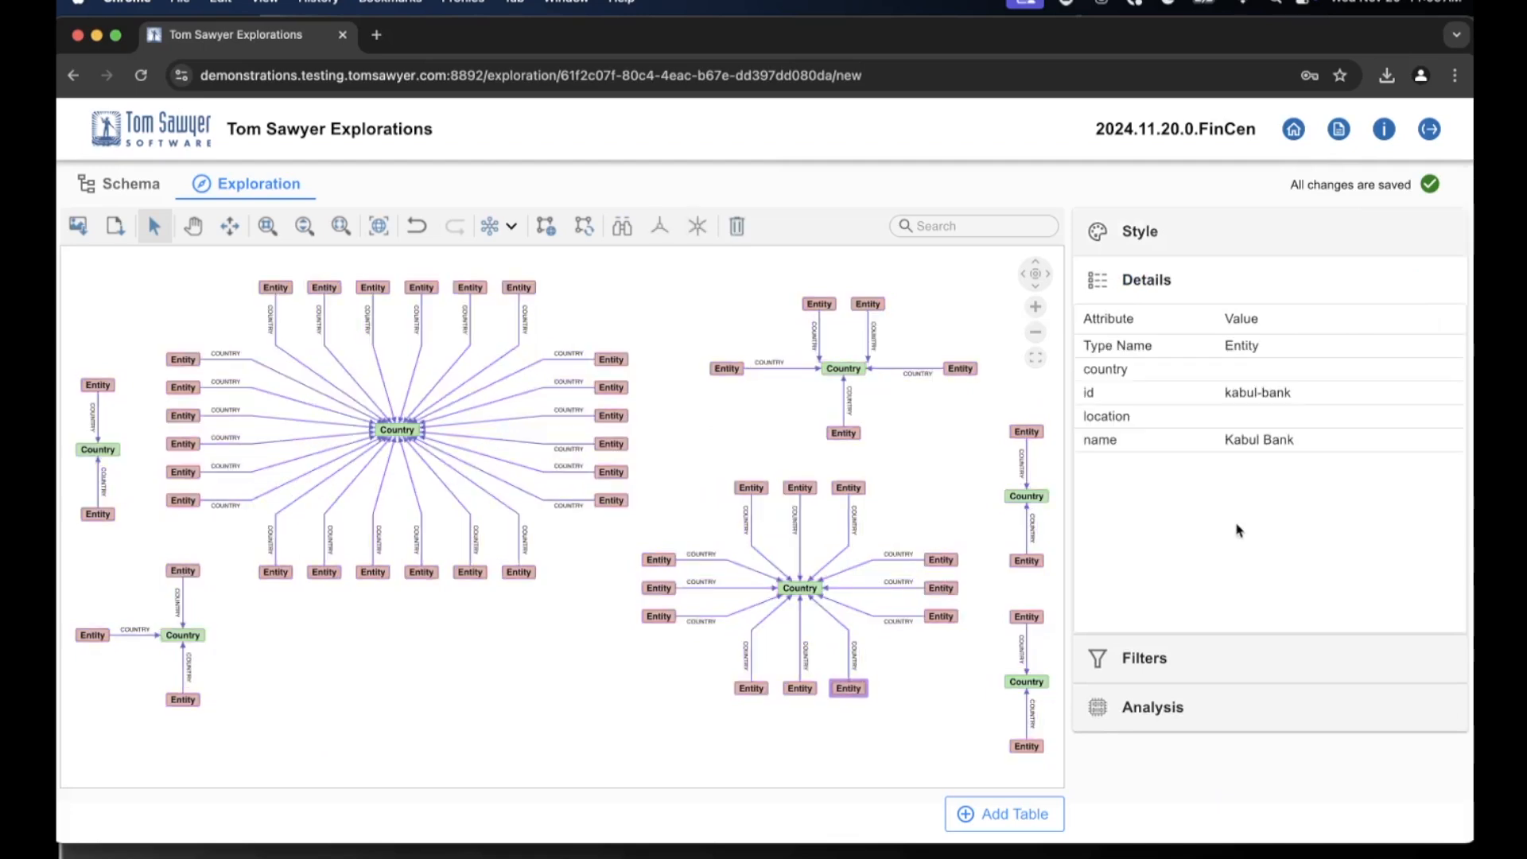
pyautogui.click(1237, 660)
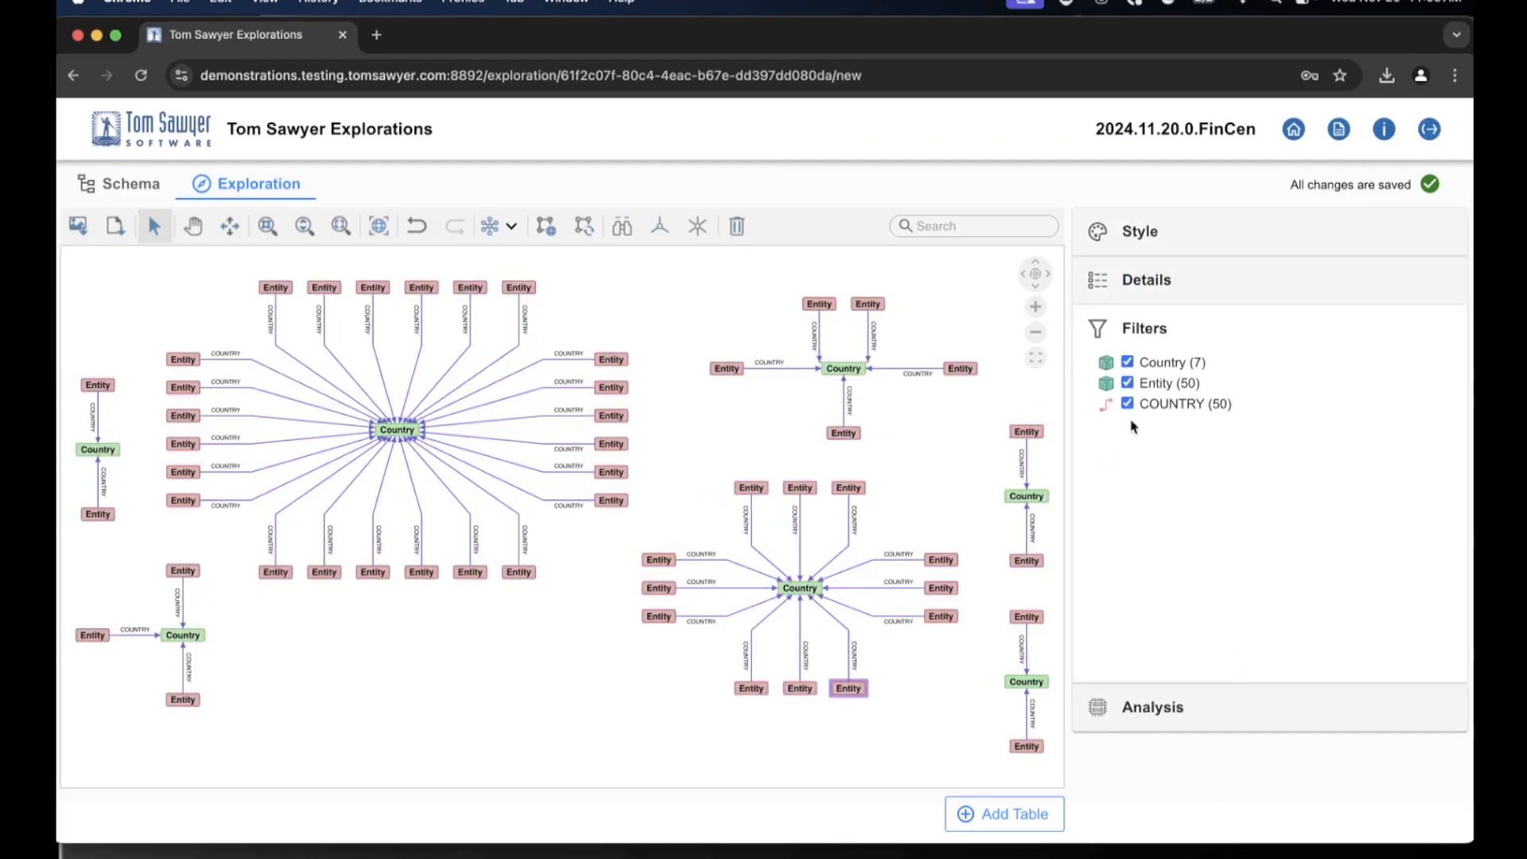
pyautogui.click(1127, 383)
pyautogui.click(1127, 383)
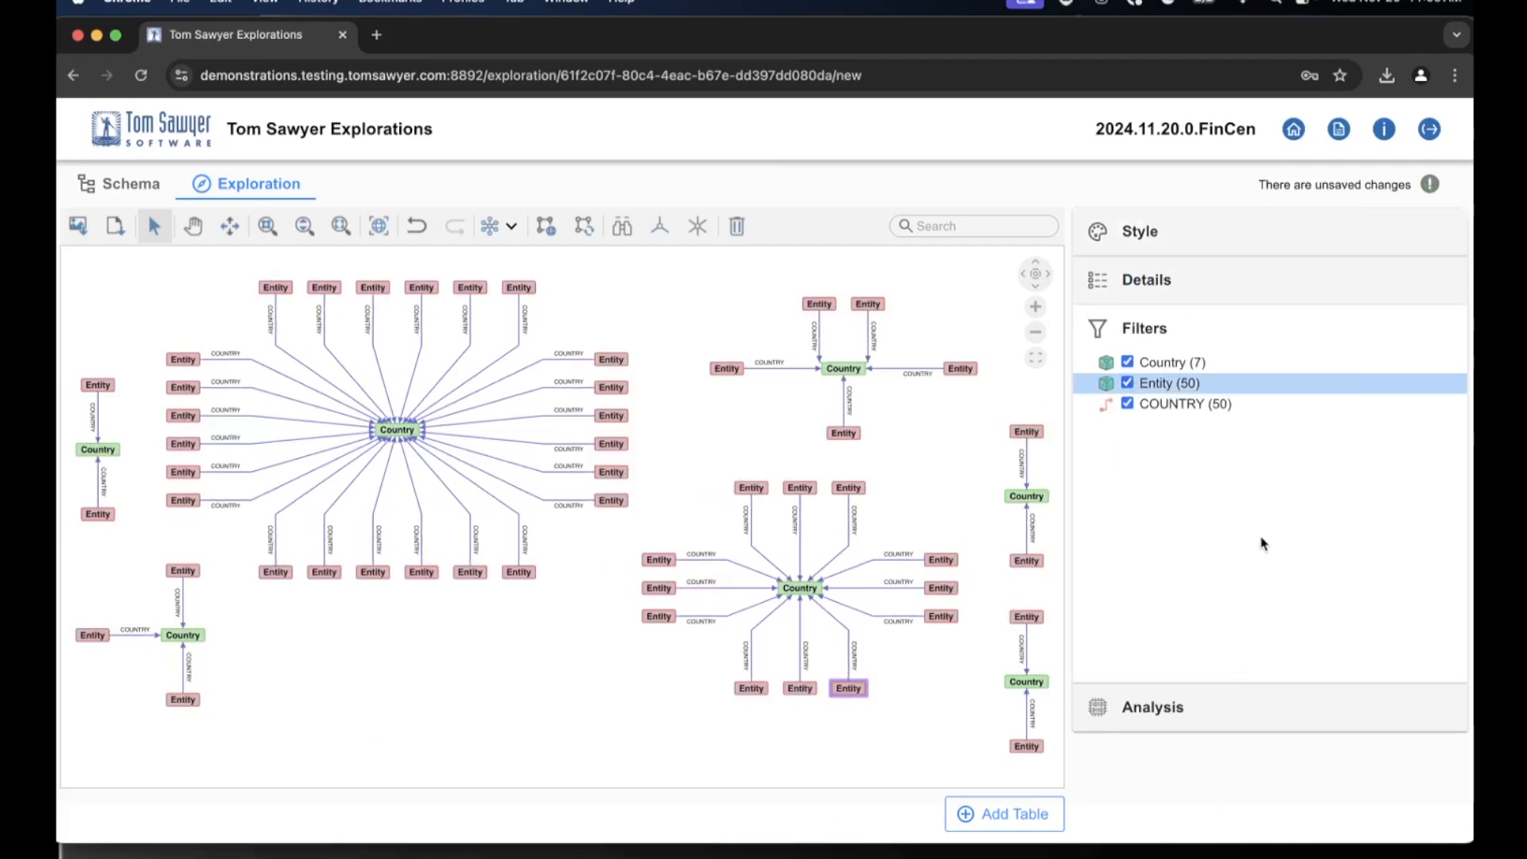
pyautogui.click(1164, 720)
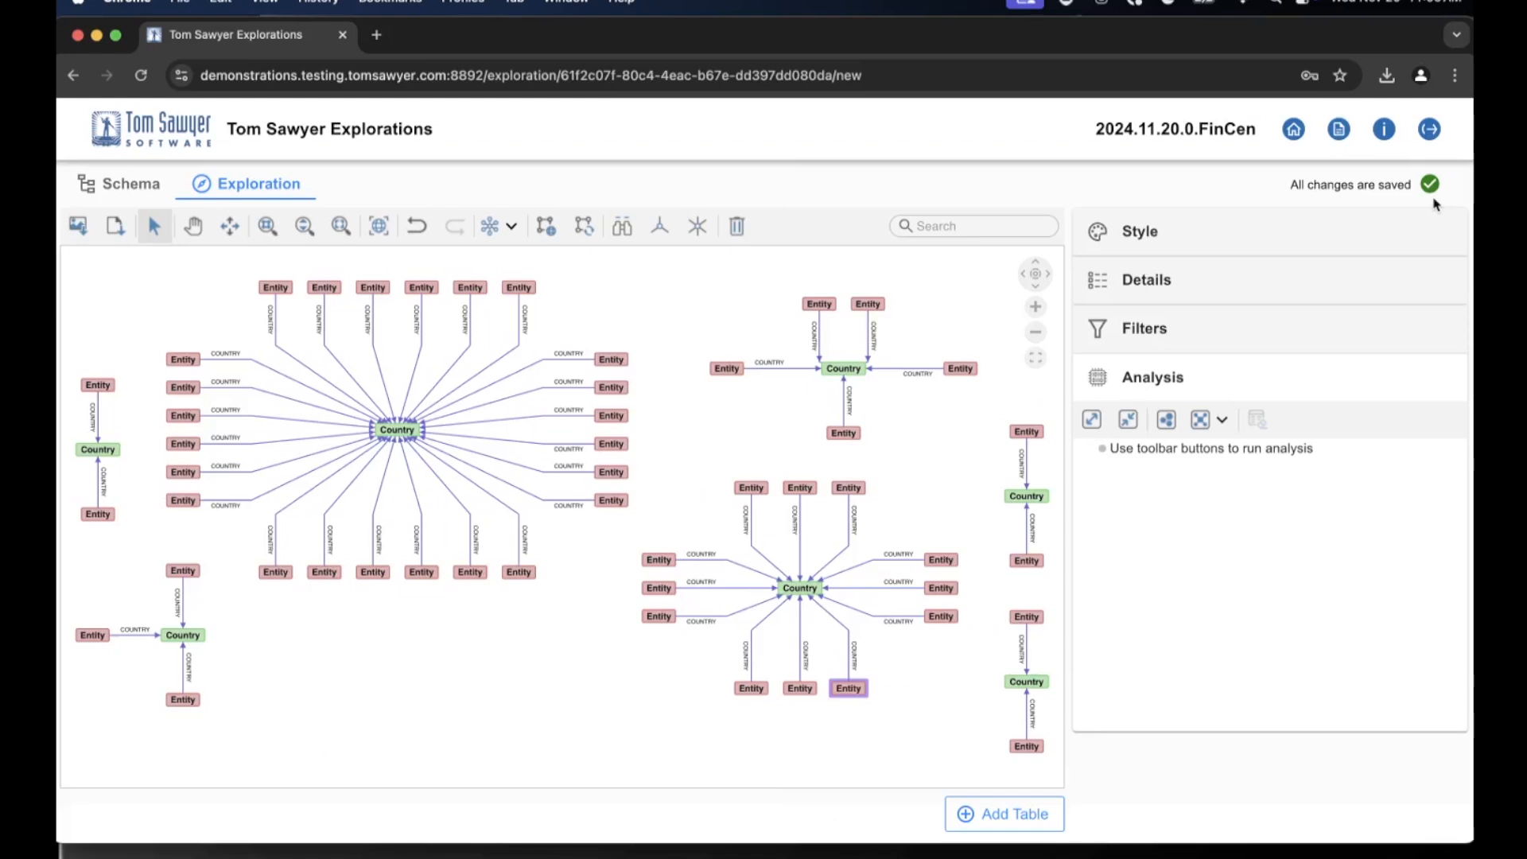
# - Return to the project list, duplicate the 2024.11.20.0.FinCen project and rename the copy 2024.11.20.1.FinCen
pyautogui.click(1293, 130)
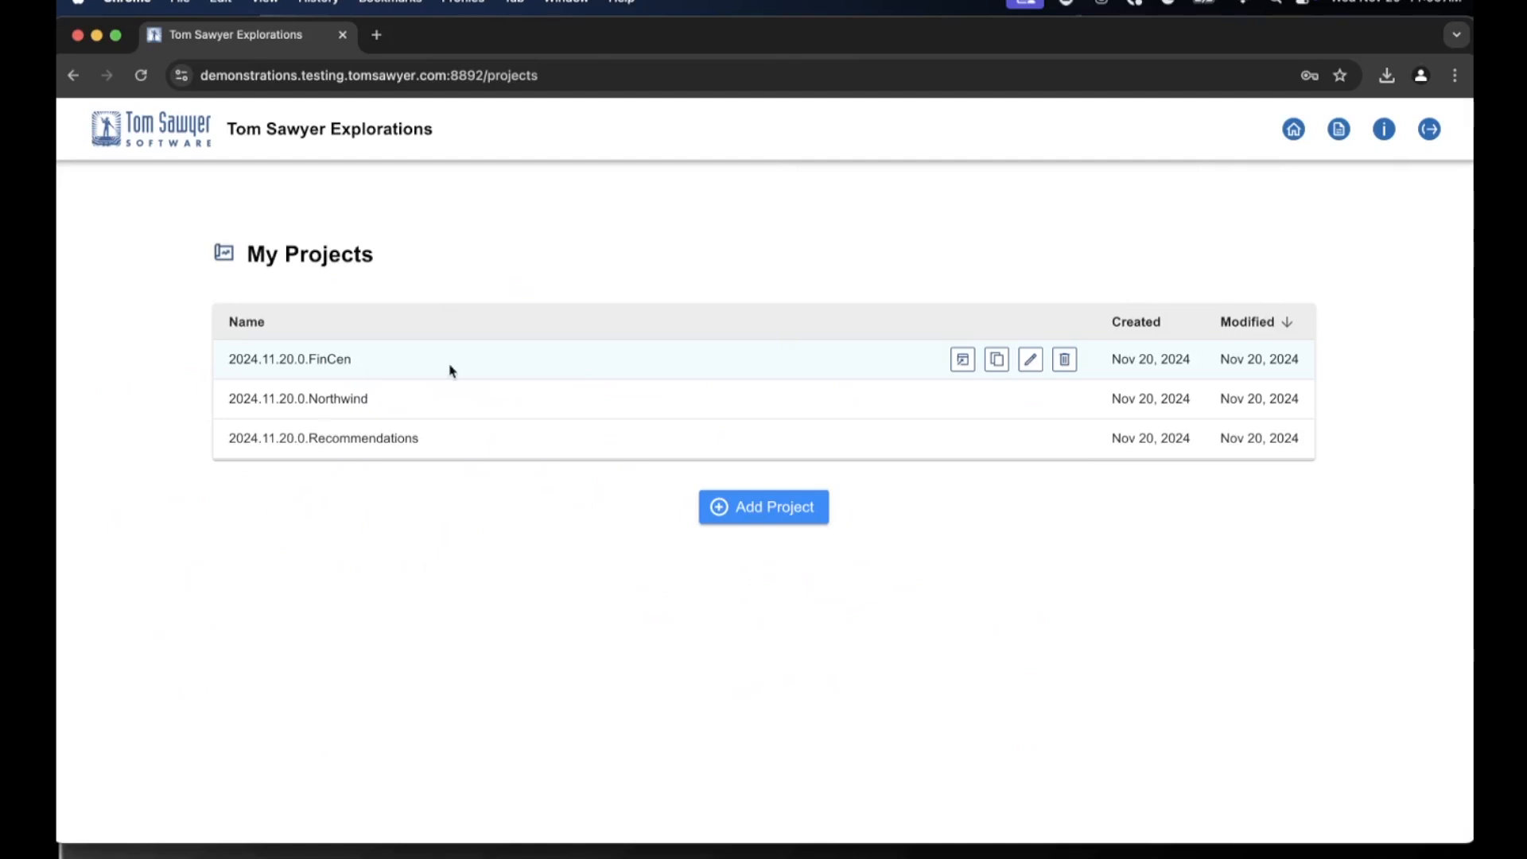
pyautogui.click(999, 363)
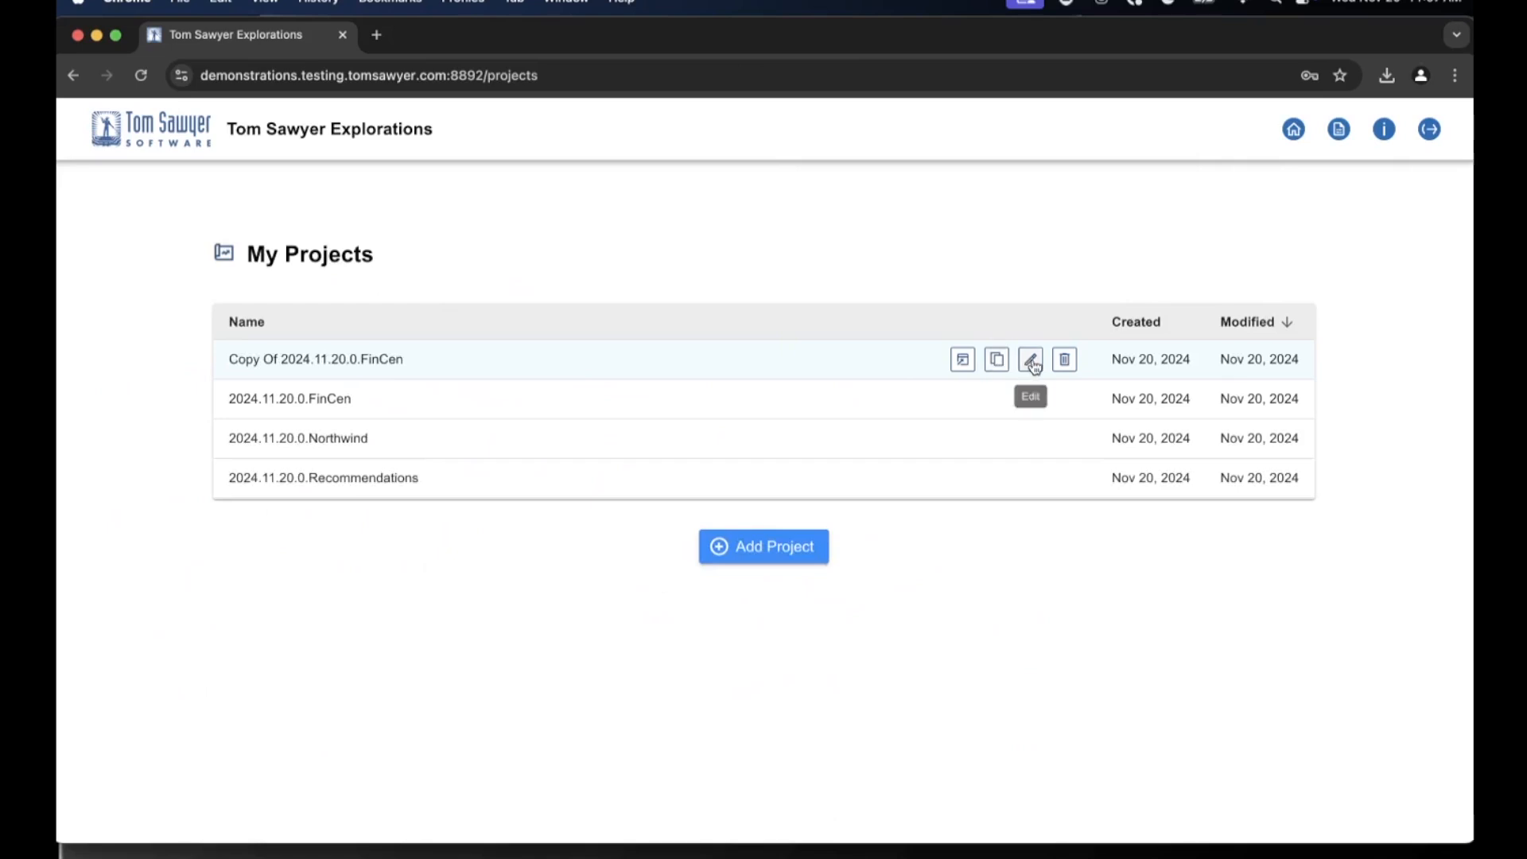
pyautogui.click(1032, 362)
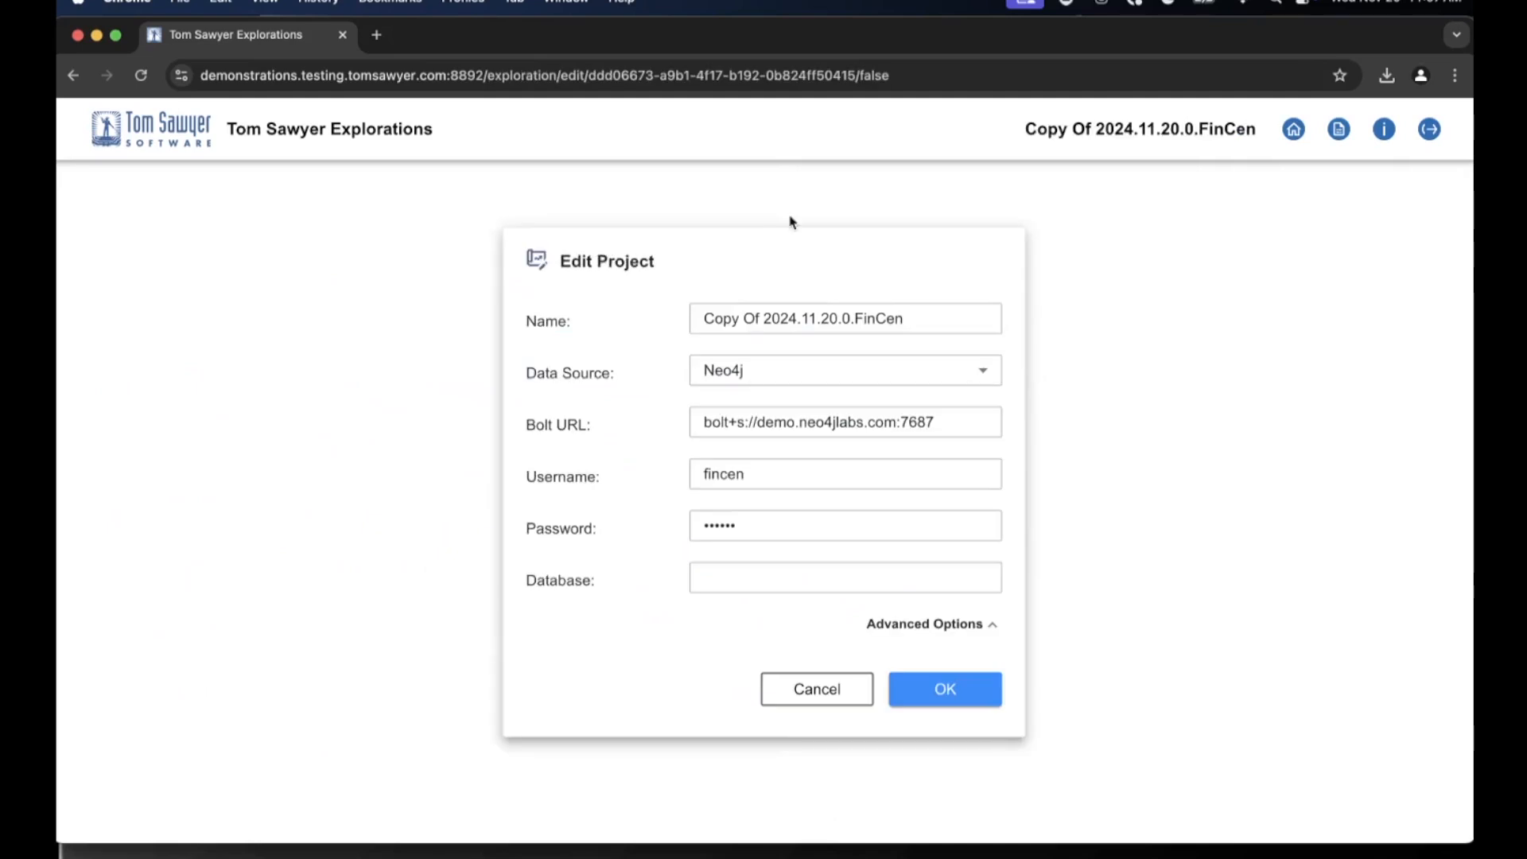
pyautogui.click(766, 316)
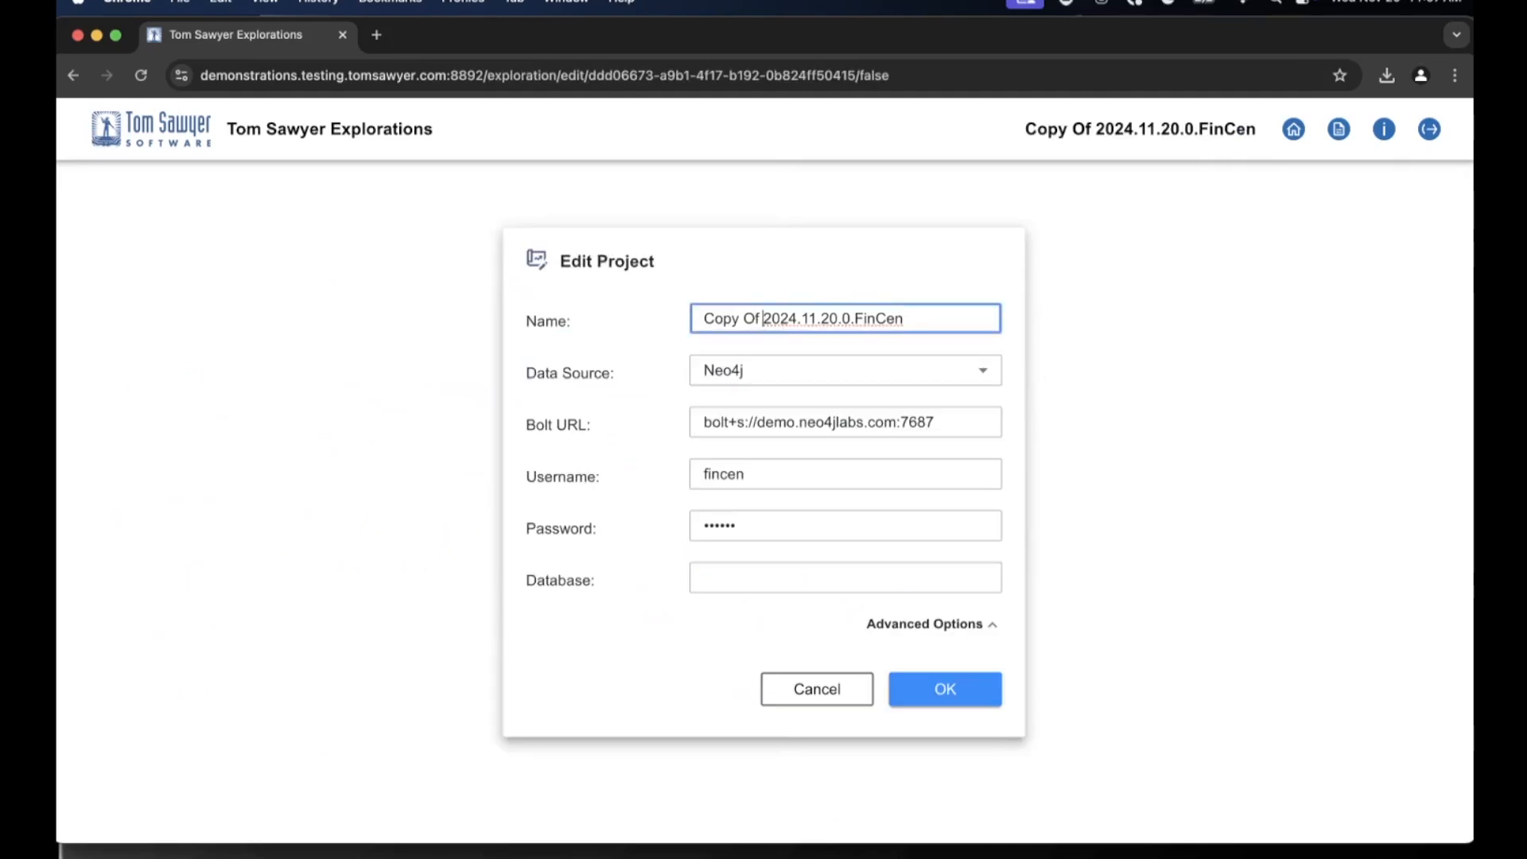
pyautogui.press('BackSpace')
pyautogui.press('BackSpace')
pyautogui.press('BackSpace')
pyautogui.press('BackSpace')
pyautogui.press('BackSpace')
pyautogui.press('BackSpace')
pyautogui.press('BackSpace')
pyautogui.press('BackSpace')
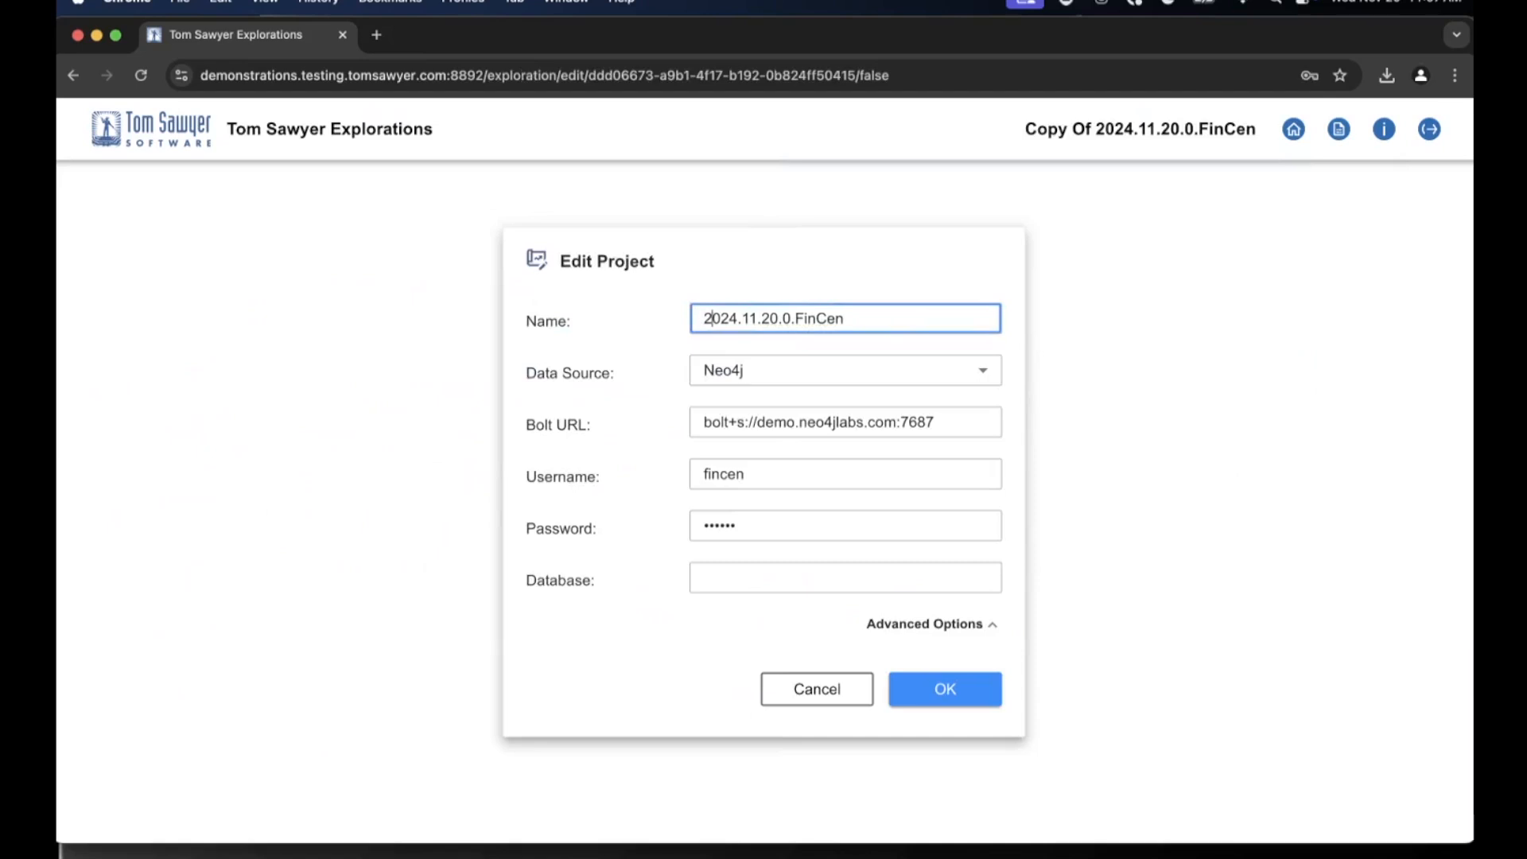
pyautogui.press('Right')
pyautogui.press('Right')
pyautogui.press('Right')
pyautogui.press('Right')
pyautogui.press('Right')
pyautogui.press('Right')
pyautogui.press('Right')
pyautogui.press('Right')
pyautogui.press('Right')
pyautogui.press('Right')
pyautogui.press('Right')
pyautogui.press('BackSpace')
pyautogui.write('1')
pyautogui.click(946, 689)
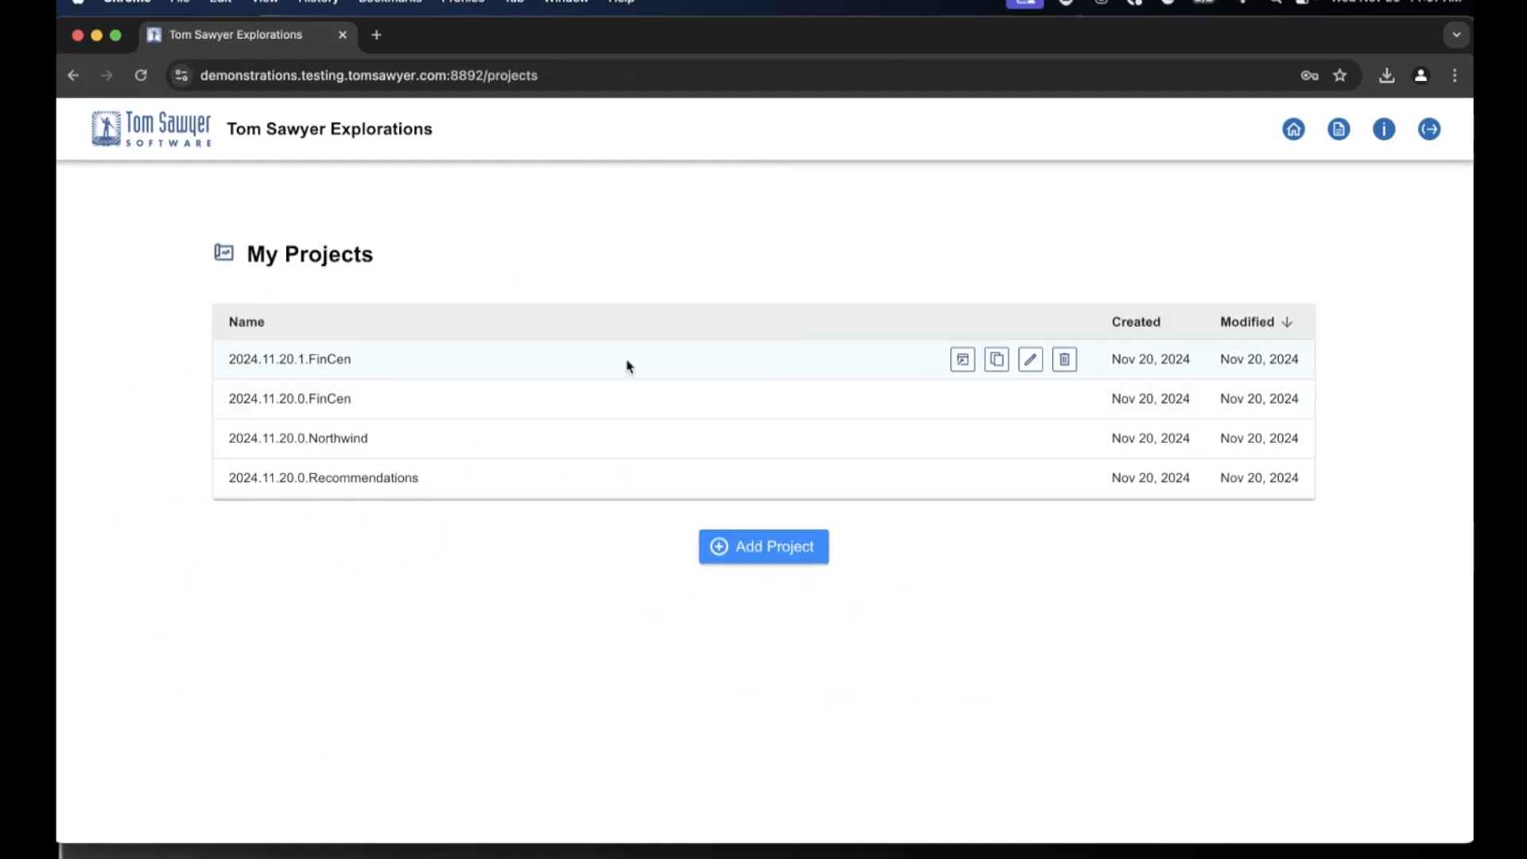
# - Open the 2024.11.20.1.FinCen project and expand the neighbors of the Raiffeisen Zentralbank Osterreich entity in the upper-right Country group
pyautogui.click(962, 359)
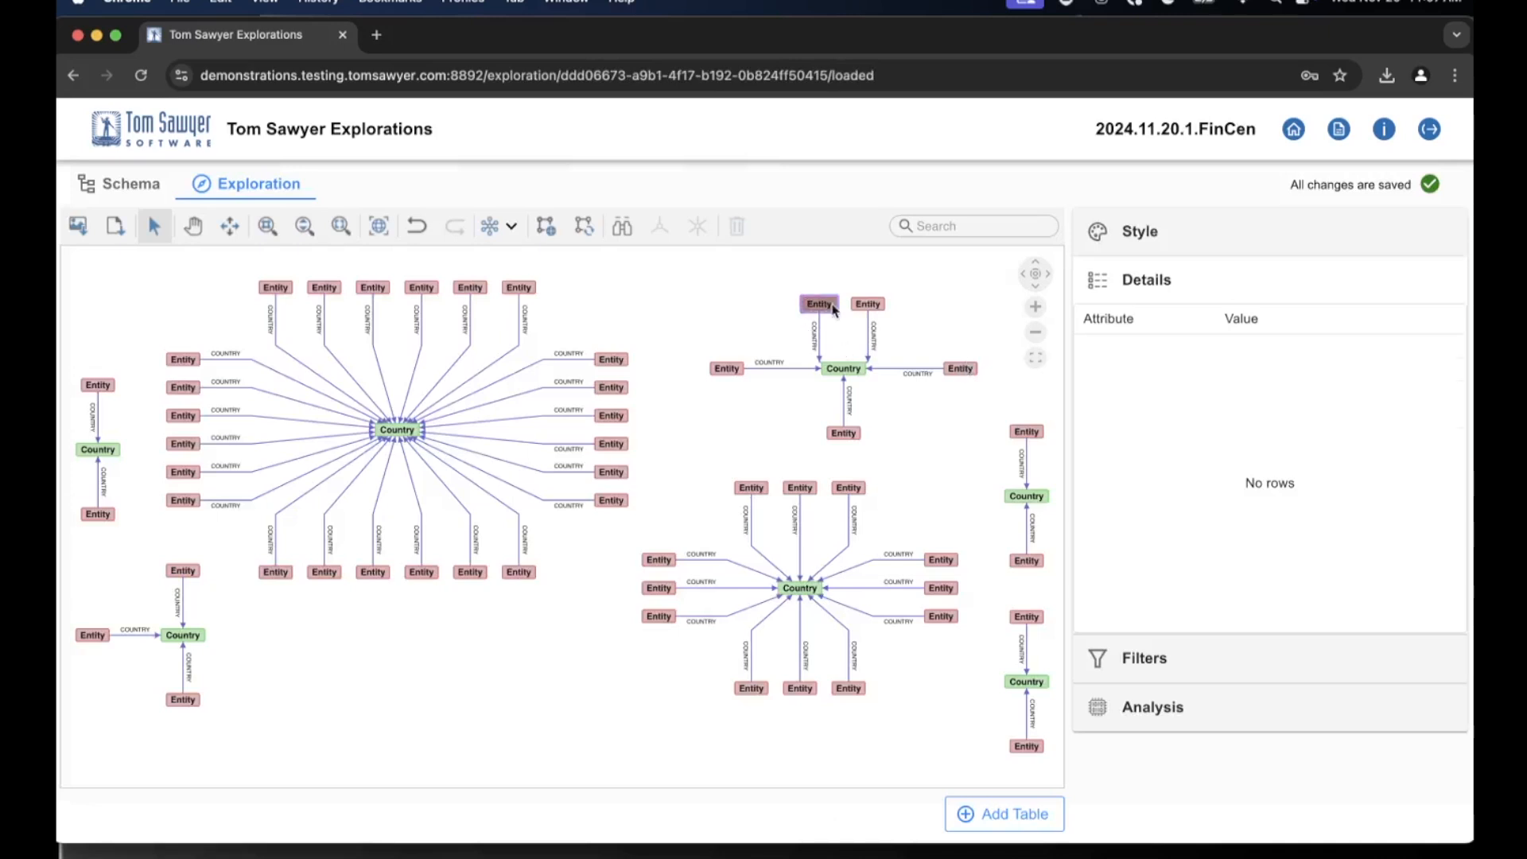
pyautogui.click(832, 305)
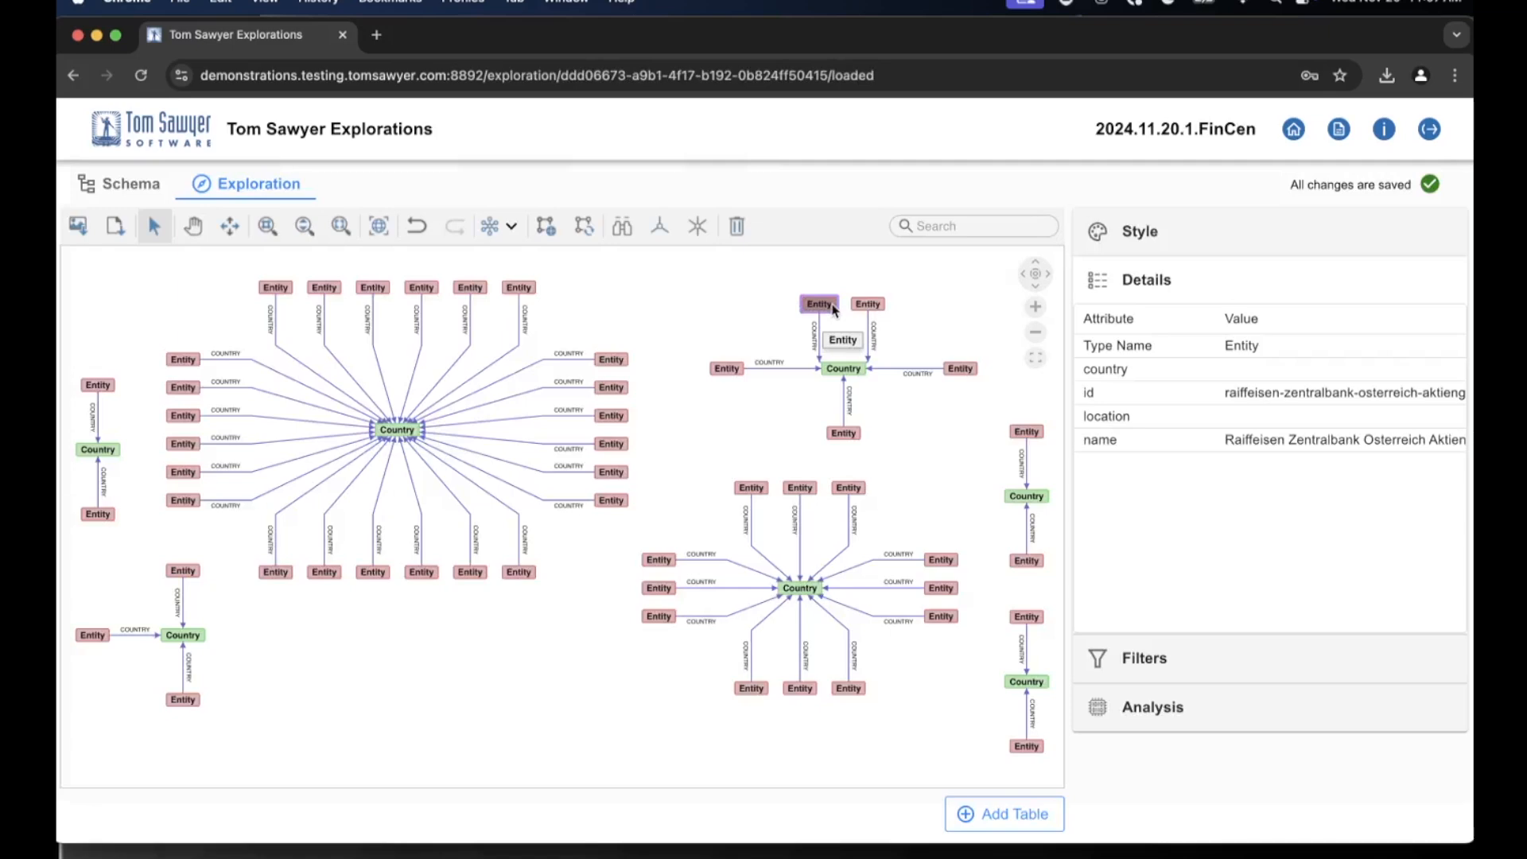
pyautogui.click(697, 230)
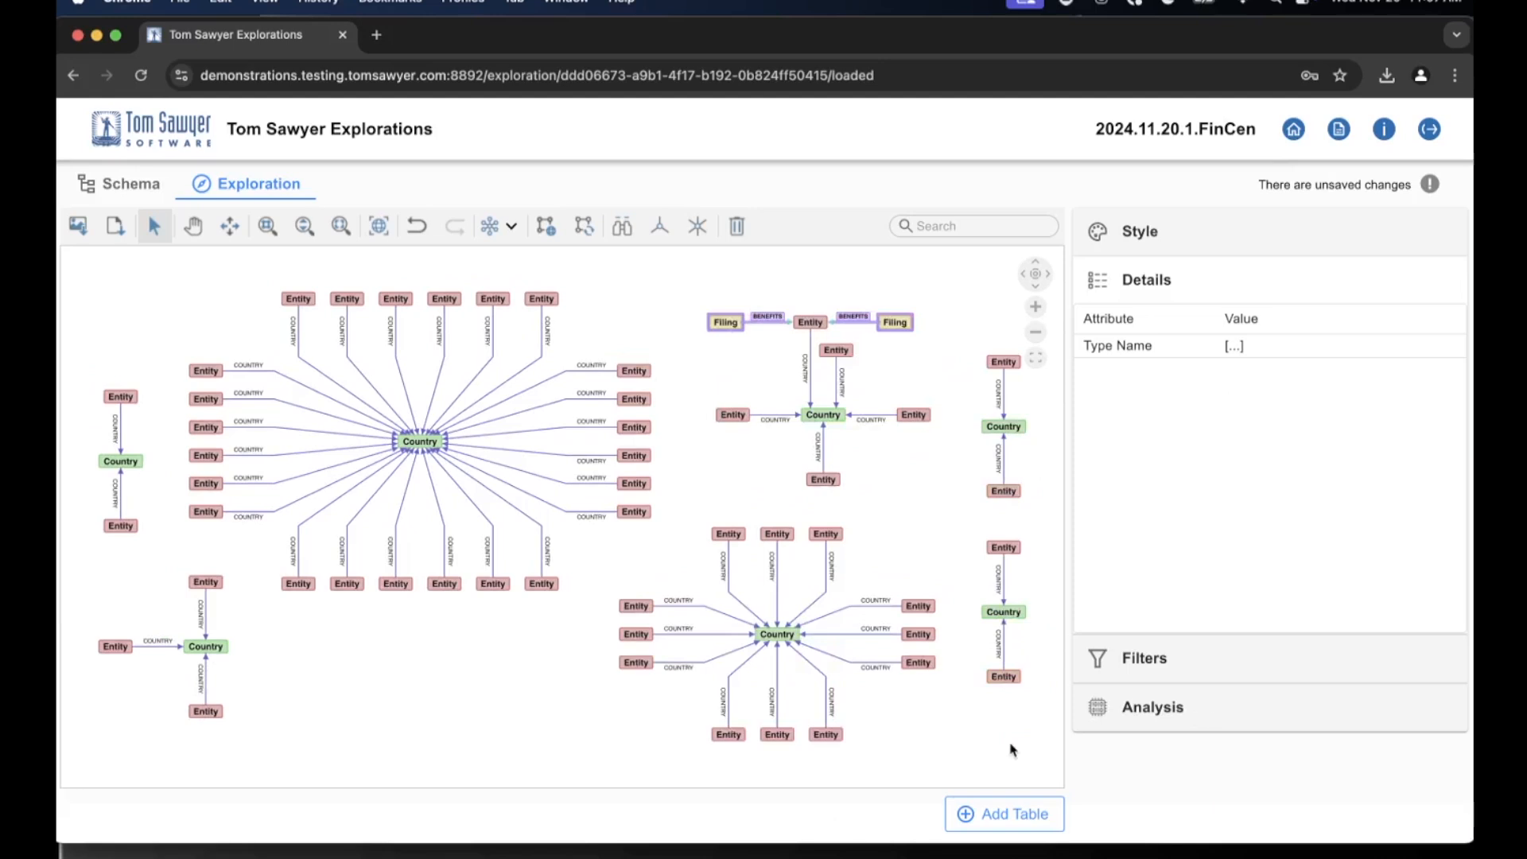
# - Clear the graph selection and run the cluster analysis on the whole drawing
pyautogui.click(983, 756)
pyautogui.click(1201, 711)
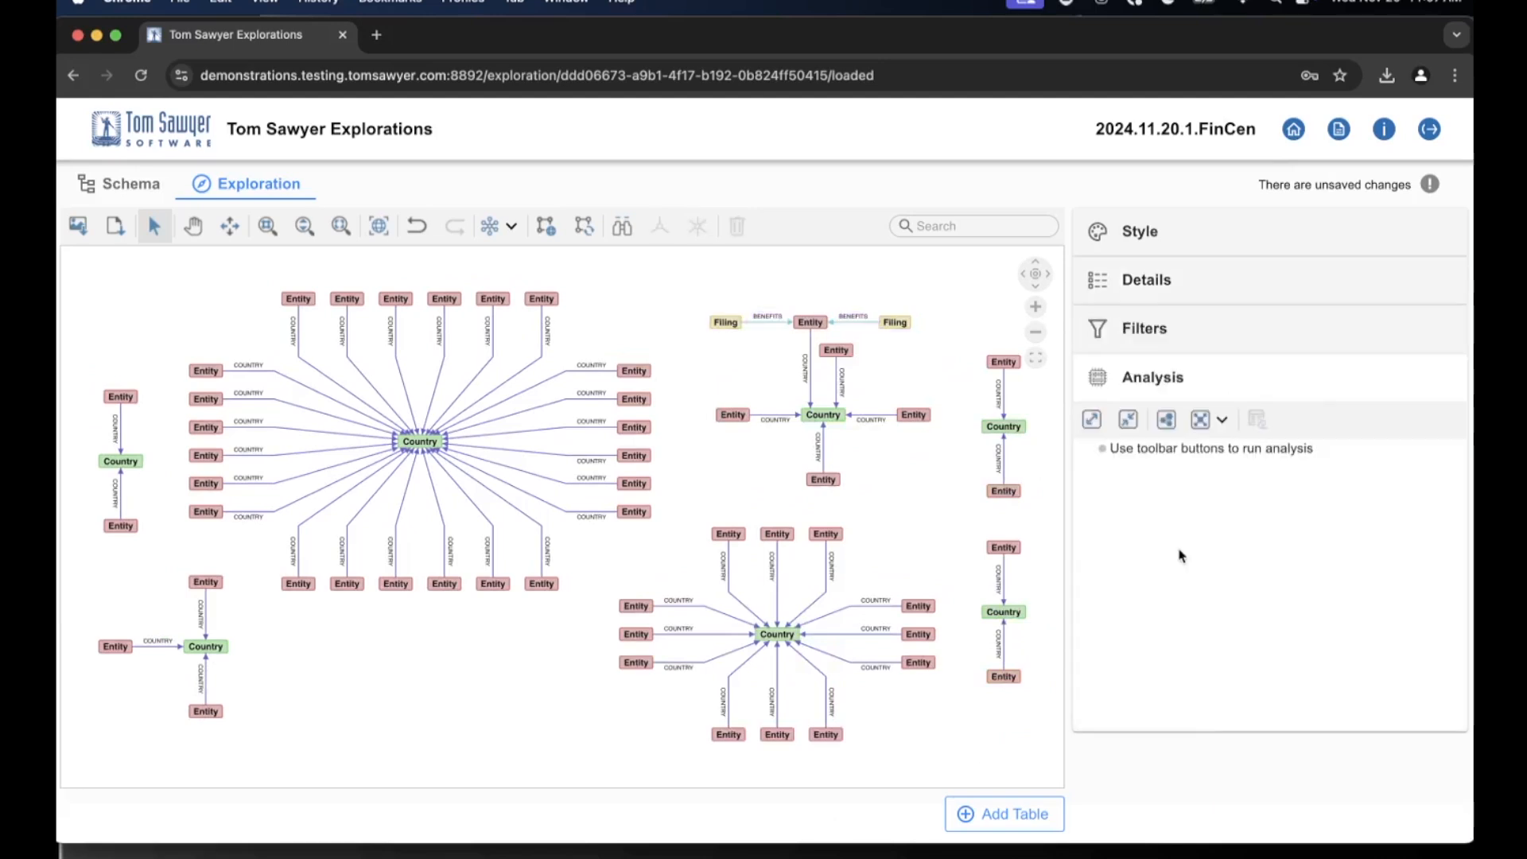
pyautogui.click(1164, 422)
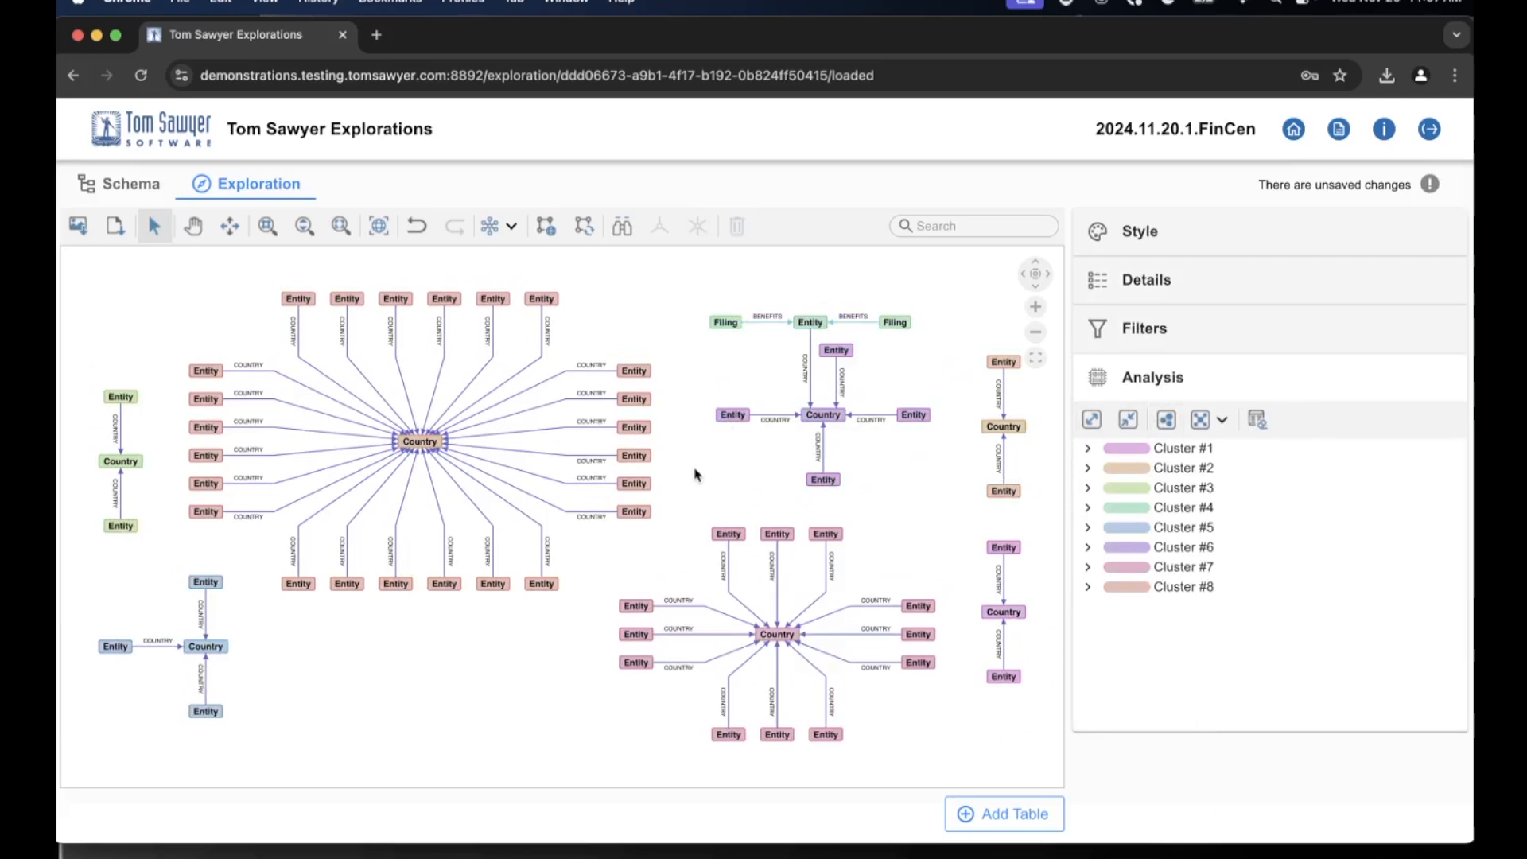
# - Return to the project list and reload the 2024.11.20.1.FinCen project
pyautogui.click(1293, 131)
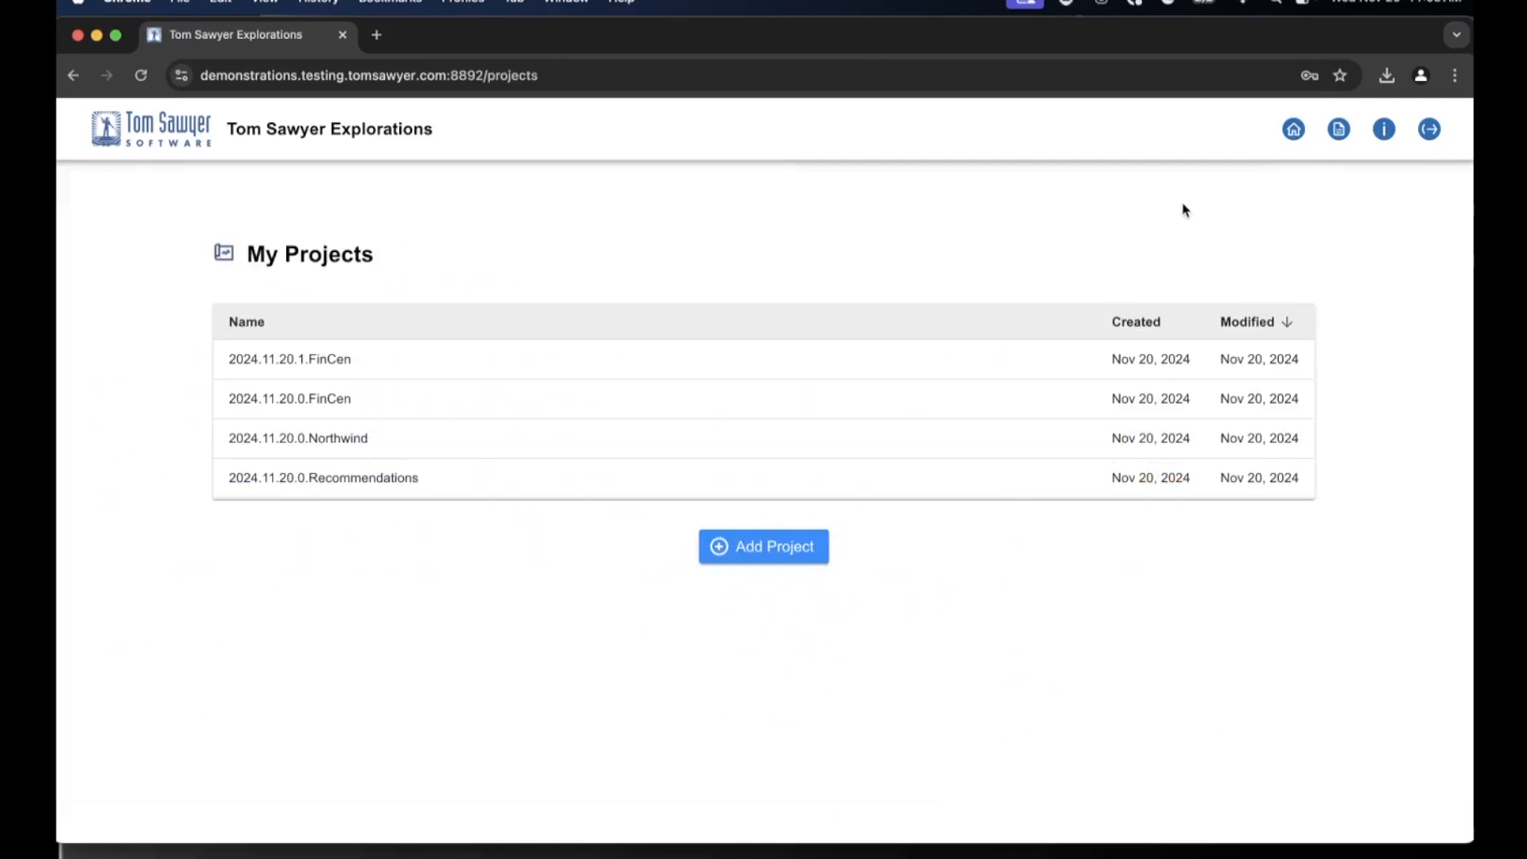
pyautogui.moveTo(961, 359)
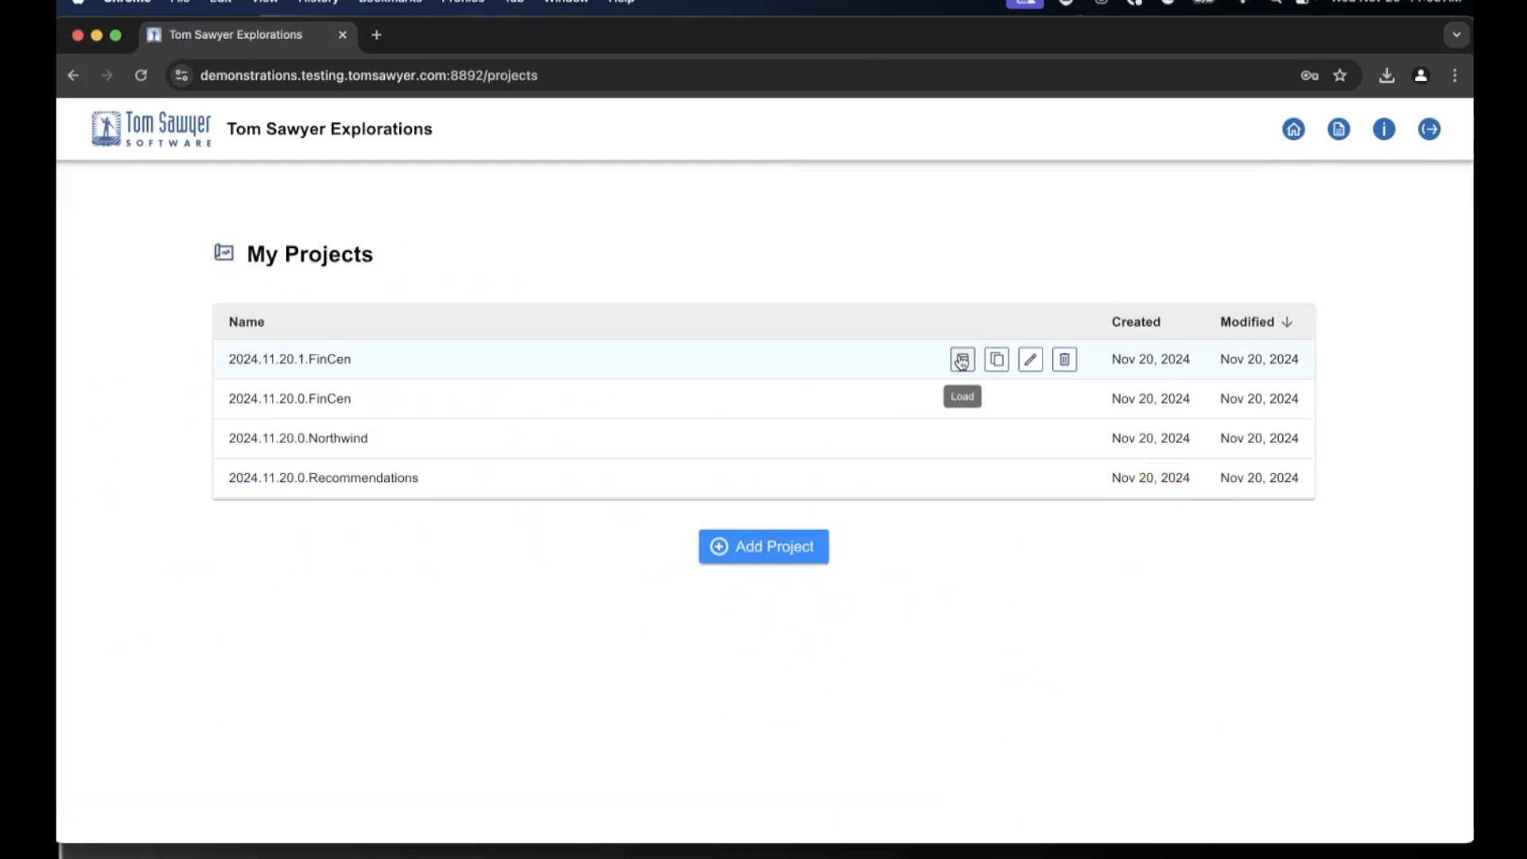
pyautogui.click(961, 360)
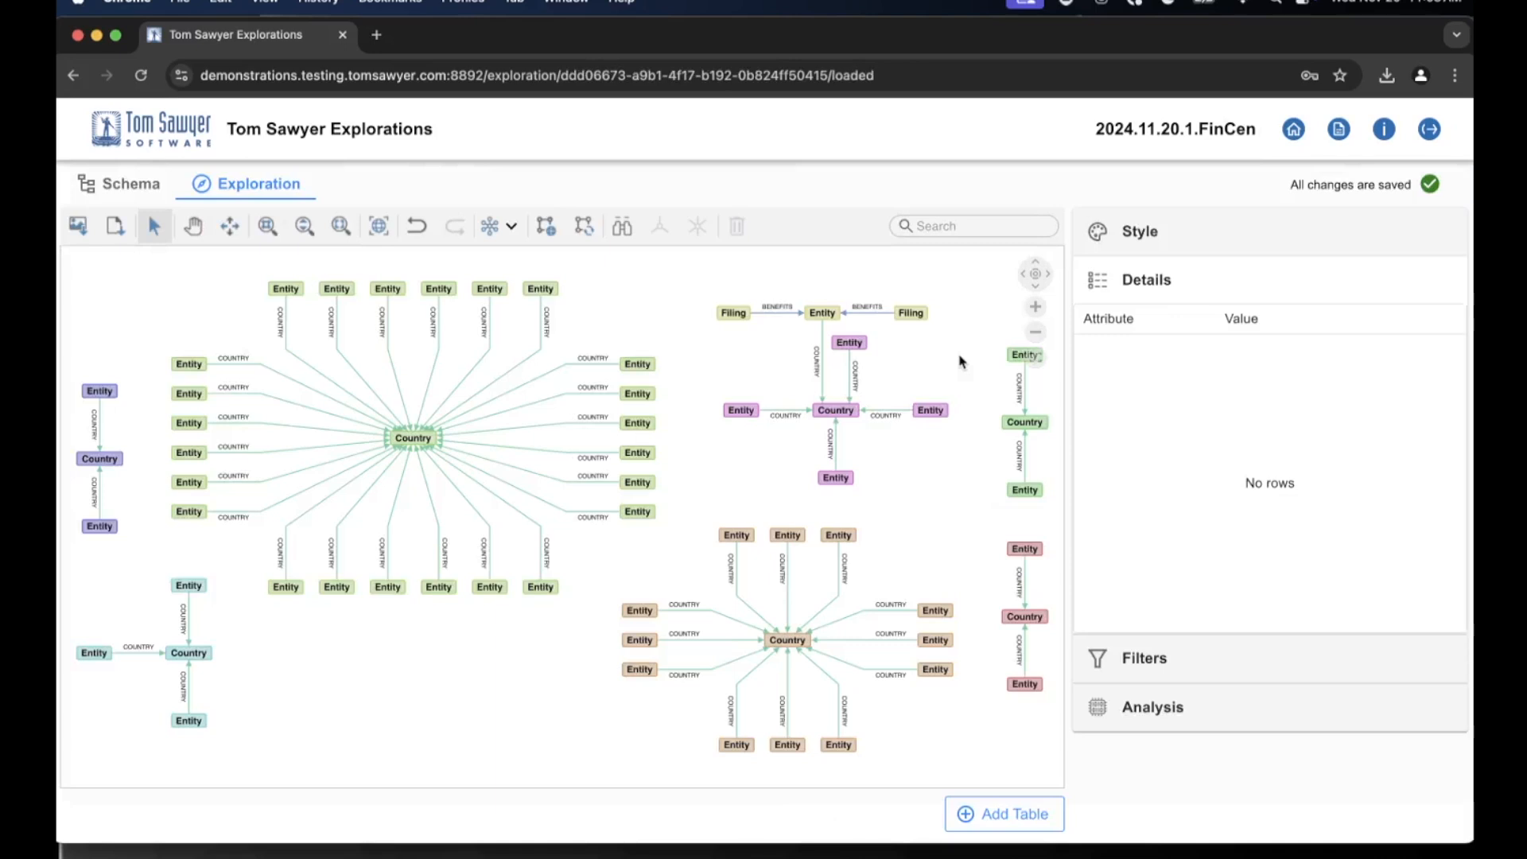
# - Return to the project list and delete the 2024.11.20.1.FinCen project
pyautogui.click(1294, 130)
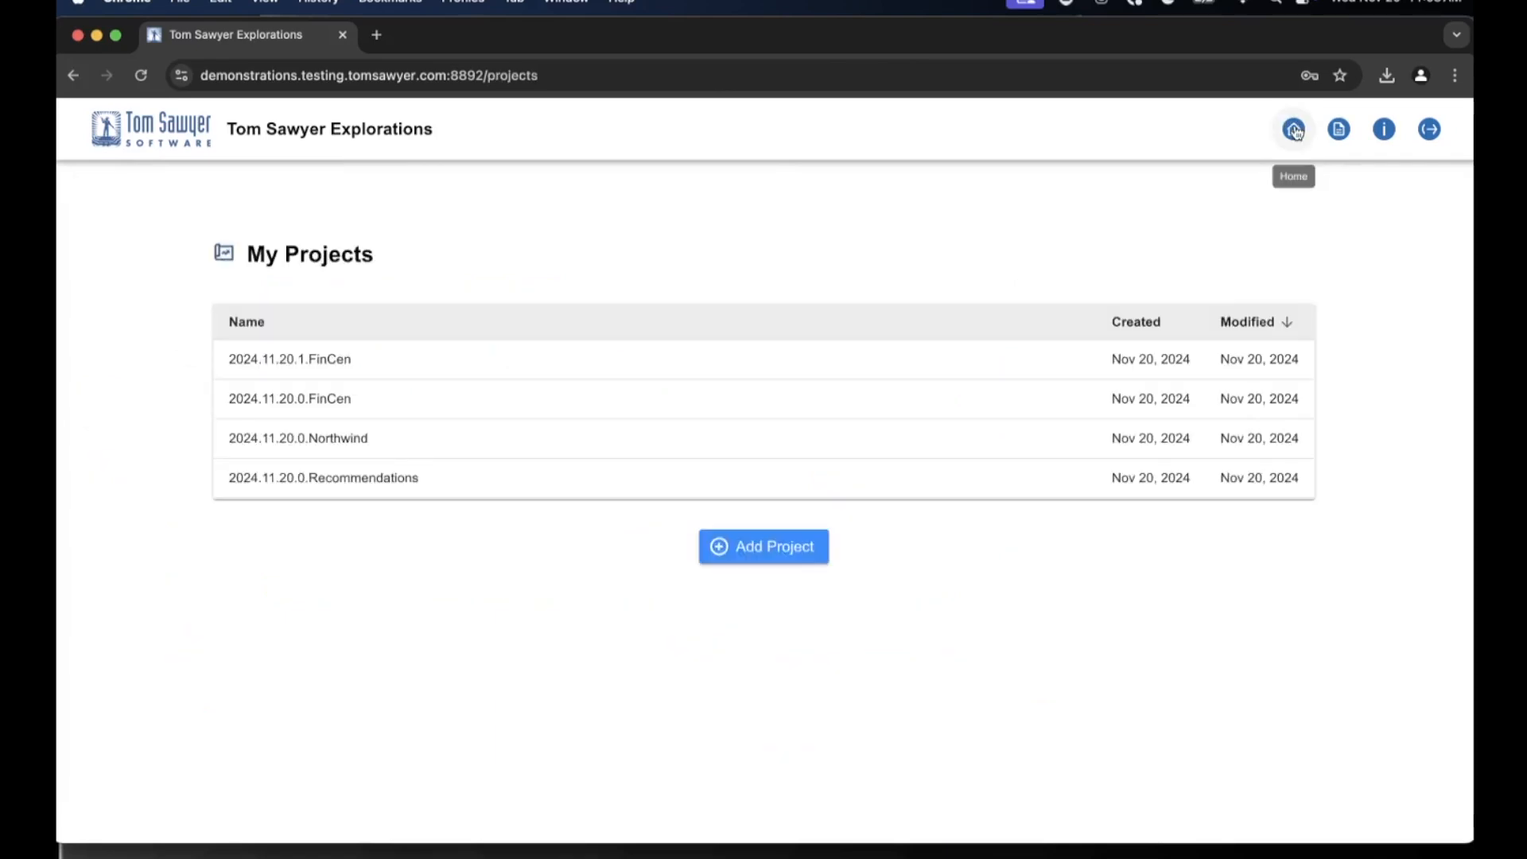
pyautogui.moveTo(1033, 362)
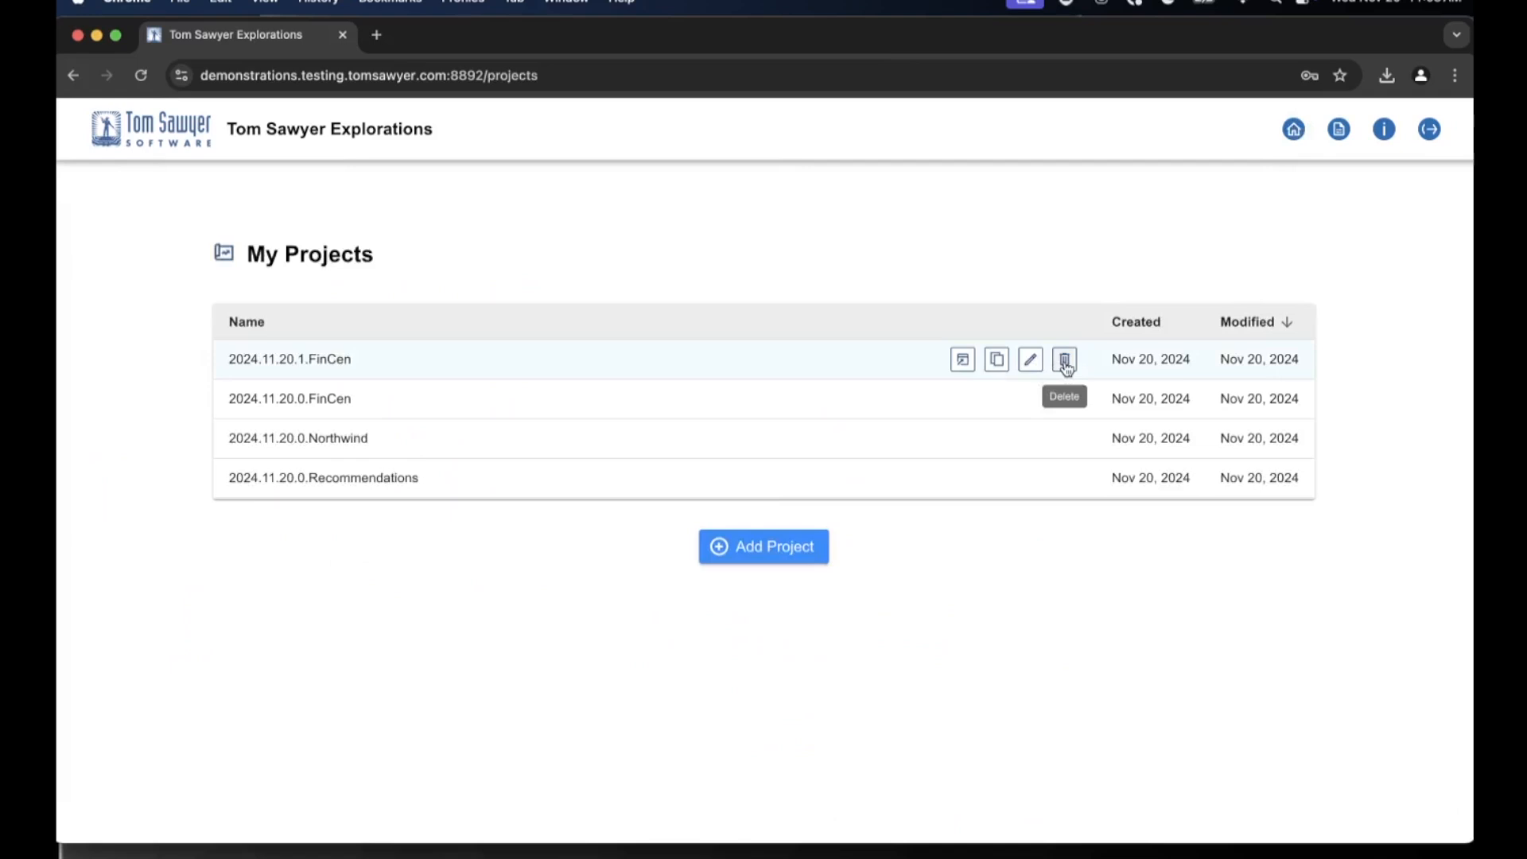
pyautogui.click(1065, 363)
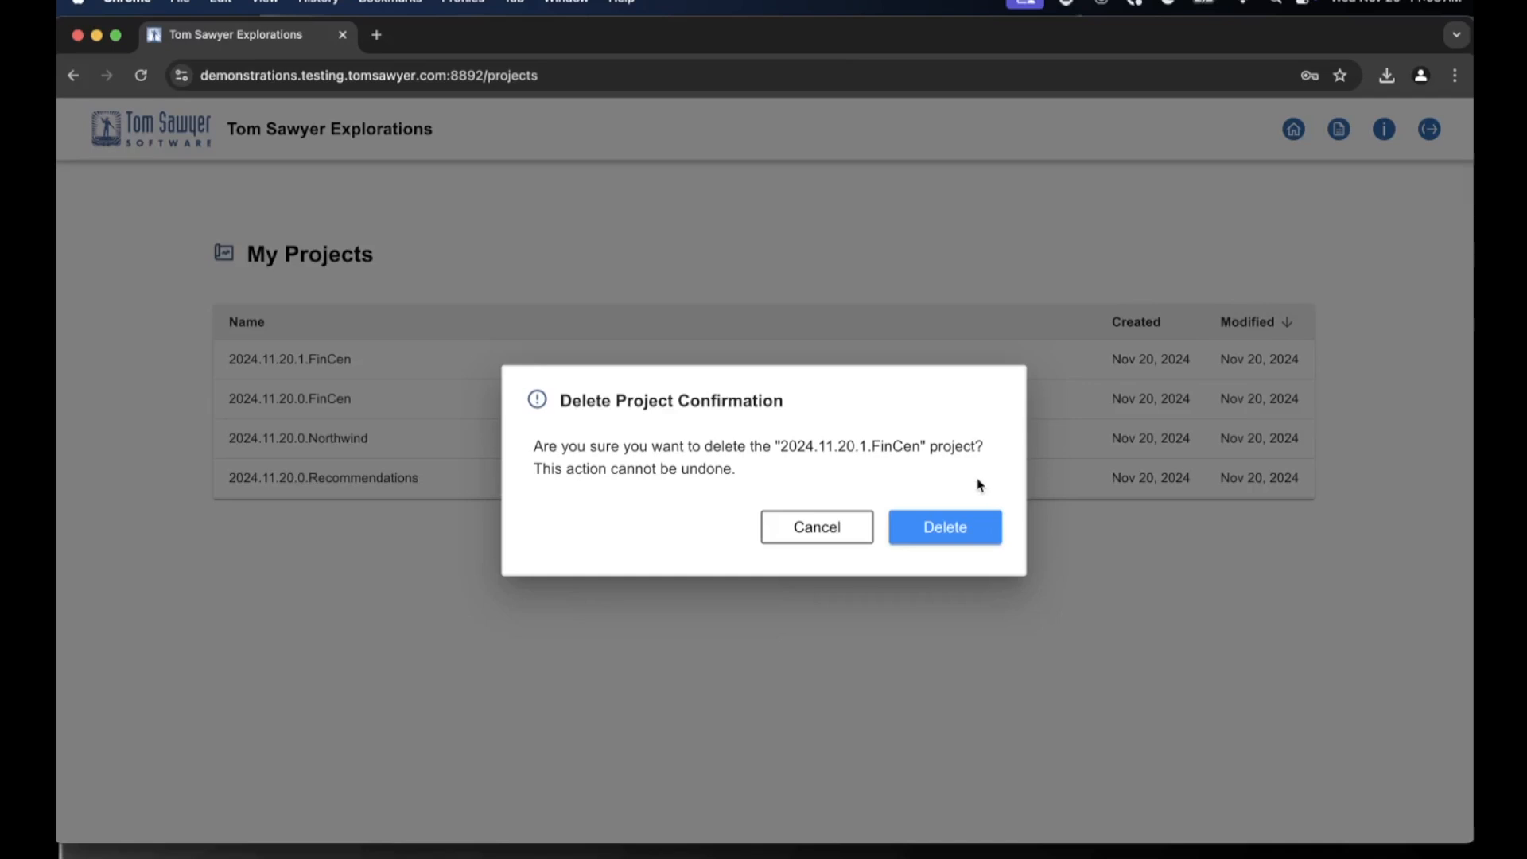
pyautogui.click(968, 530)
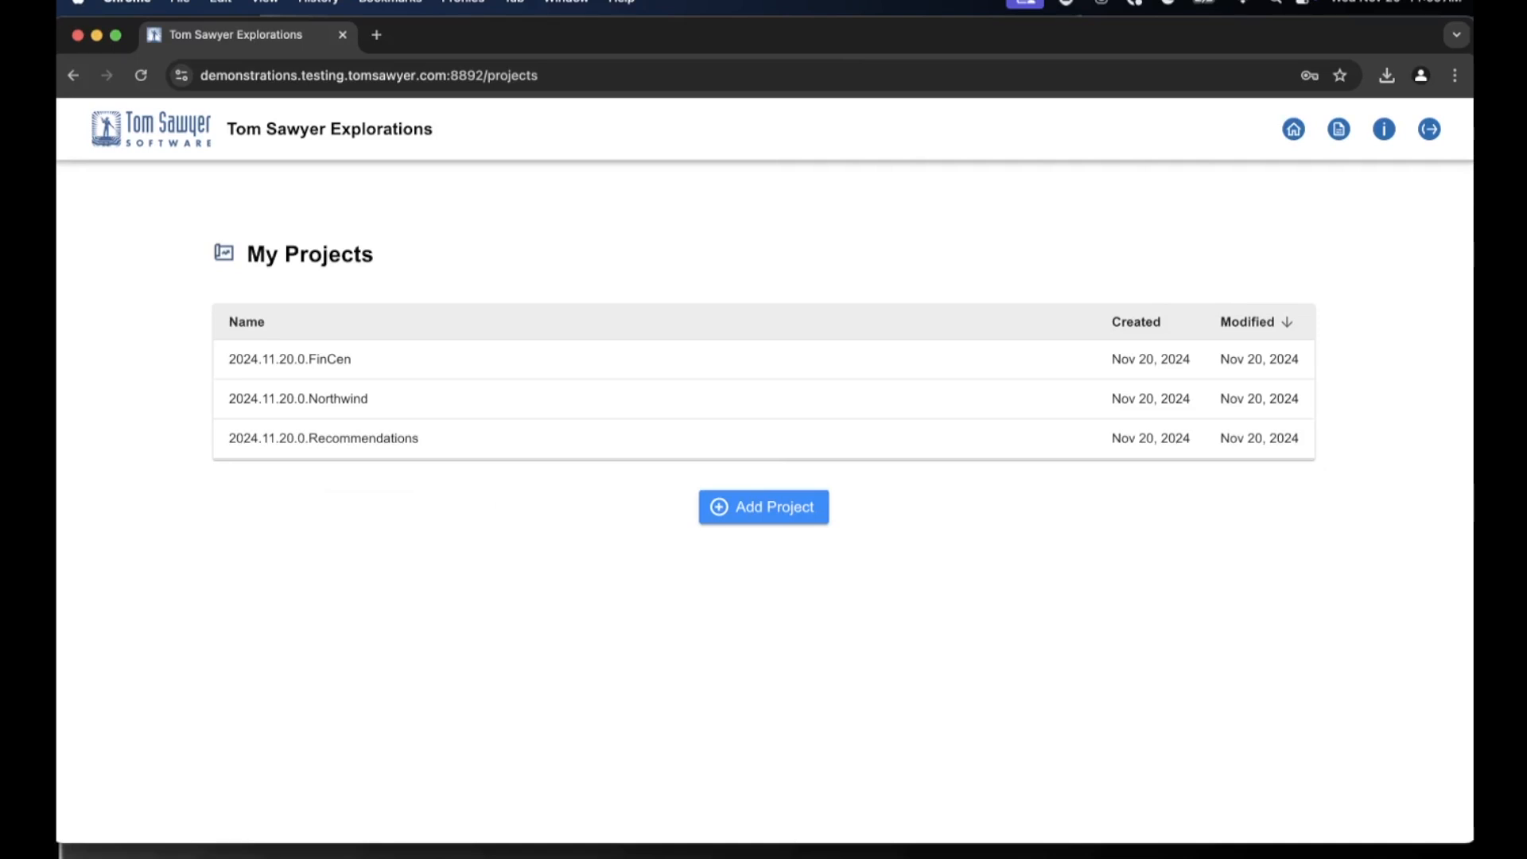
# - Open the 2024.11.20.0.Northwind project and inspect the products around the Specialty Biscuits supplier up close
pyautogui.moveTo(546, 402)
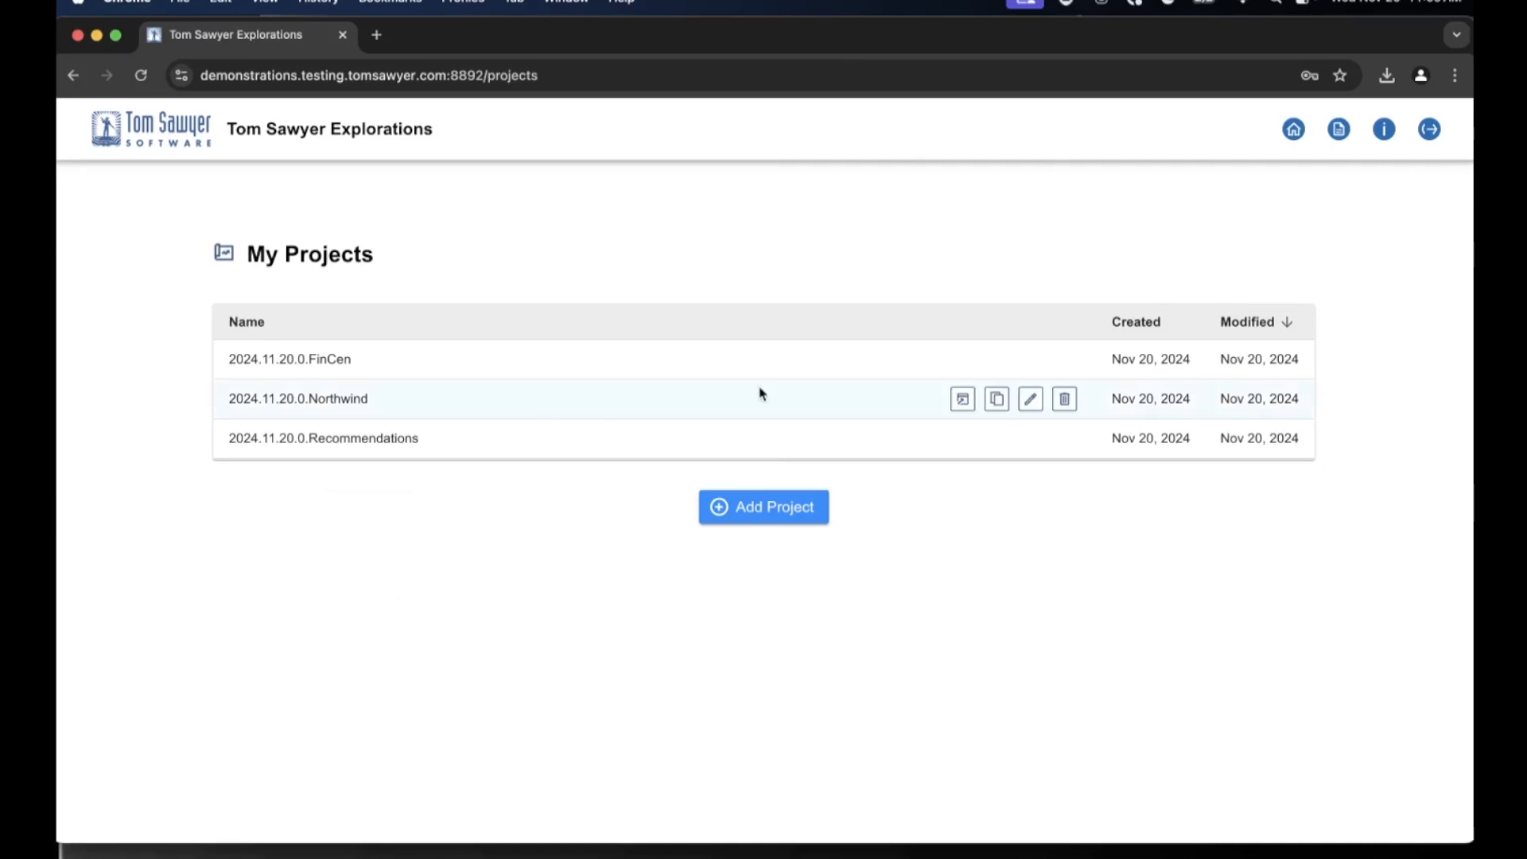
pyautogui.click(963, 402)
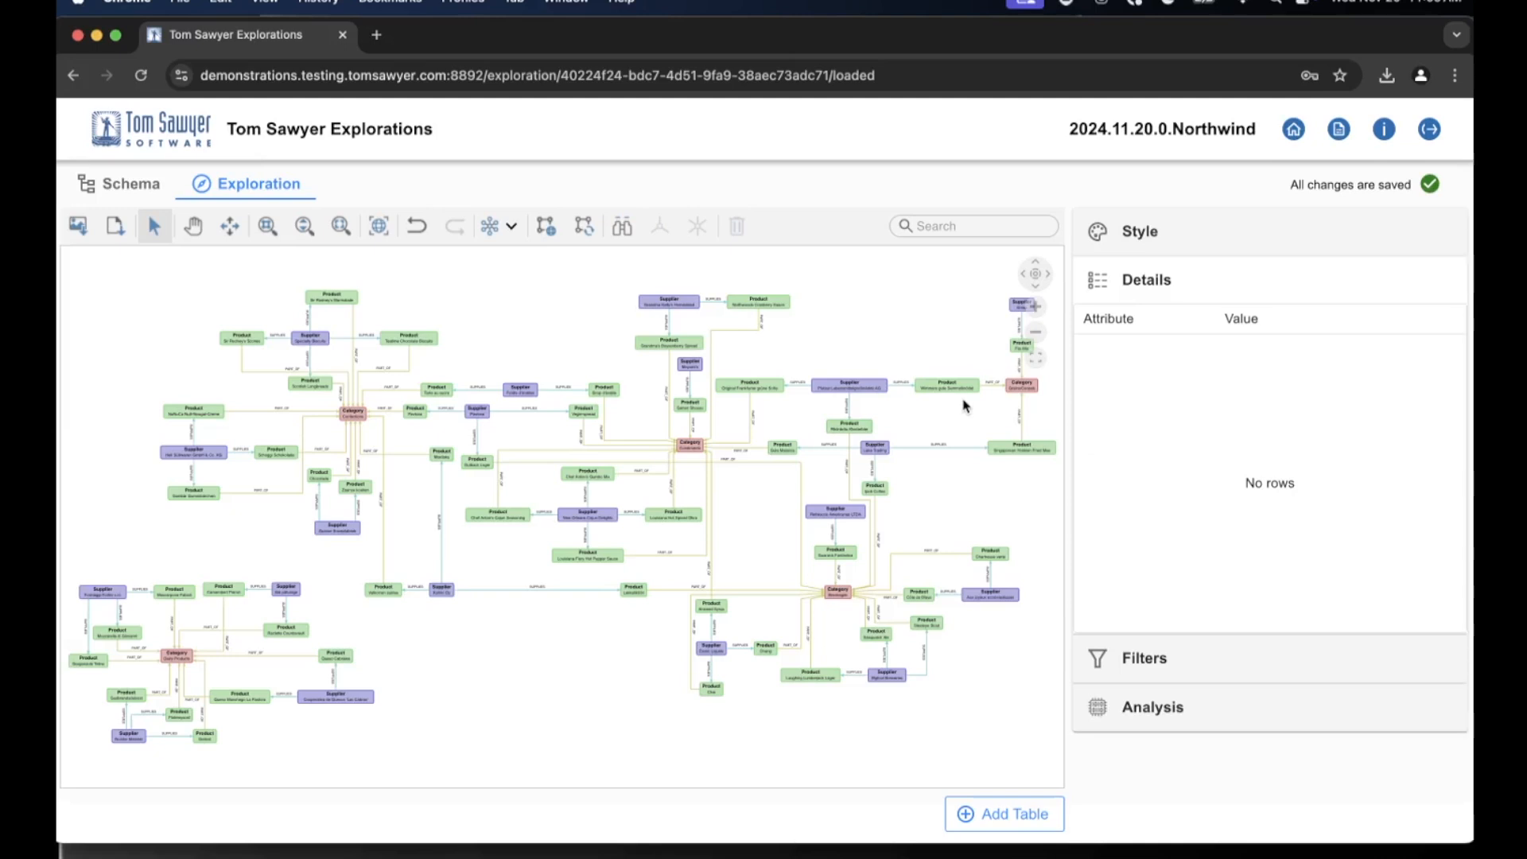
pyautogui.click(268, 227)
pyautogui.moveTo(209, 296); pyautogui.dragTo(419, 391)
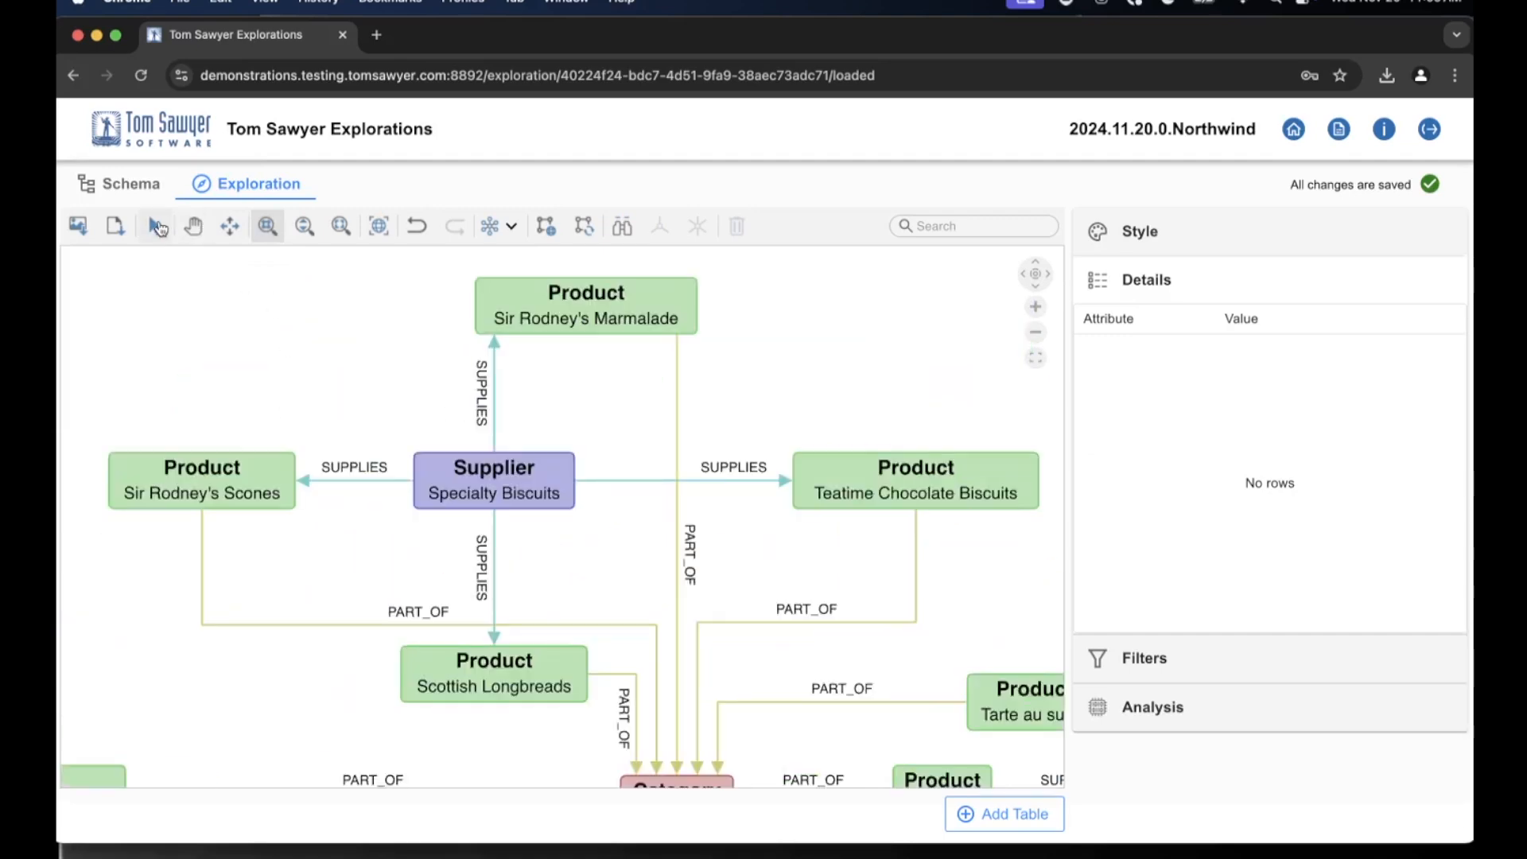
pyautogui.click(156, 228)
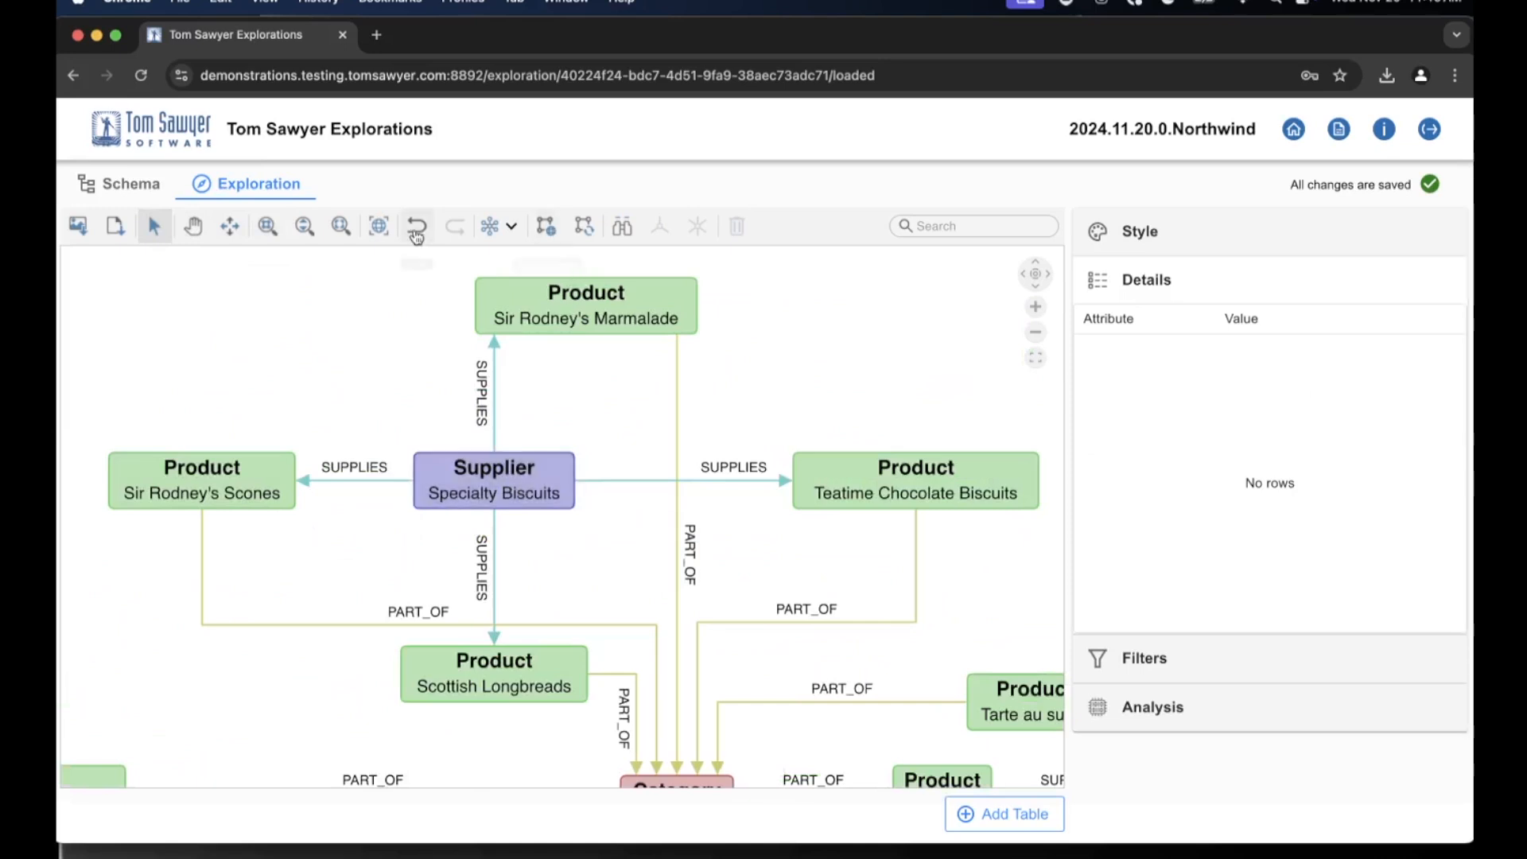
pyautogui.click(342, 226)
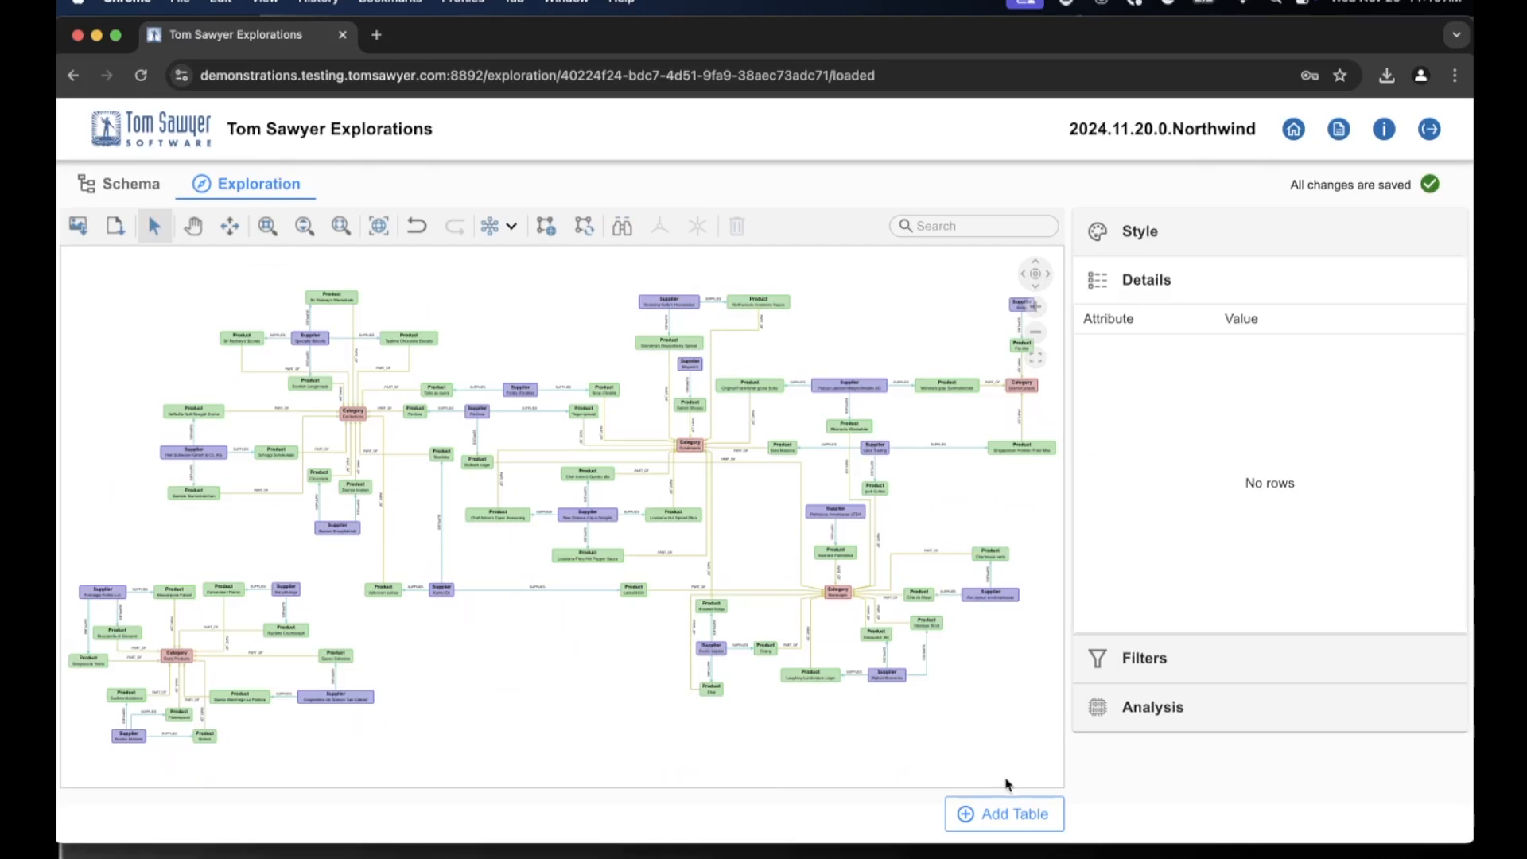
# - Start a new table named Suppliers with Supplier as its element type
pyautogui.click(1037, 825)
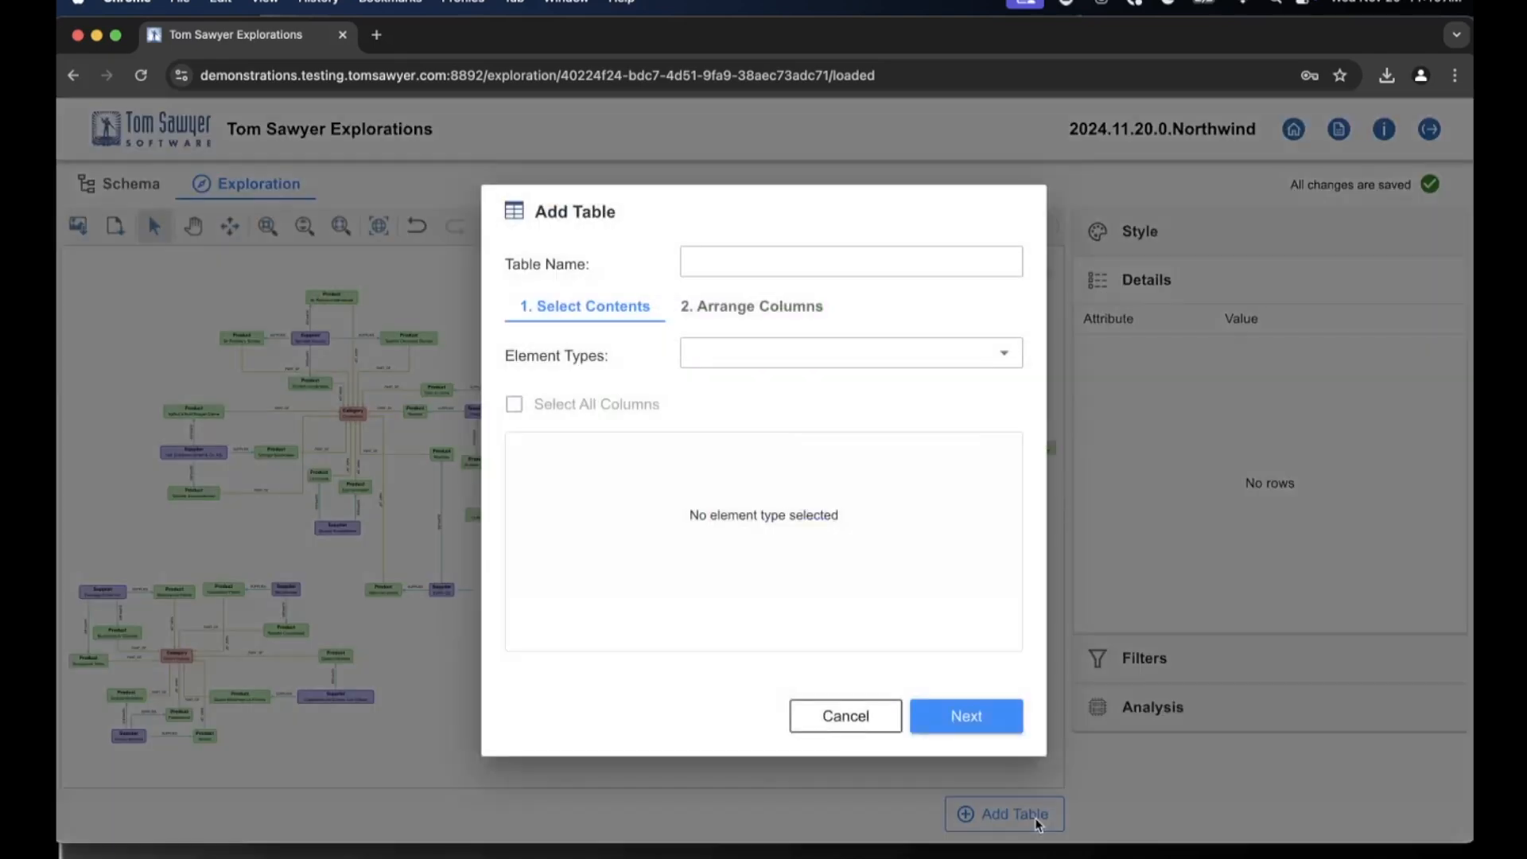
pyautogui.click(810, 260)
pyautogui.write('Su')
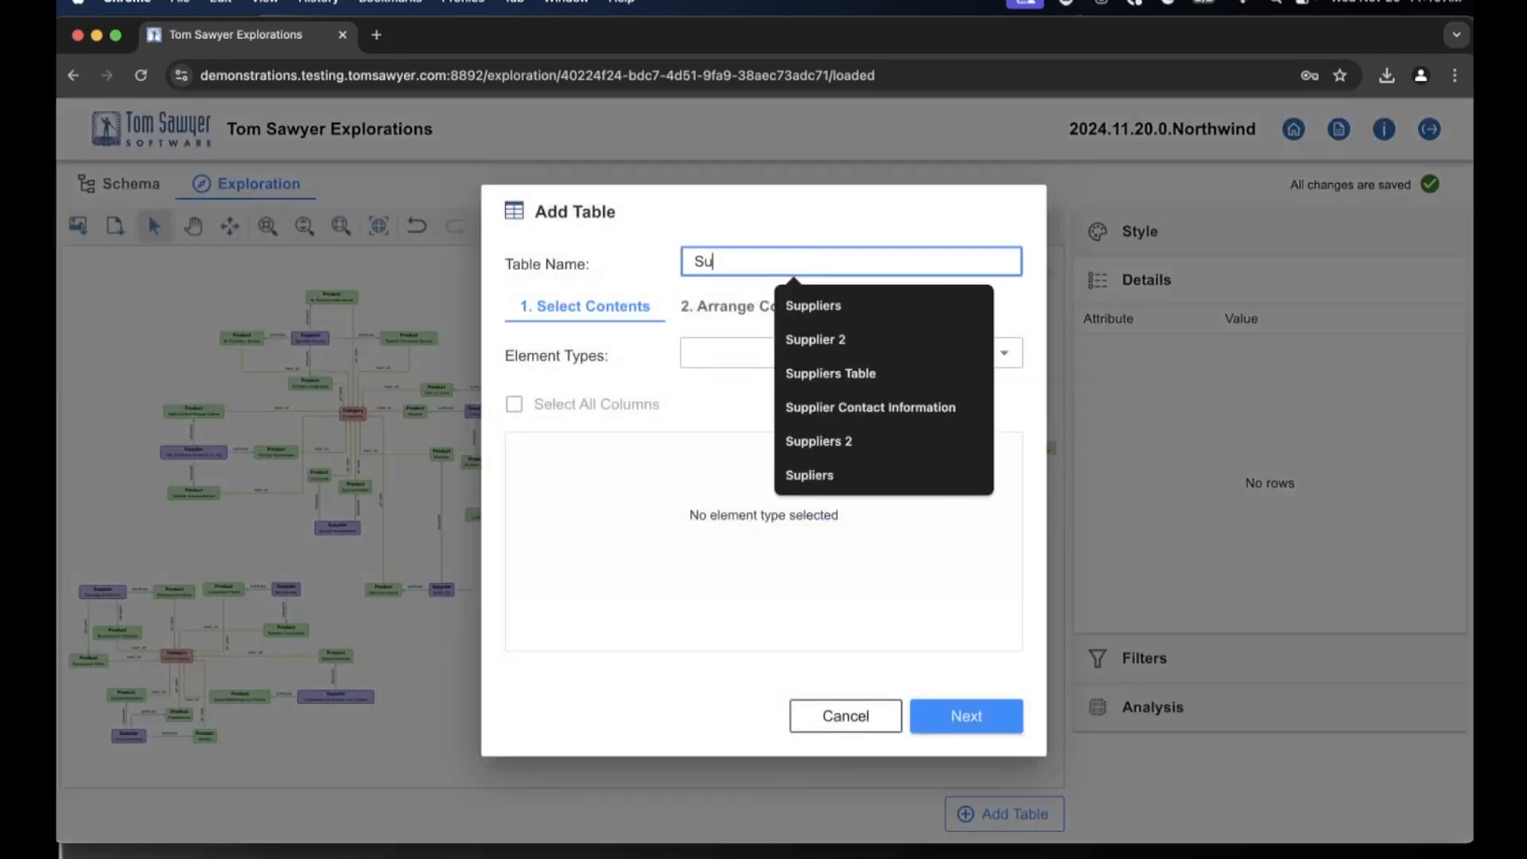
pyautogui.write('ppliers Table')
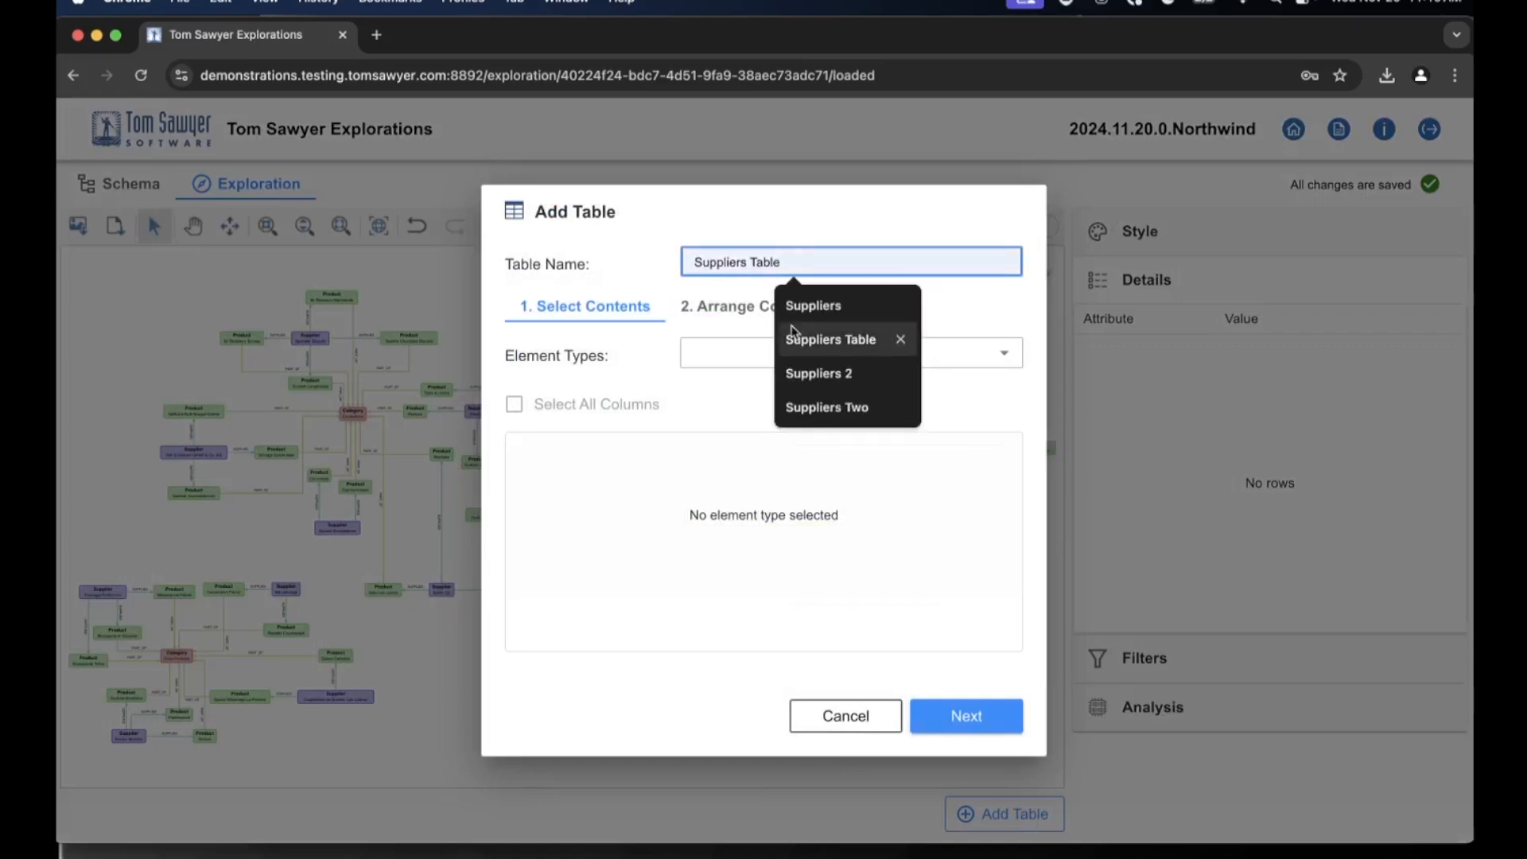
pyautogui.click(793, 355)
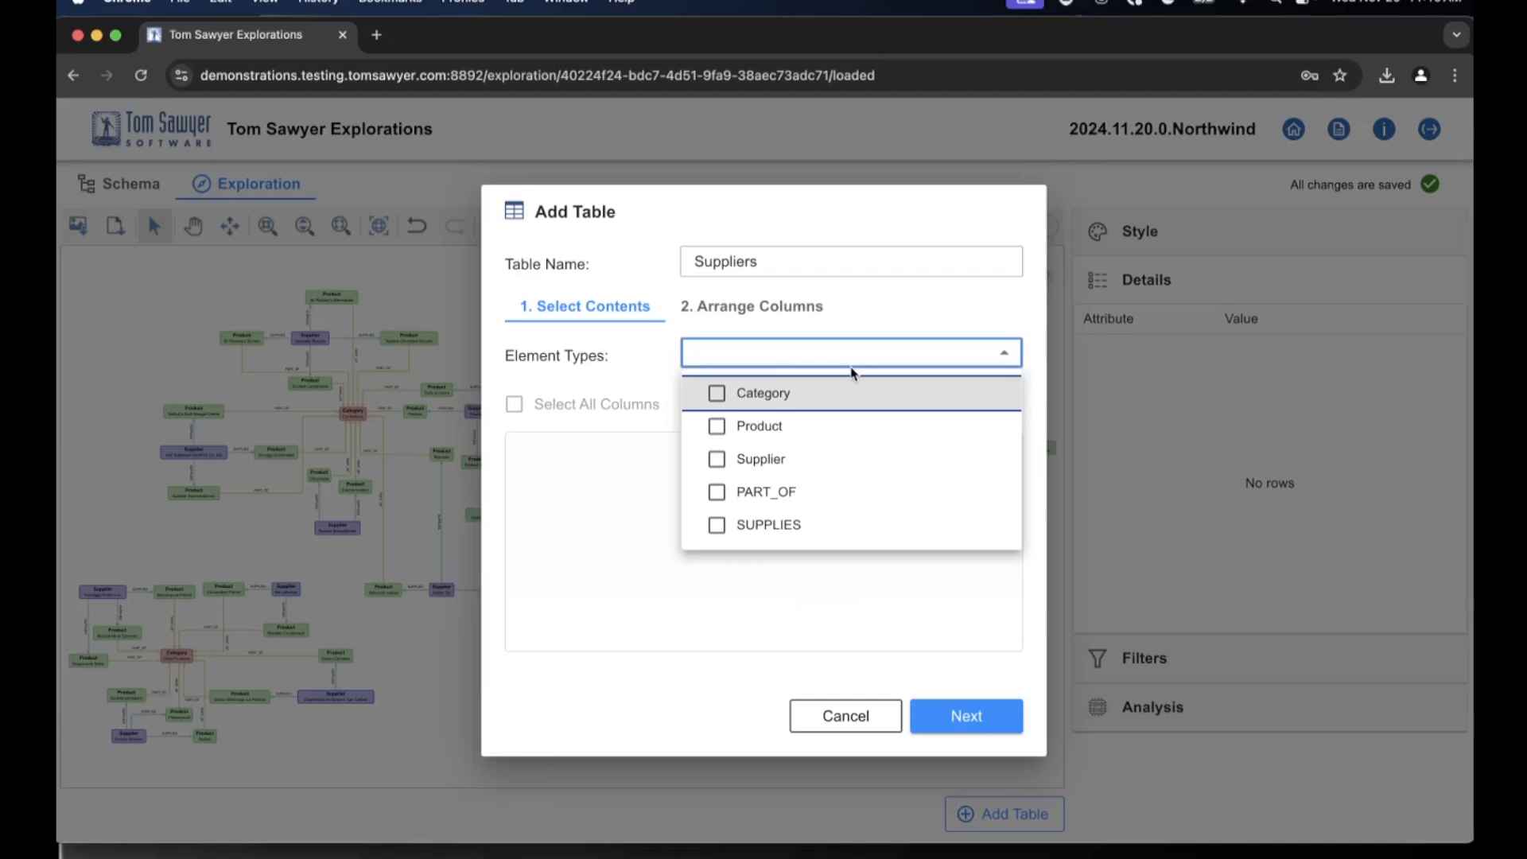
pyautogui.click(718, 459)
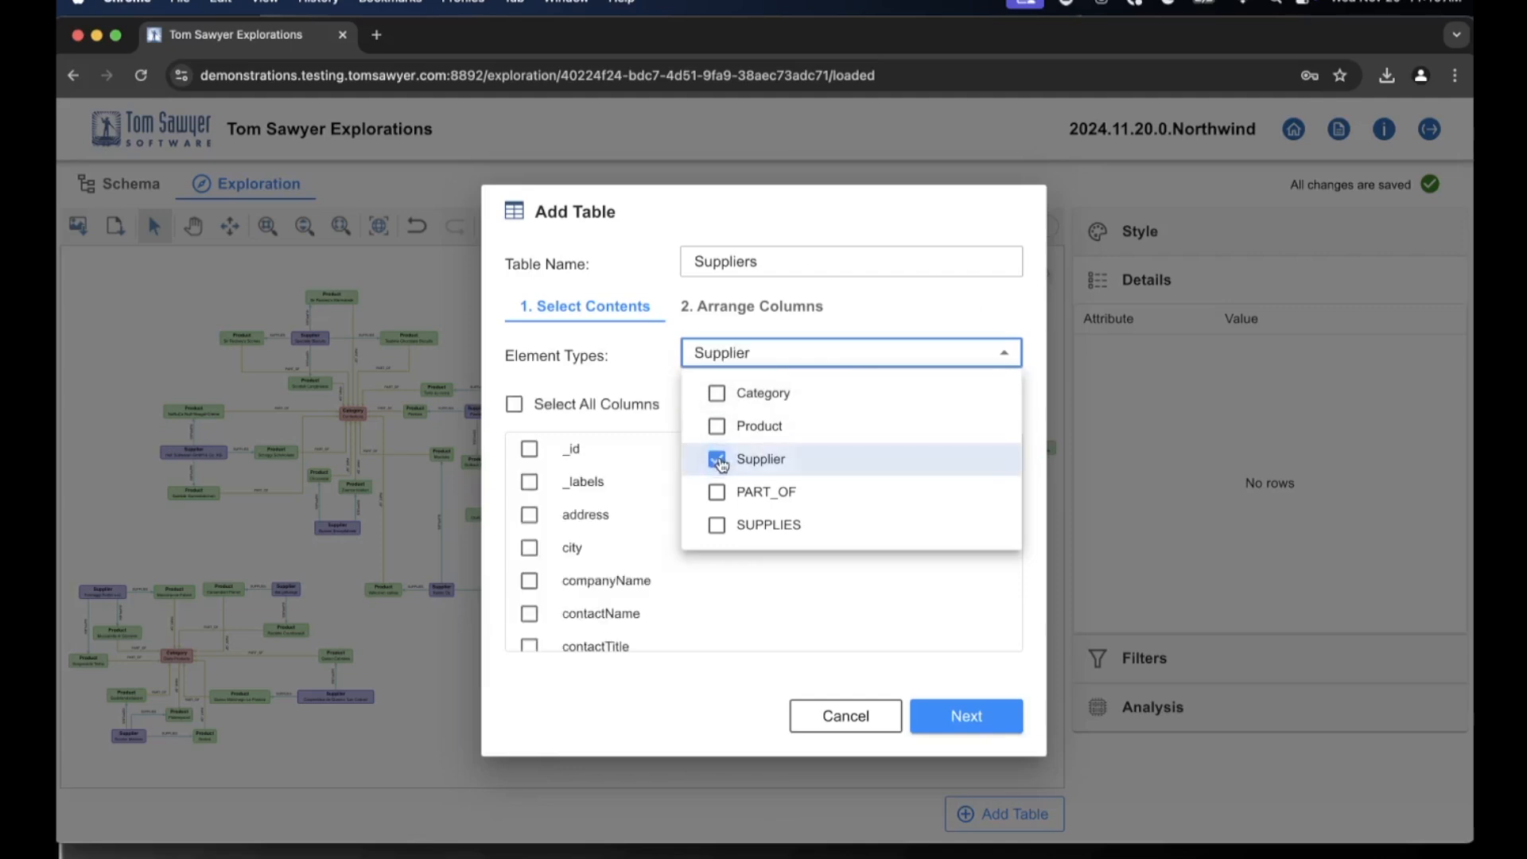
pyautogui.click(614, 538)
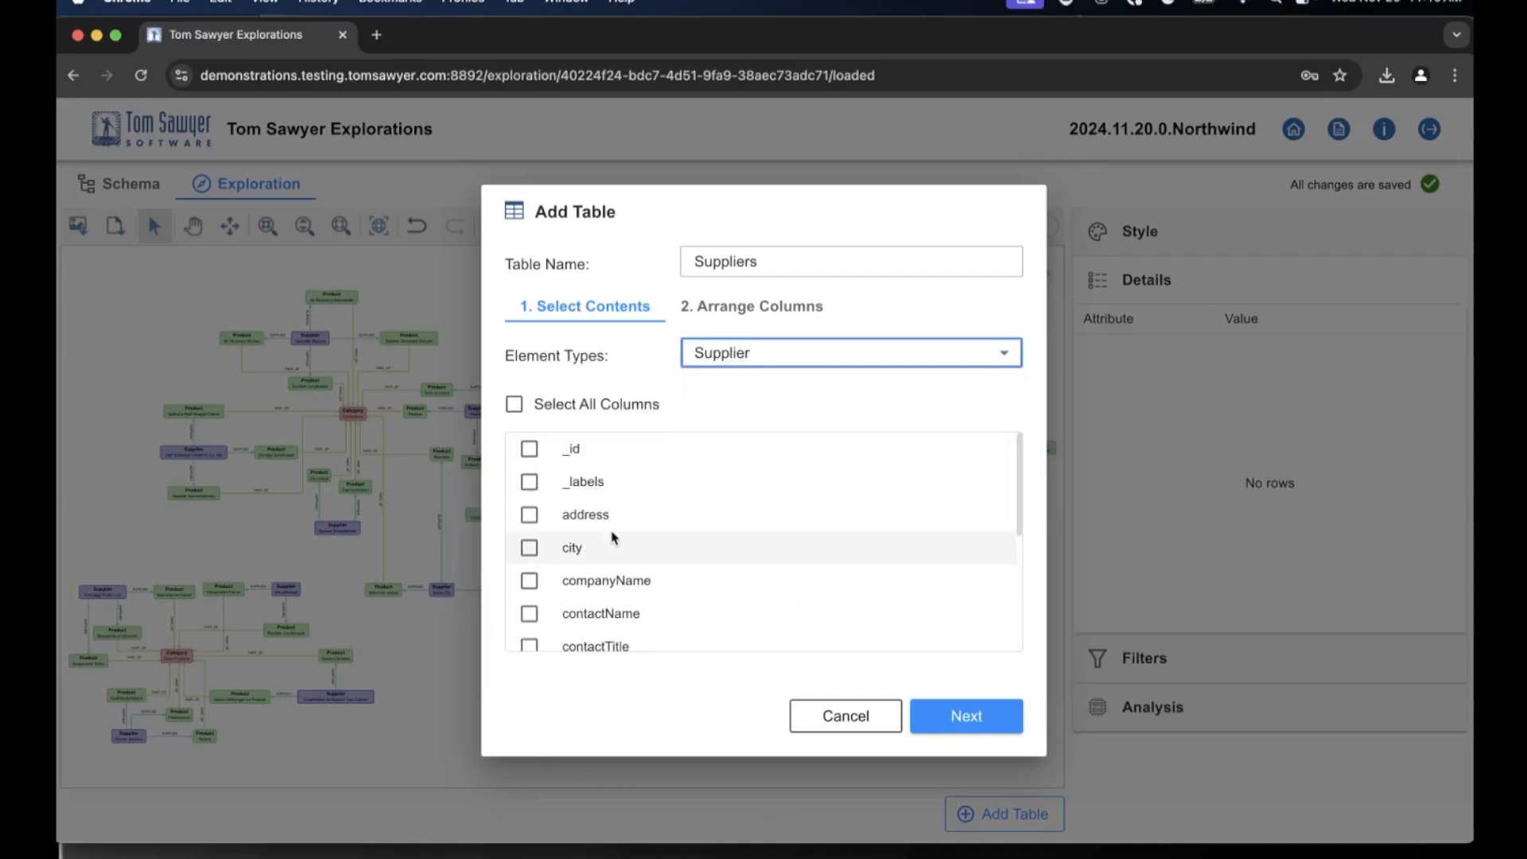
# - Include the address, companyName and region columns in the Suppliers table and proceed to arranging the columns
pyautogui.click(531, 517)
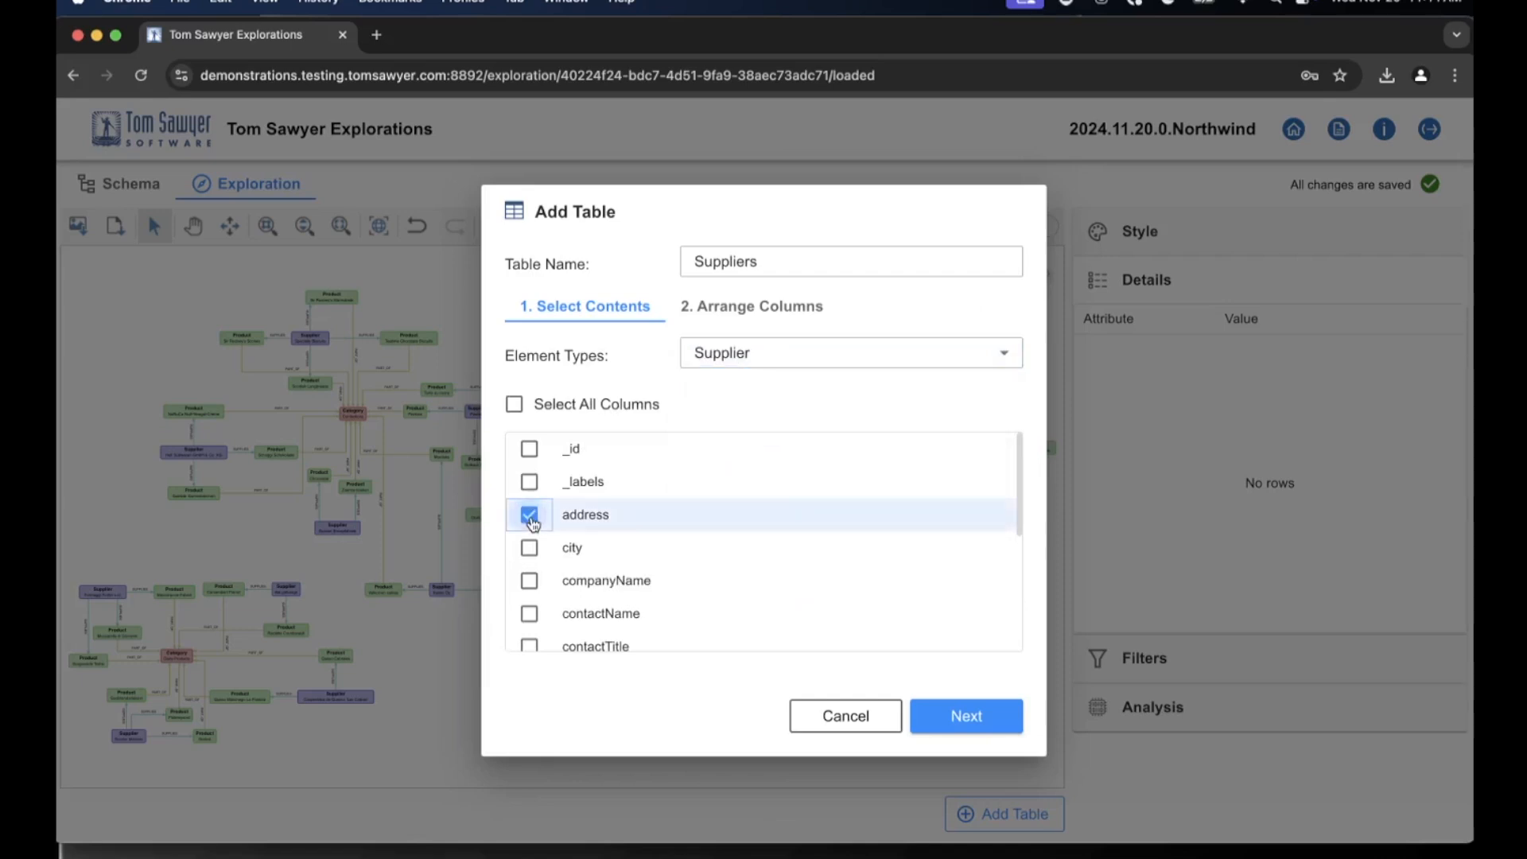
pyautogui.click(529, 583)
pyautogui.scroll(-5, 661, 607)
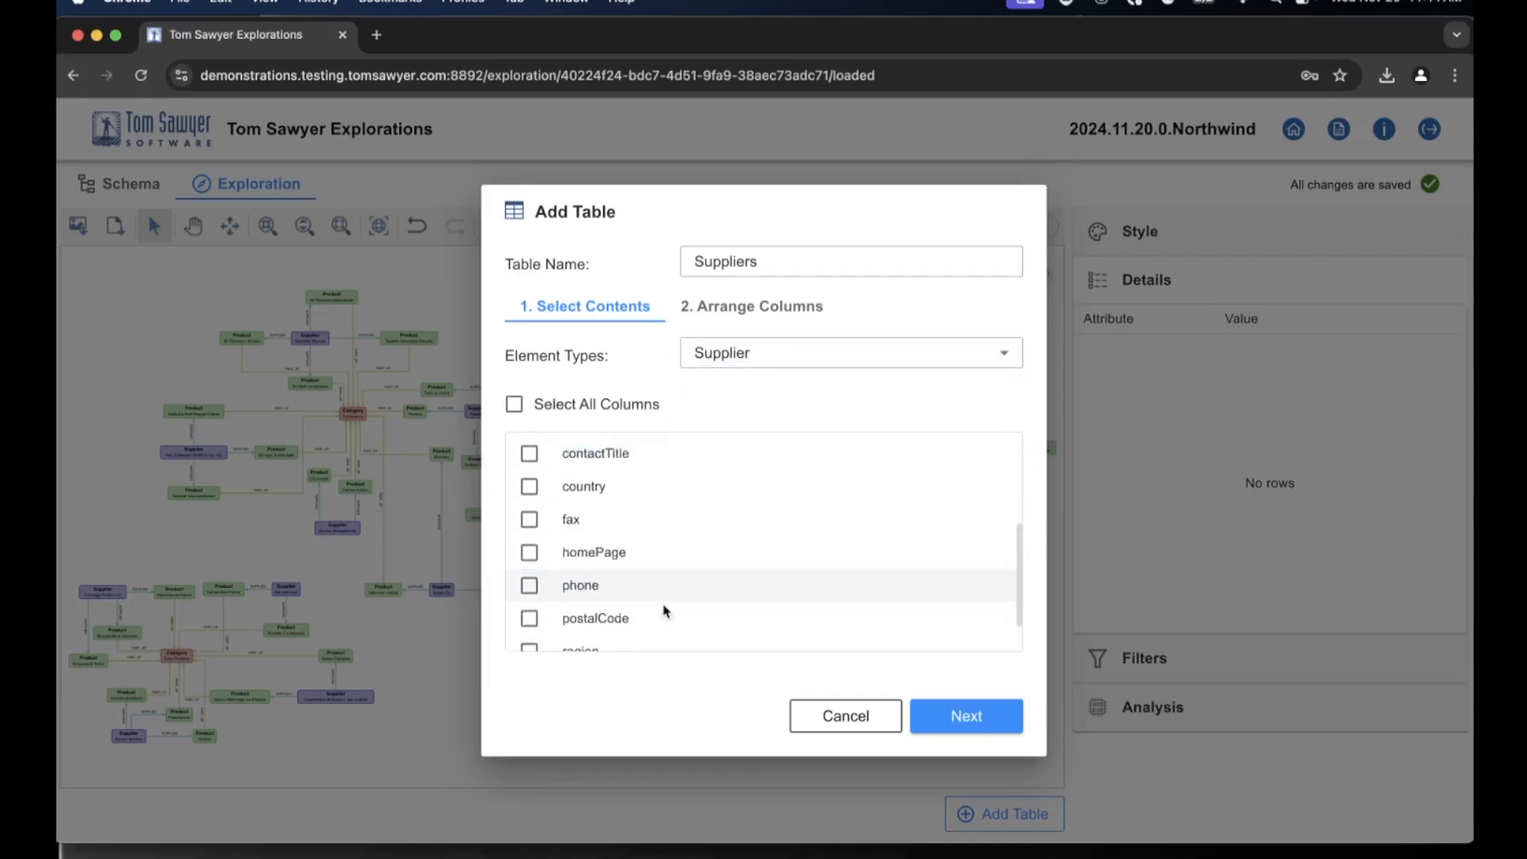
pyautogui.click(531, 605)
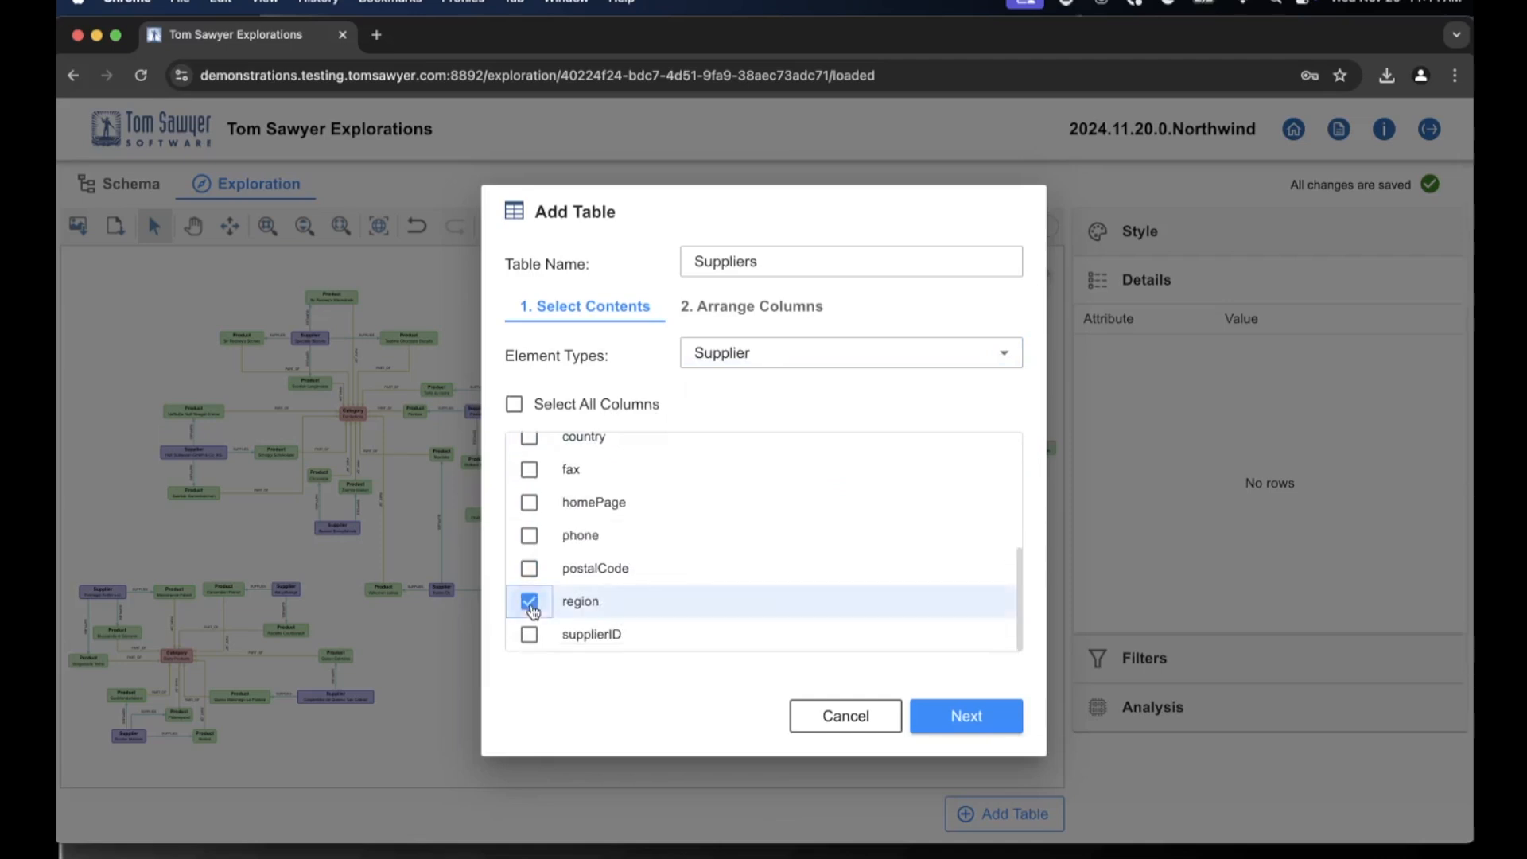
pyautogui.click(954, 724)
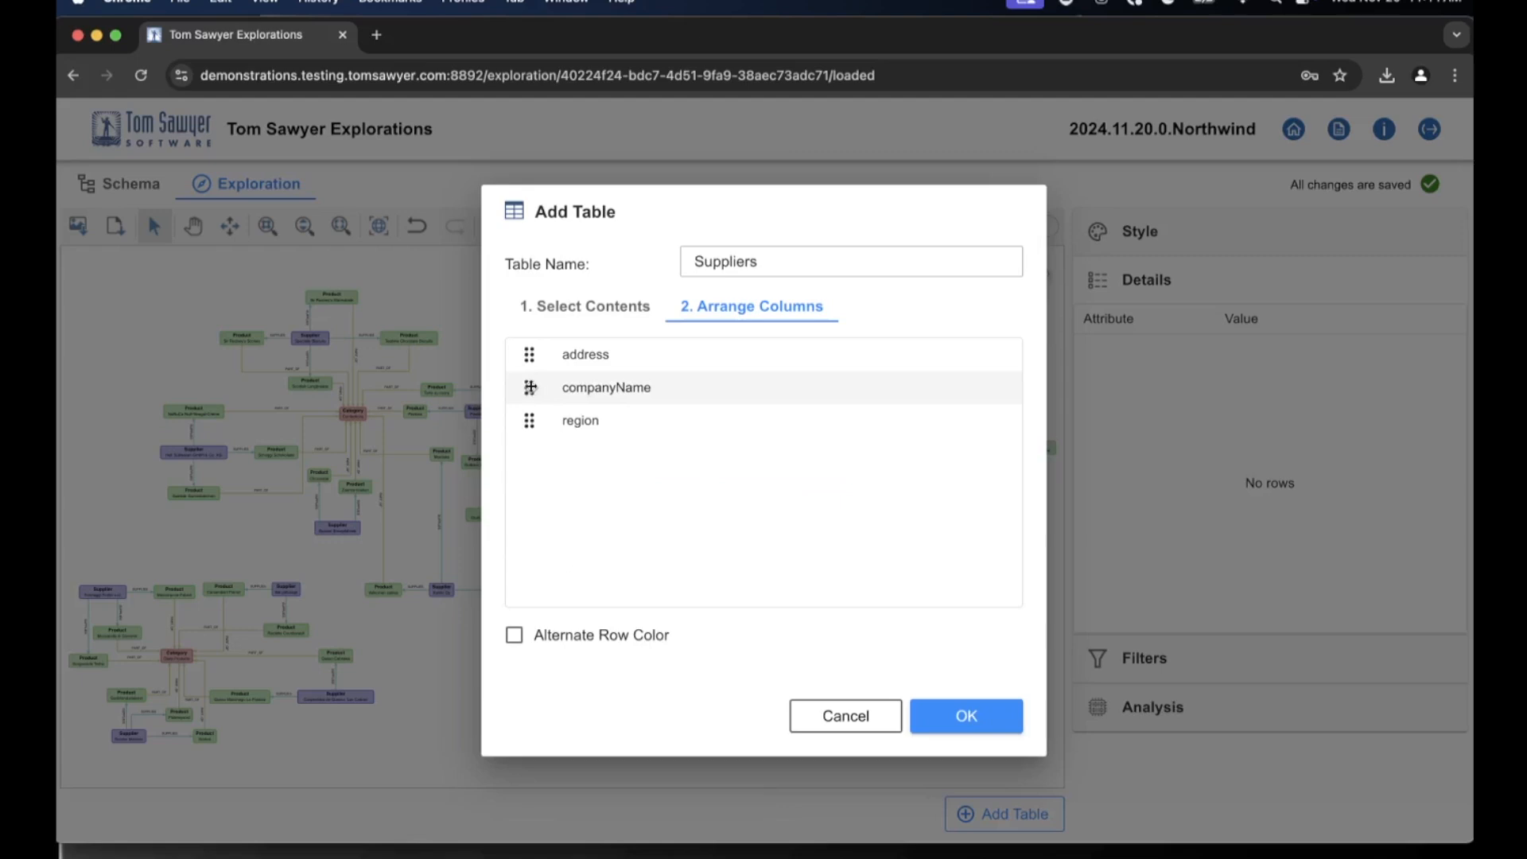
# - Place companyName ahead of address and create the Suppliers table with alternate row color
pyautogui.moveTo(529, 388); pyautogui.dragTo(533, 362)
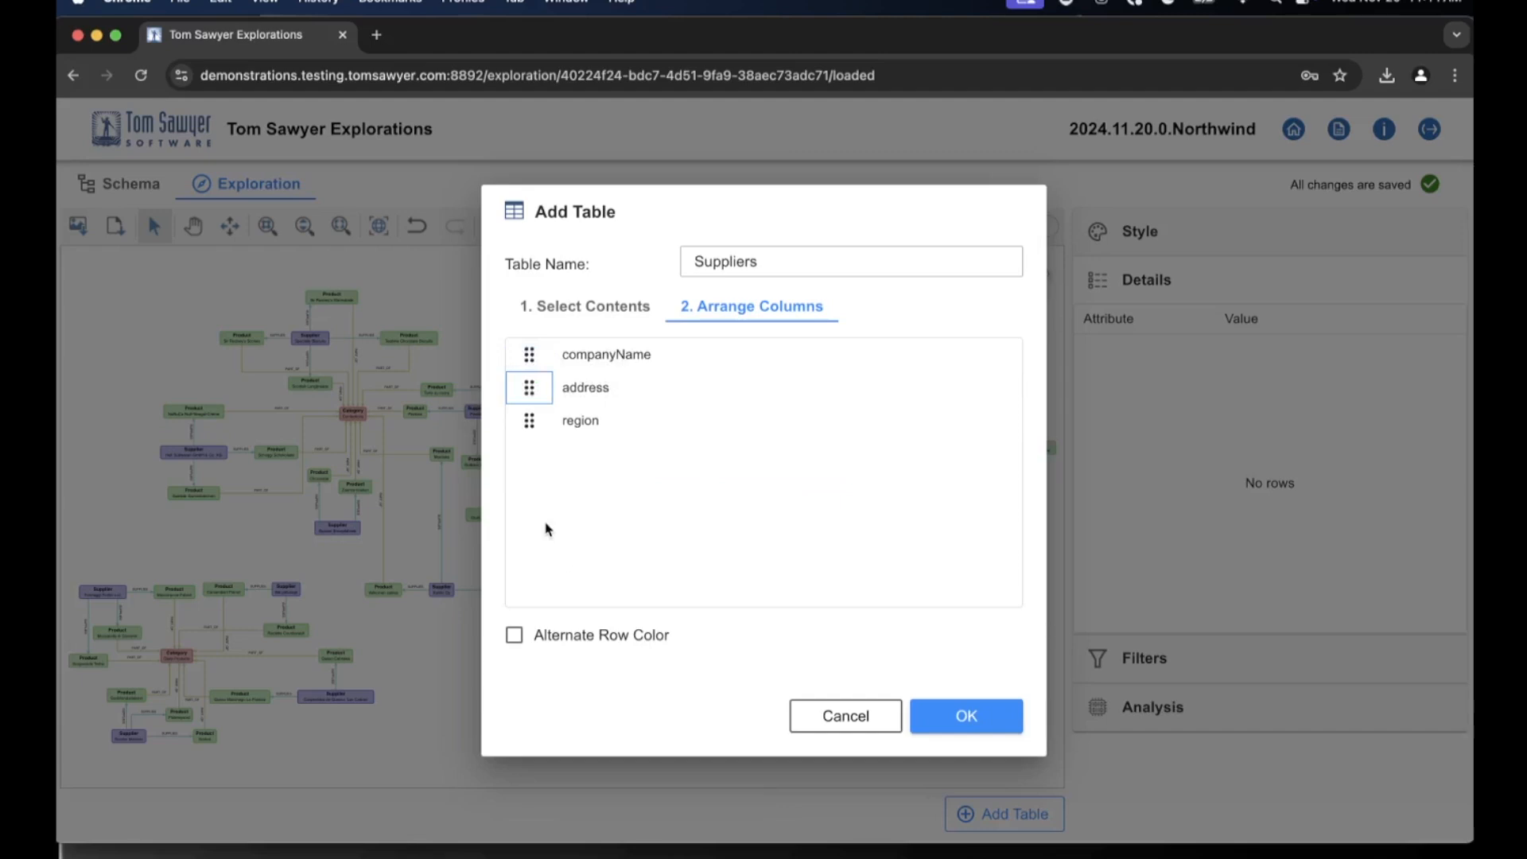
pyautogui.click(514, 637)
pyautogui.click(939, 718)
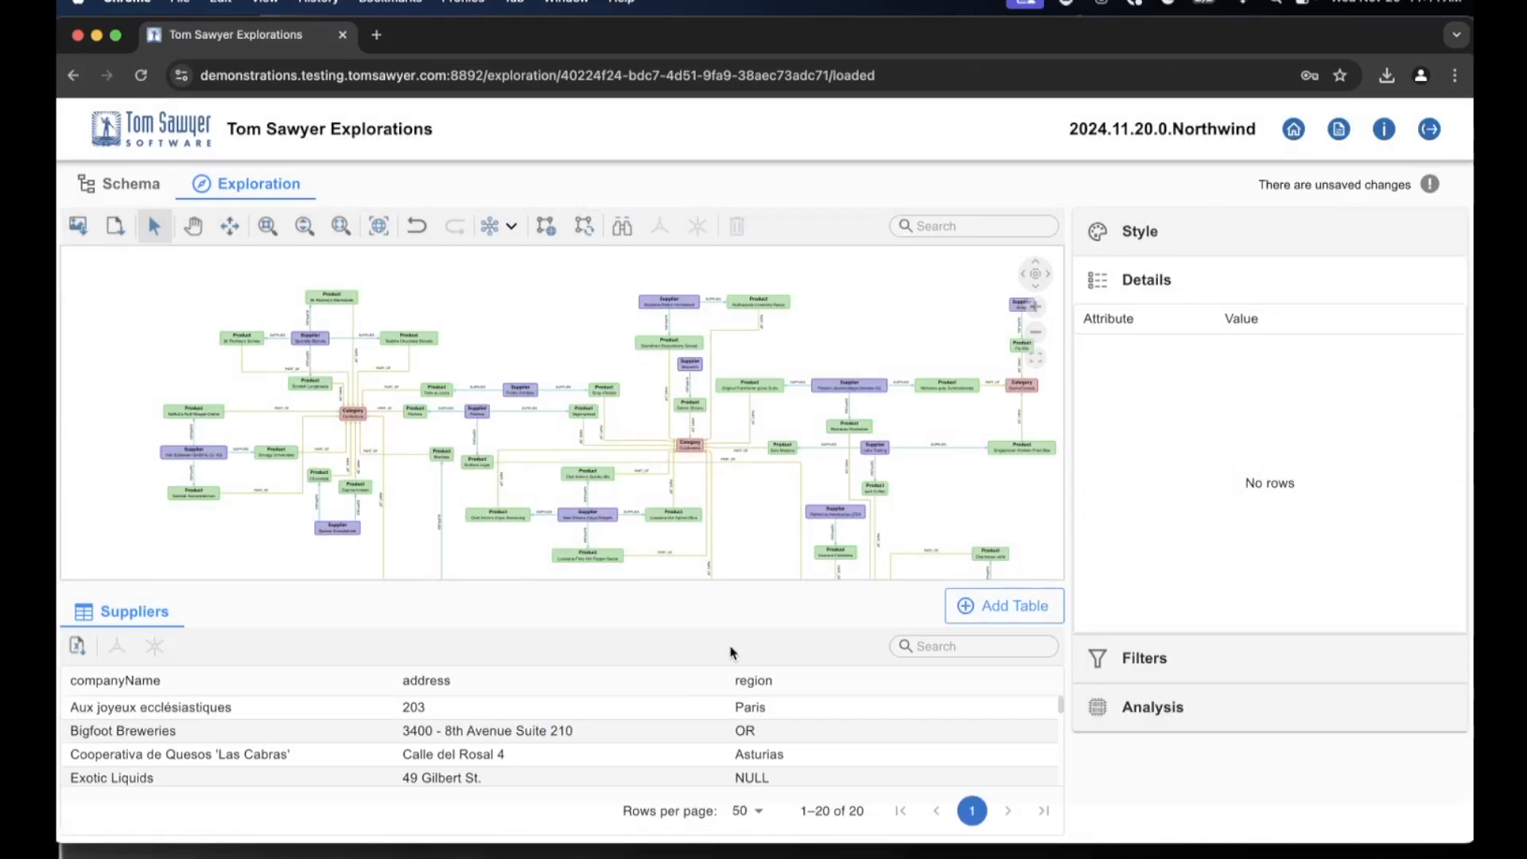
# - Start another table named Products with Product as its element type
pyautogui.click(1038, 614)
pyautogui.click(850, 260)
pyautogui.write('Products')
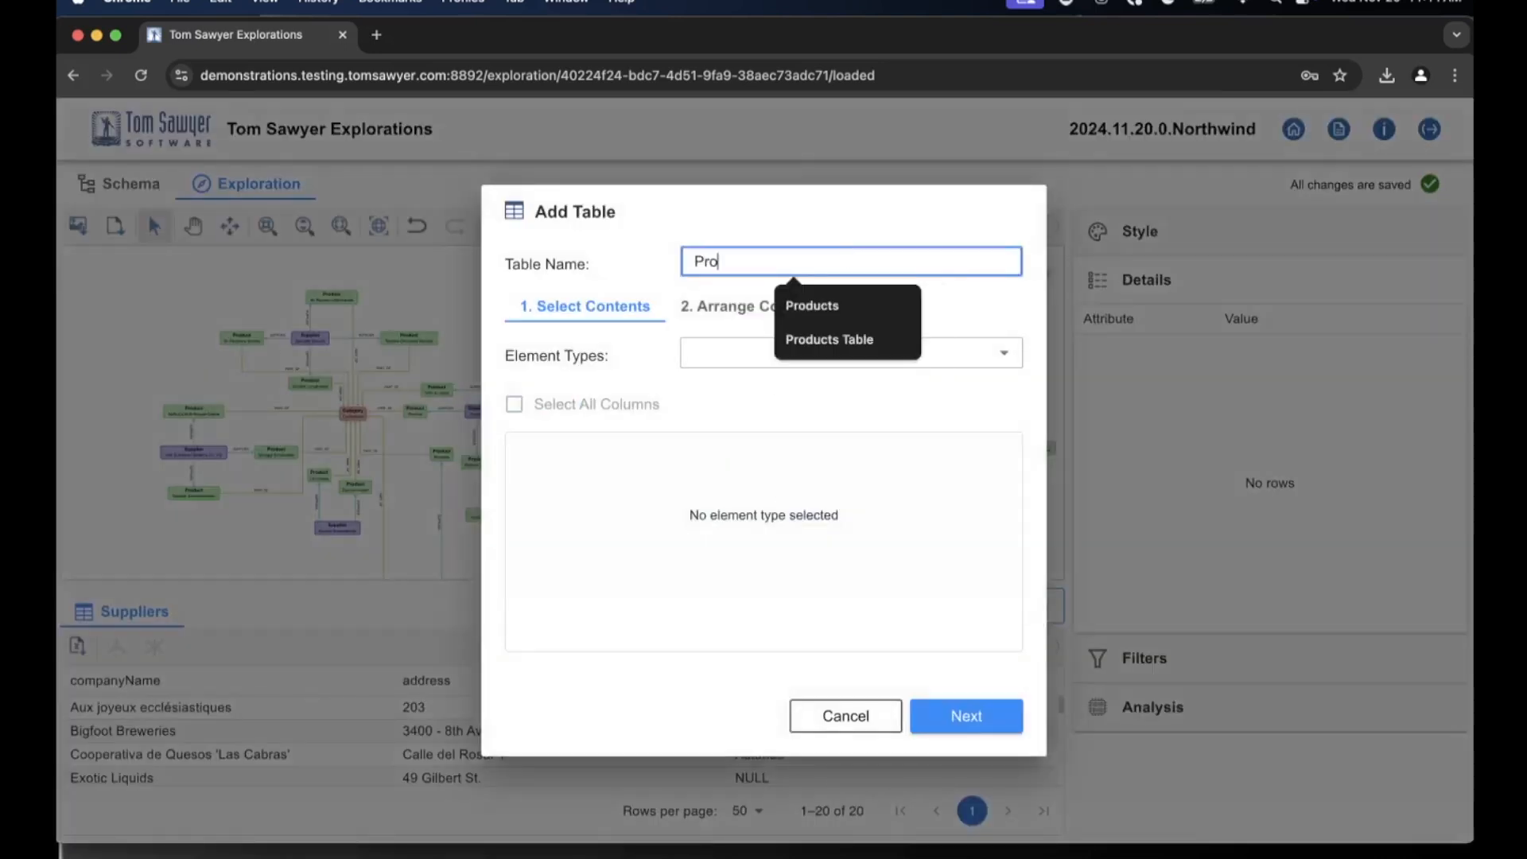
pyautogui.click(759, 350)
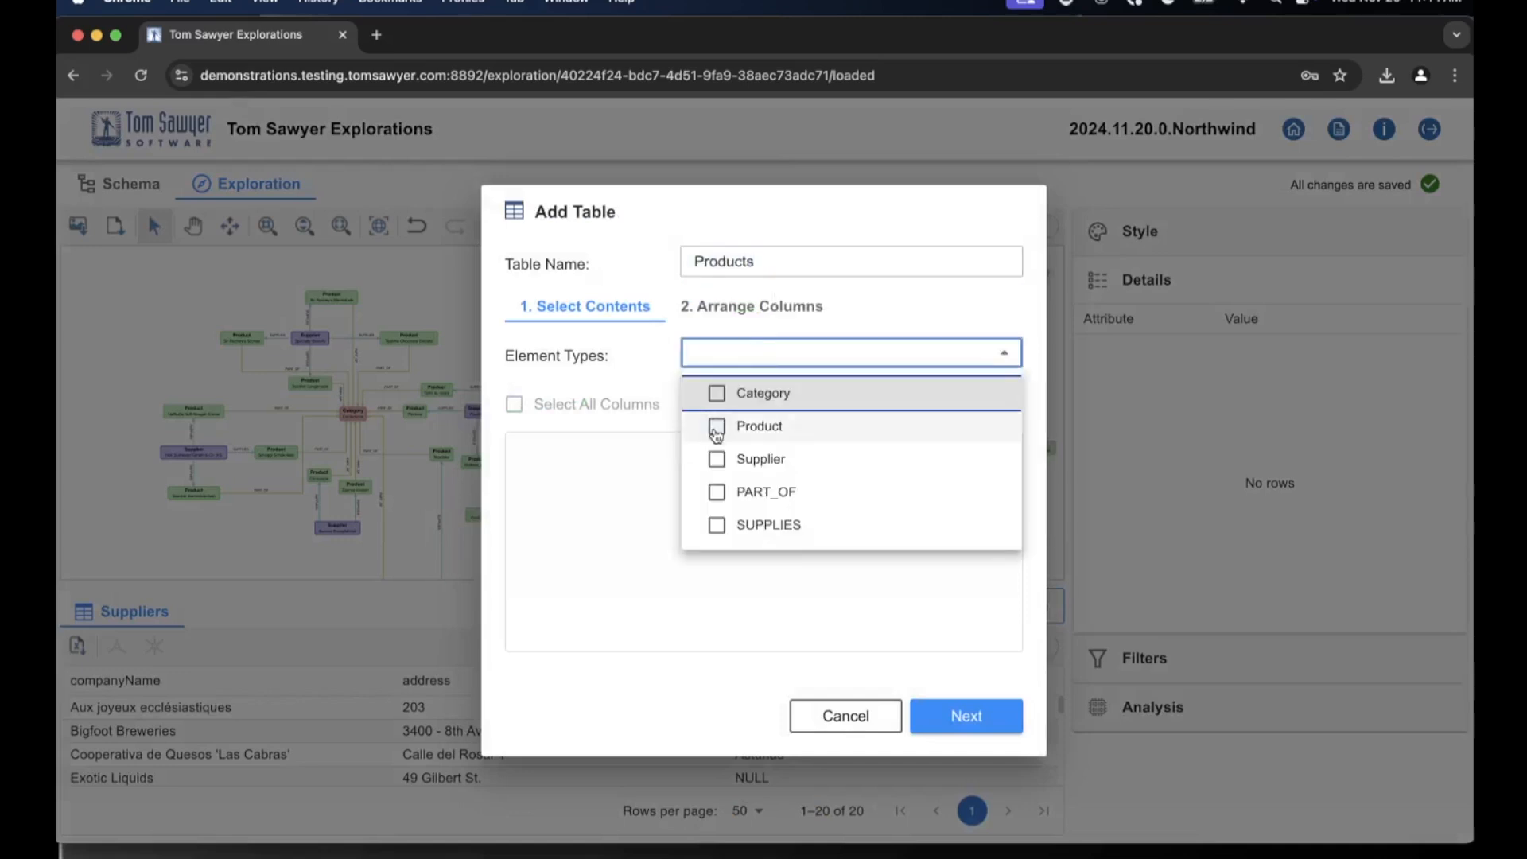
pyautogui.click(717, 431)
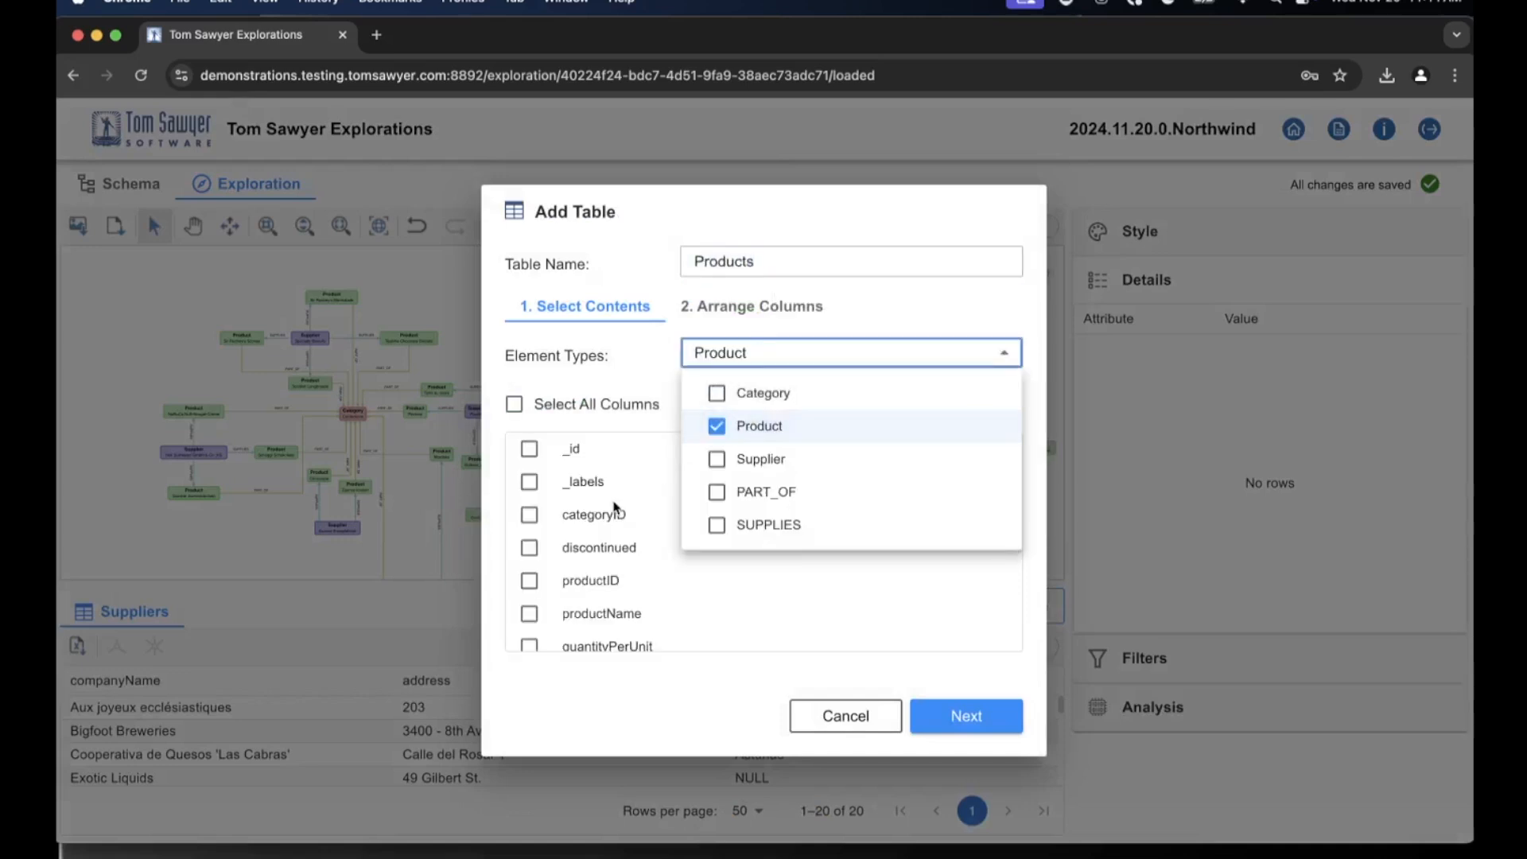
# - Include the productName, quantityPerUnit, unitsInStock and unitsOnOrder columns in the Products table and proceed to arranging the columns
pyautogui.click(528, 614)
pyautogui.click(527, 615)
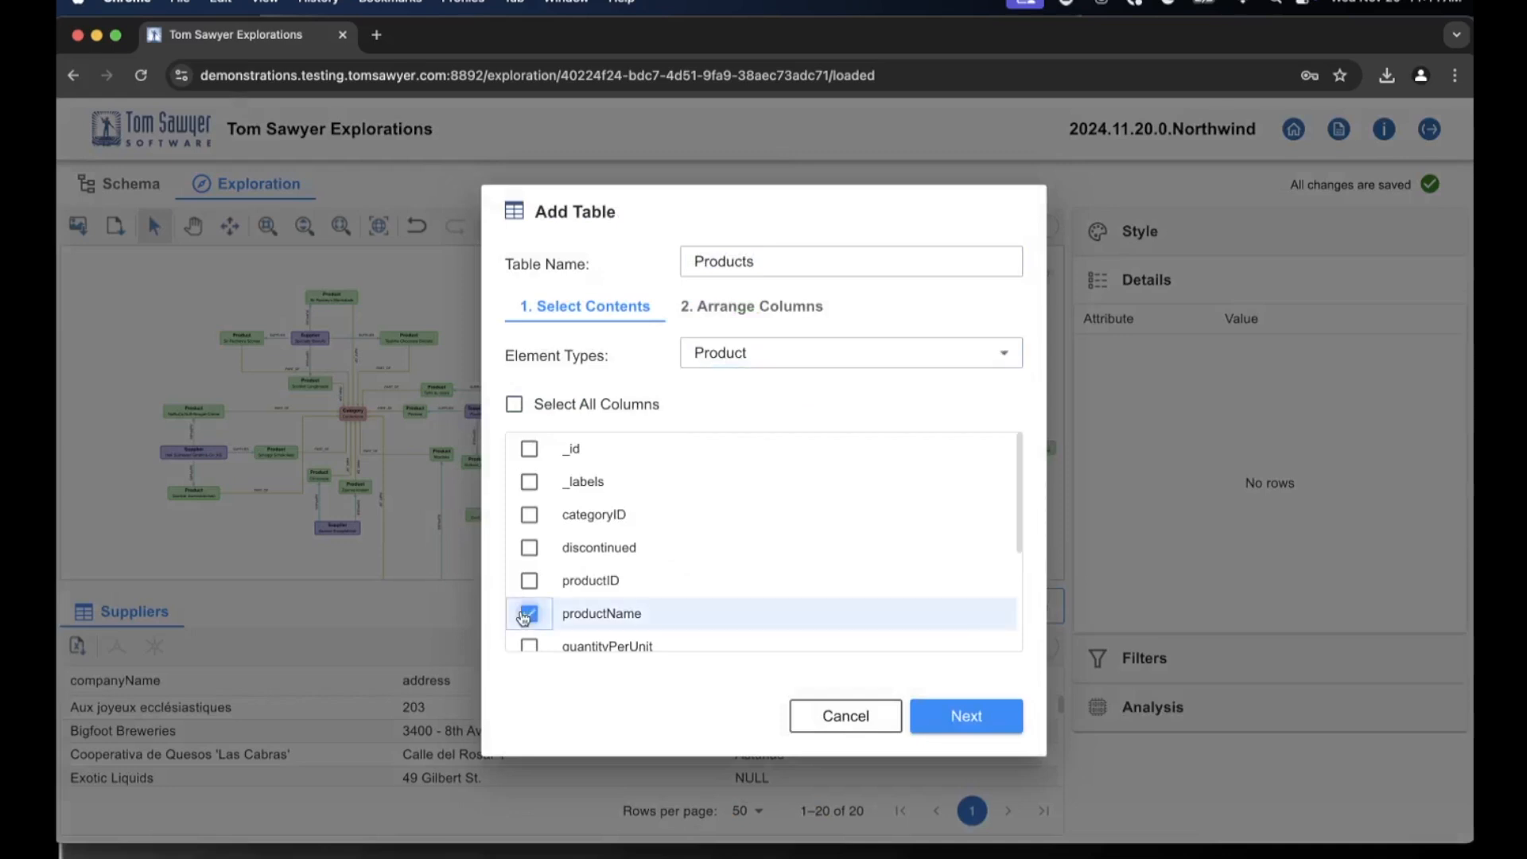
pyautogui.scroll(-3, 524, 617)
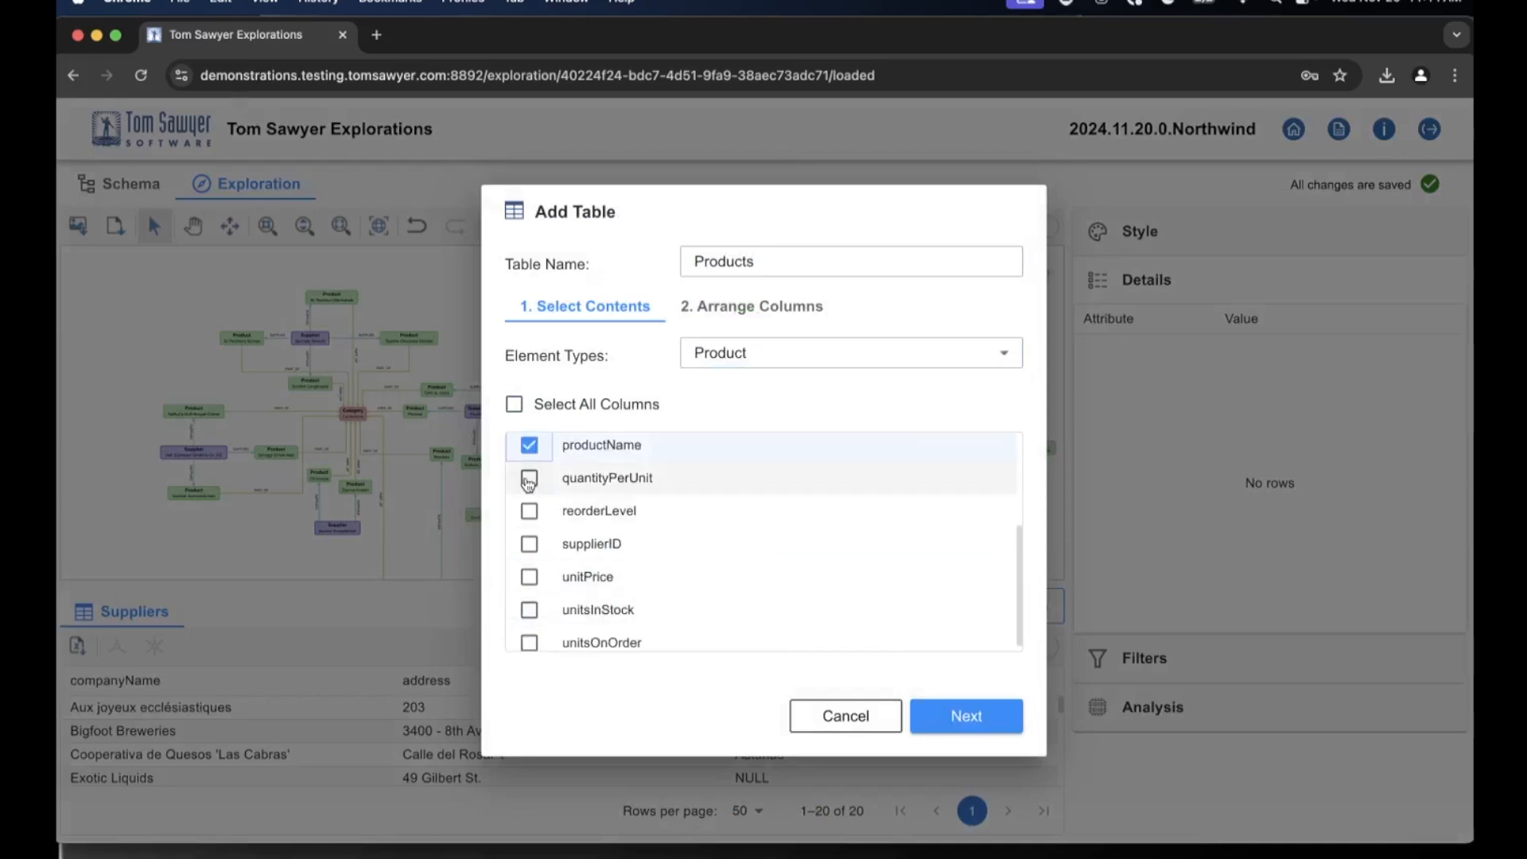
pyautogui.click(528, 480)
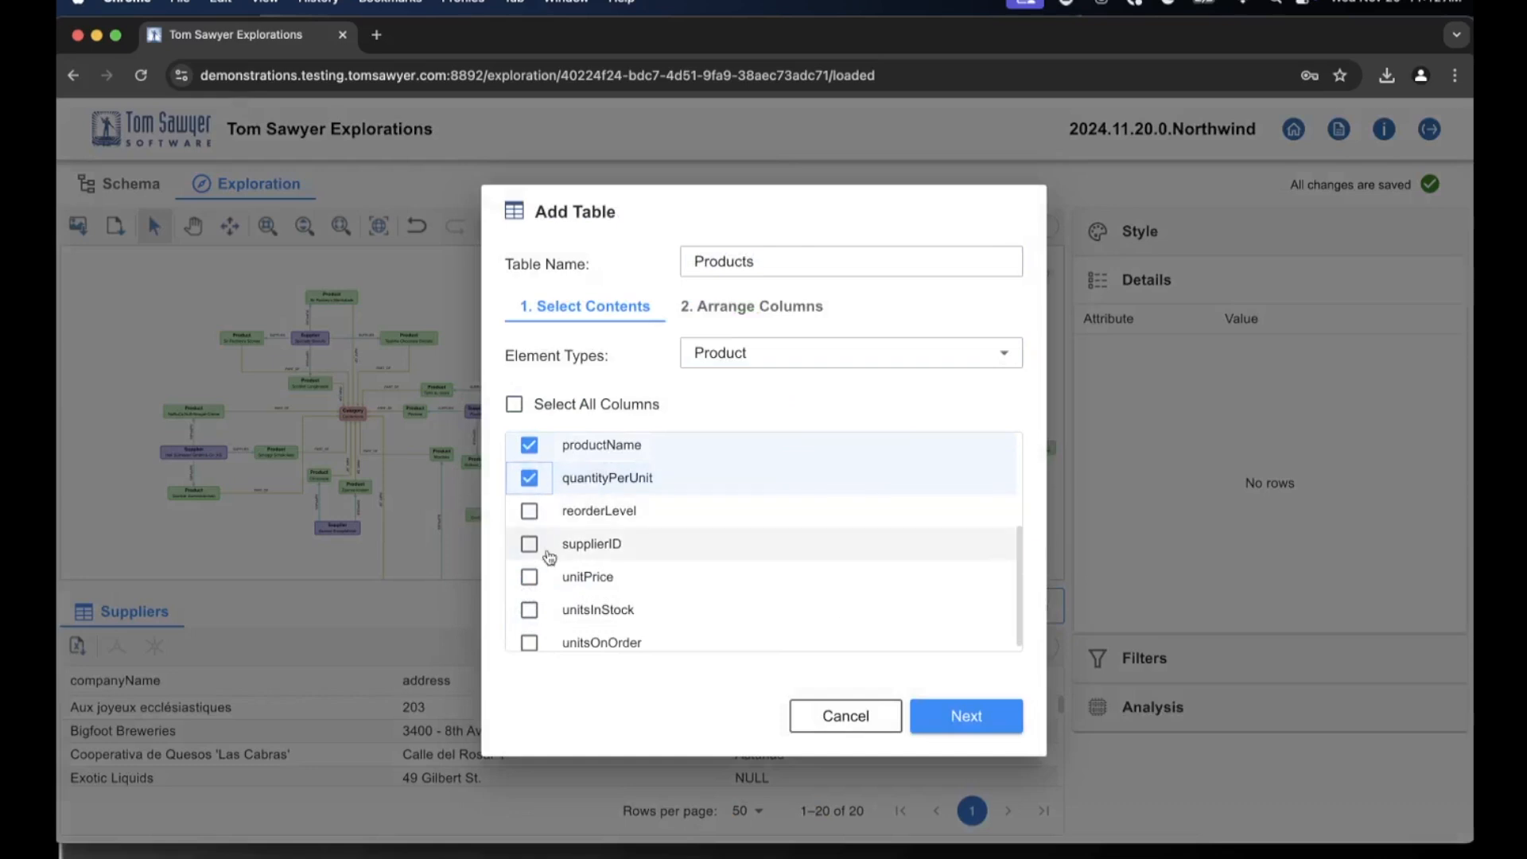
pyautogui.scroll(-1, 545, 573)
pyautogui.click(528, 601)
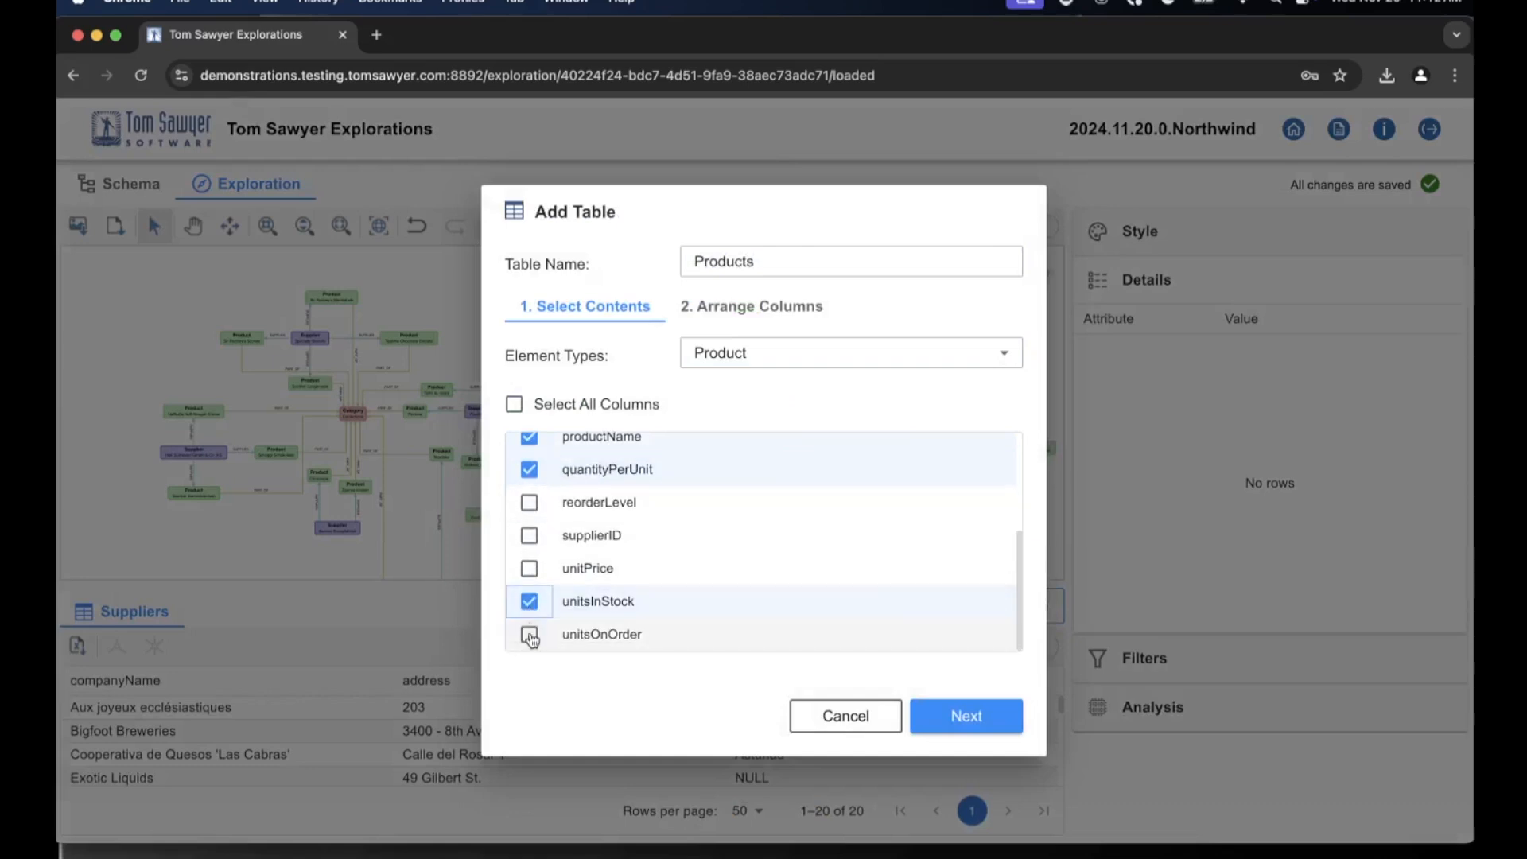
pyautogui.click(530, 637)
pyautogui.click(943, 721)
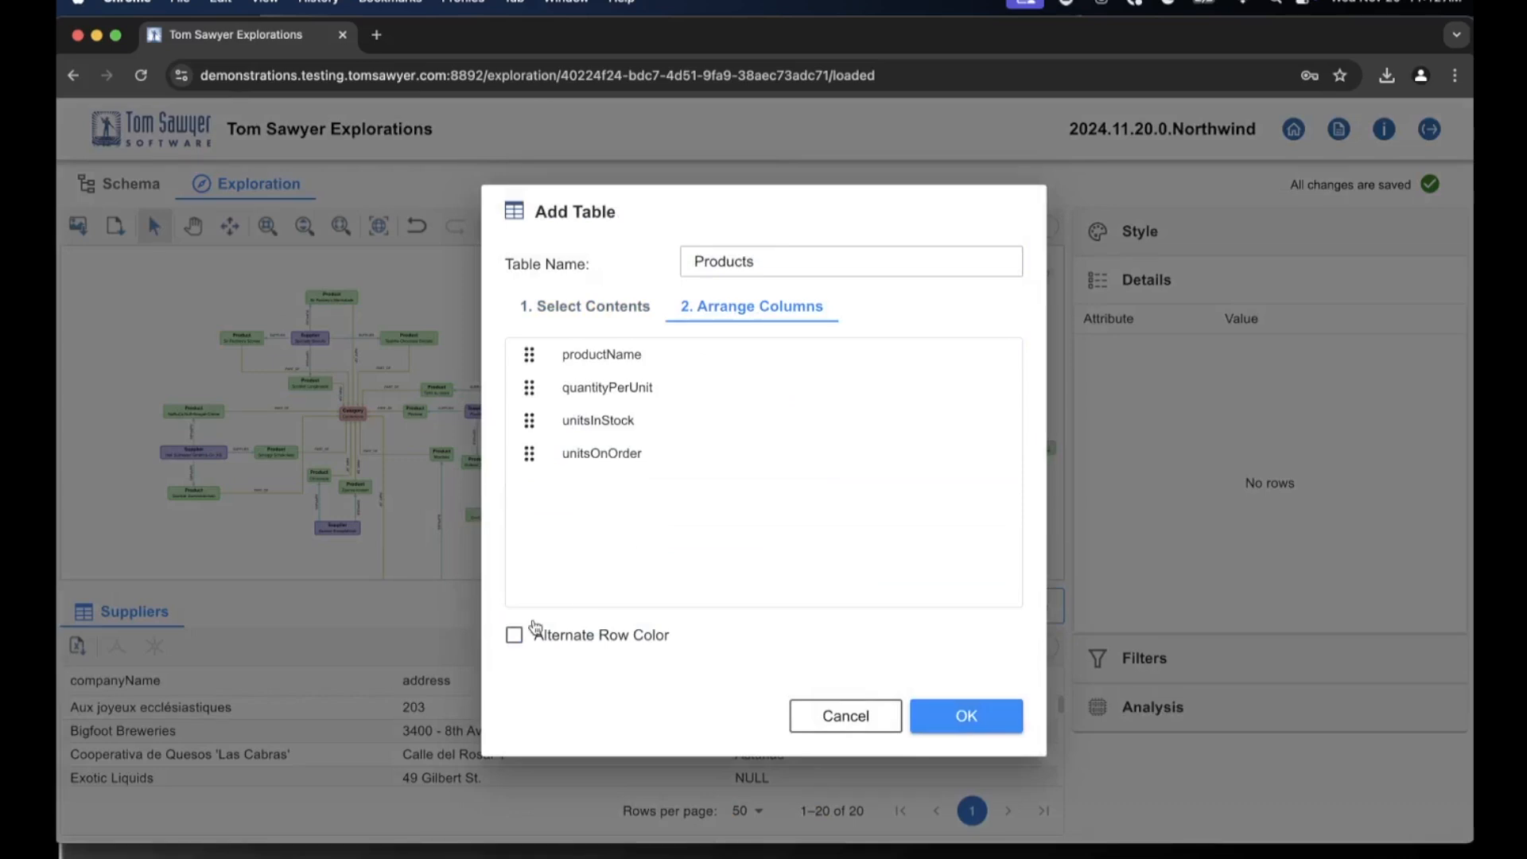
# - Create the Products table with alternate row color, and view the Suppliers table before returning to Products
pyautogui.click(515, 638)
pyautogui.click(967, 716)
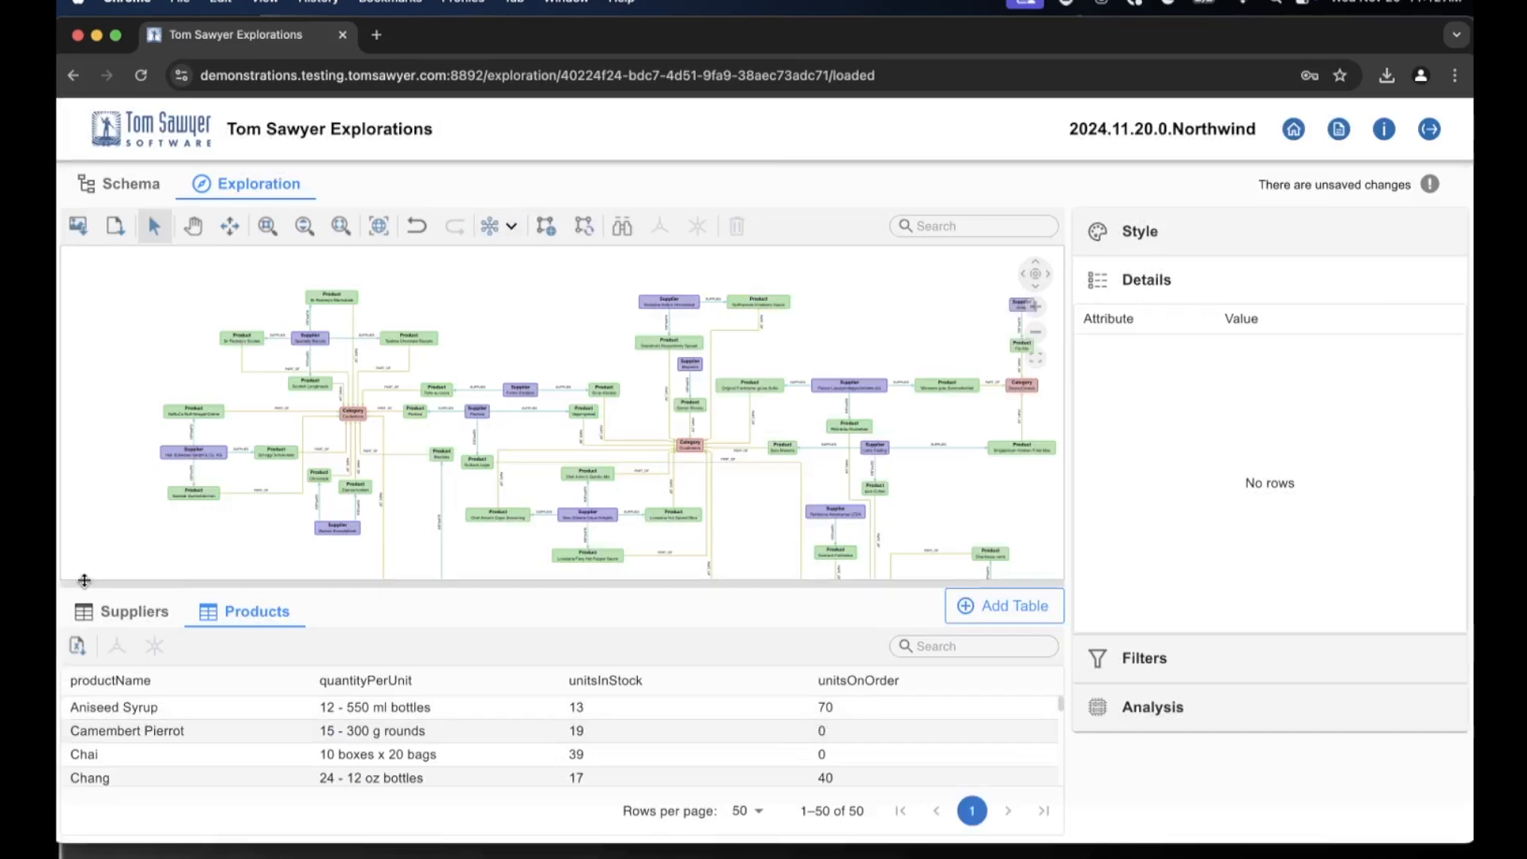
pyautogui.click(131, 614)
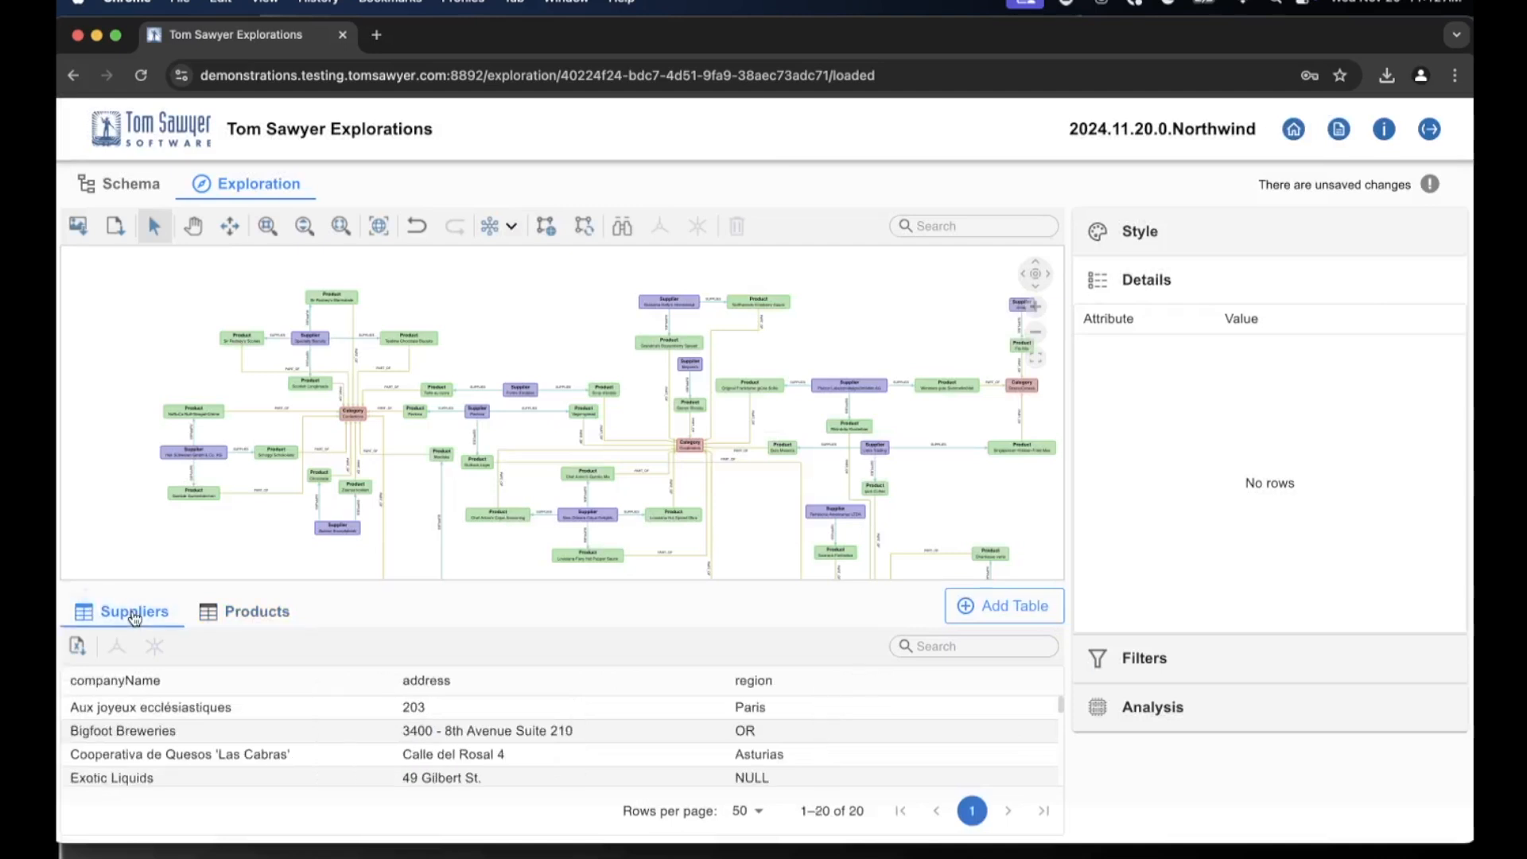
pyautogui.click(238, 614)
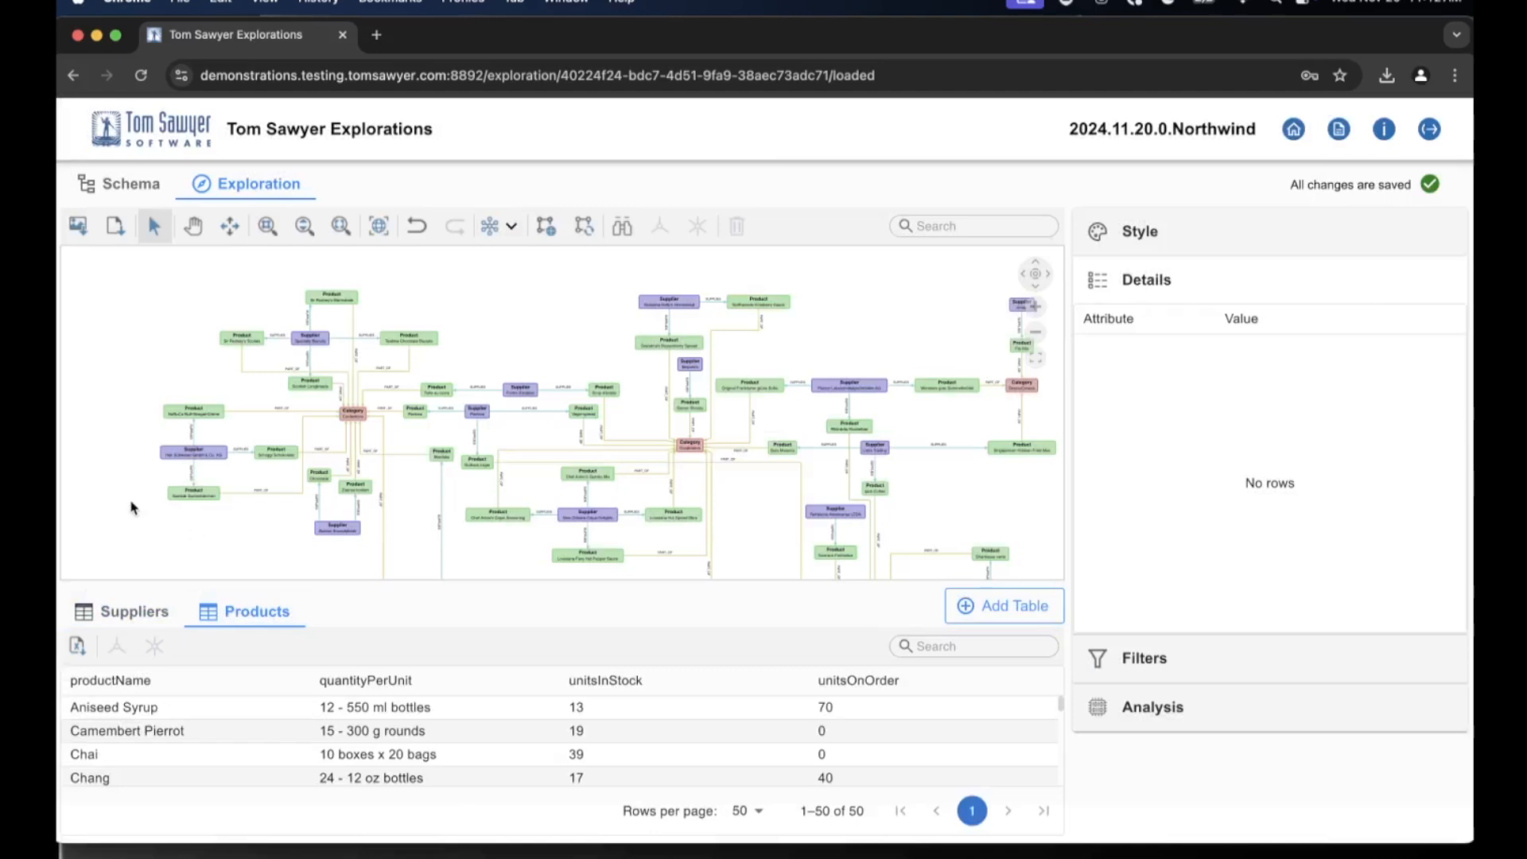
# - Locate Camembert Pierrot and Filo Mix from the Products table, and locate the Wimmers gute Semmelknödel graph node in the table
pyautogui.click(198, 737)
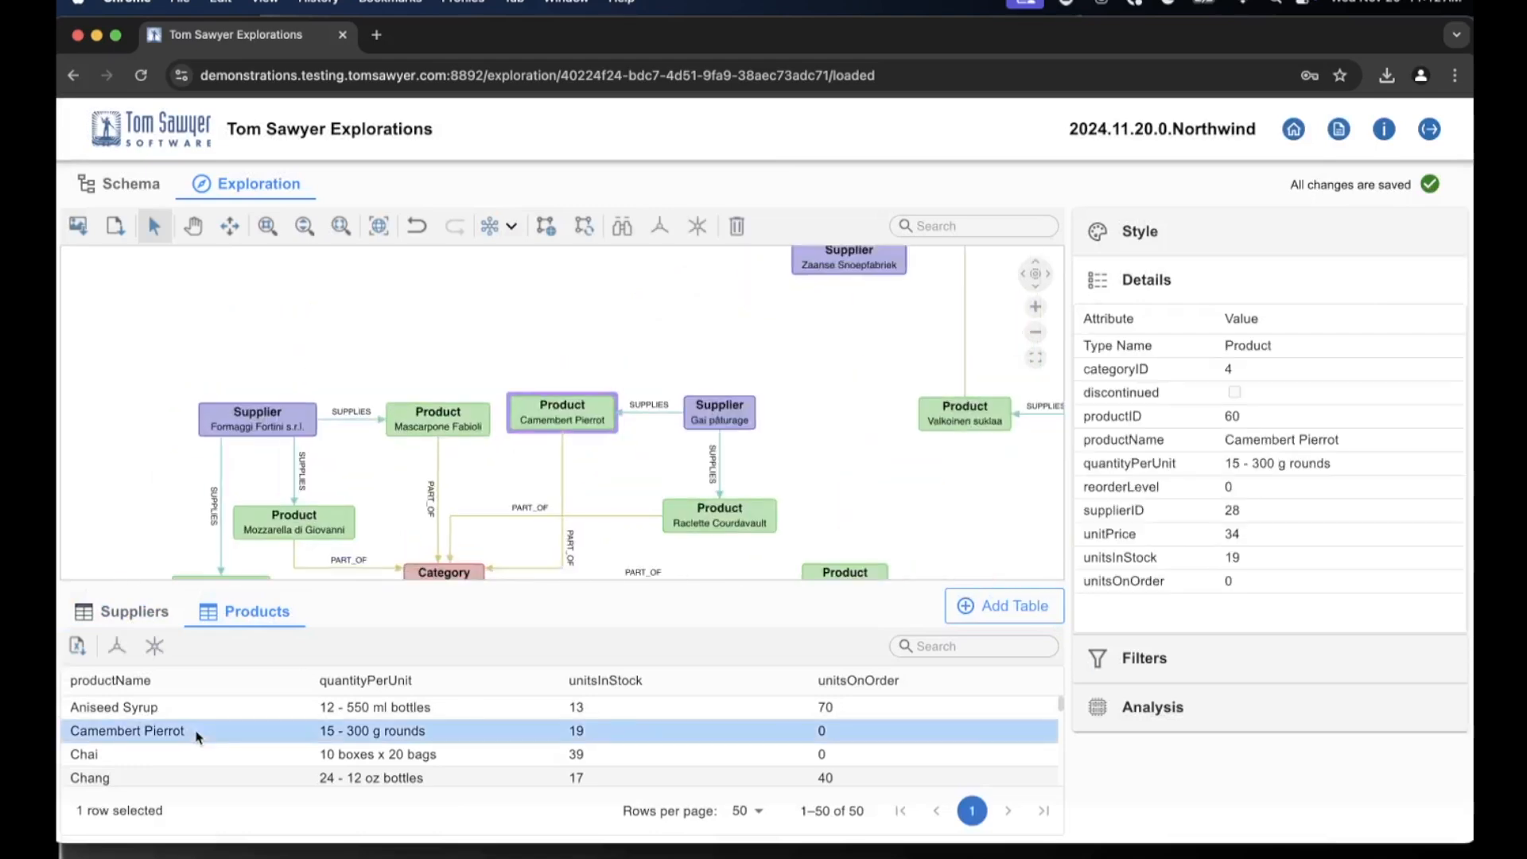
pyautogui.scroll(-3, 197, 736)
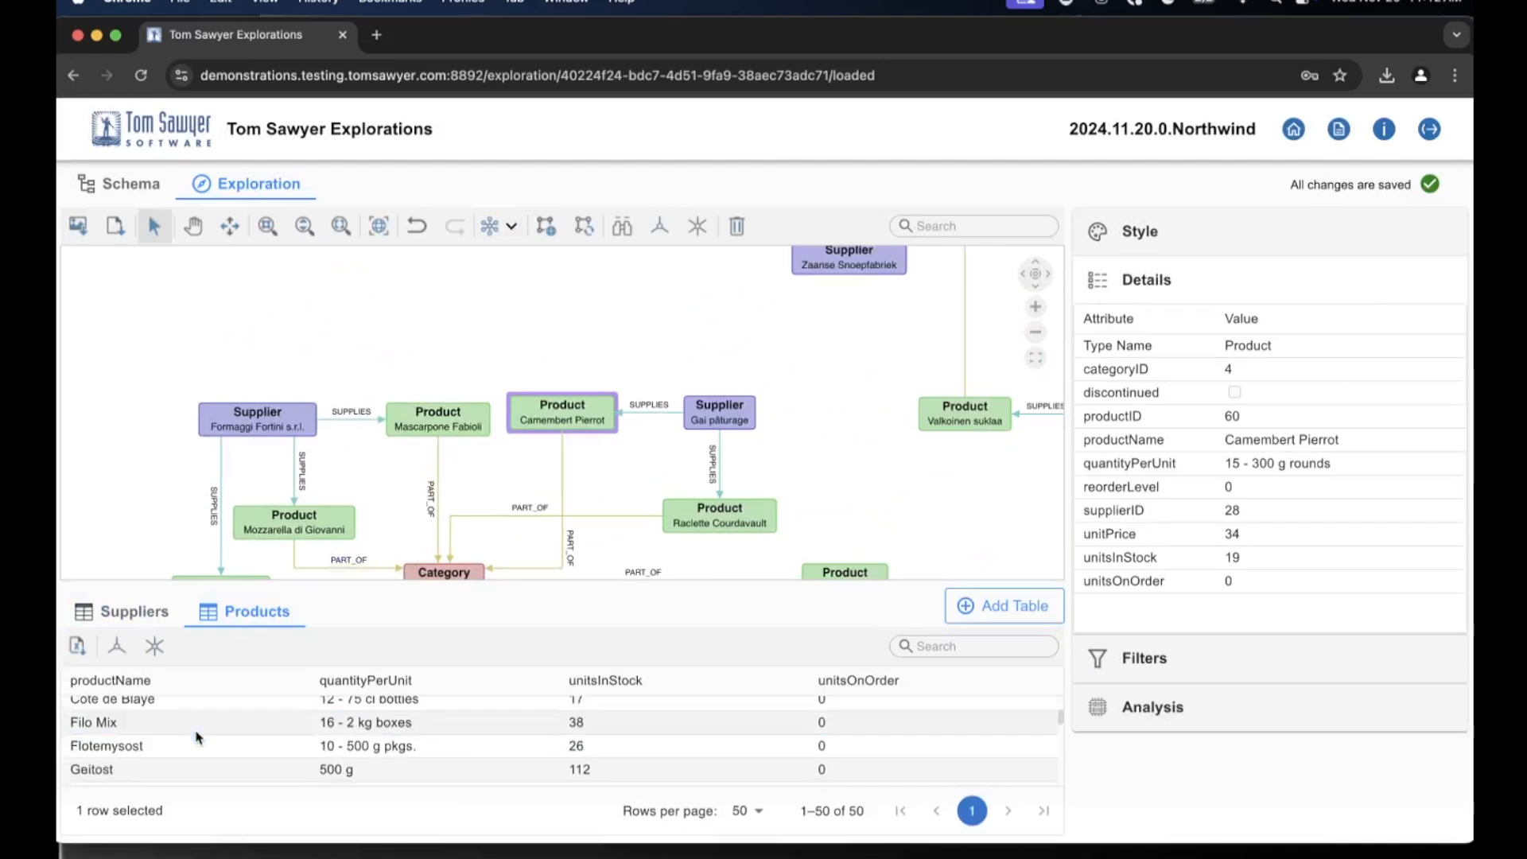
pyautogui.click(163, 725)
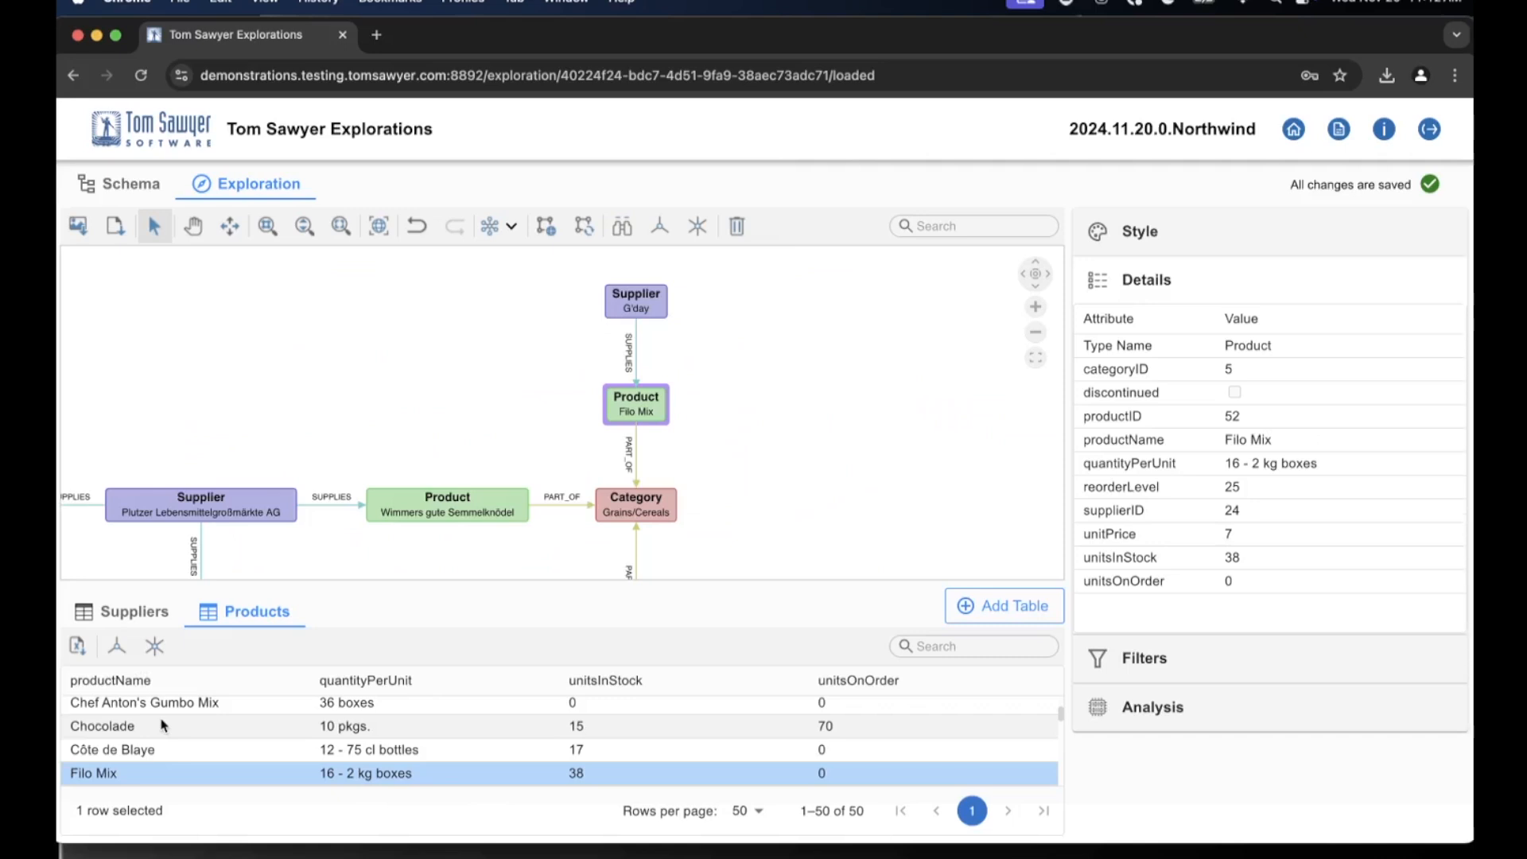
pyautogui.click(311, 414)
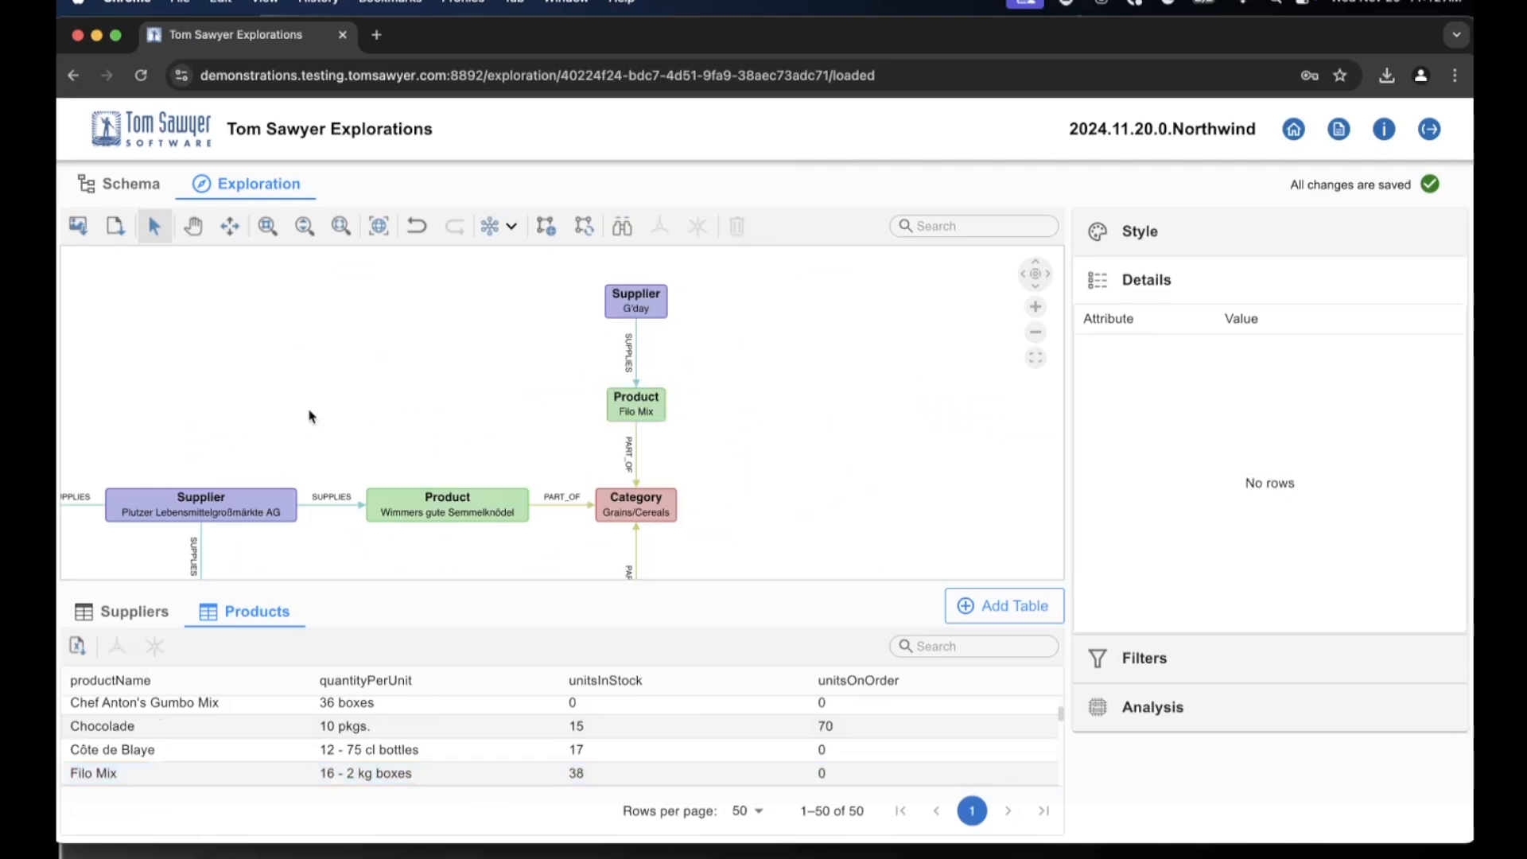
pyautogui.click(496, 509)
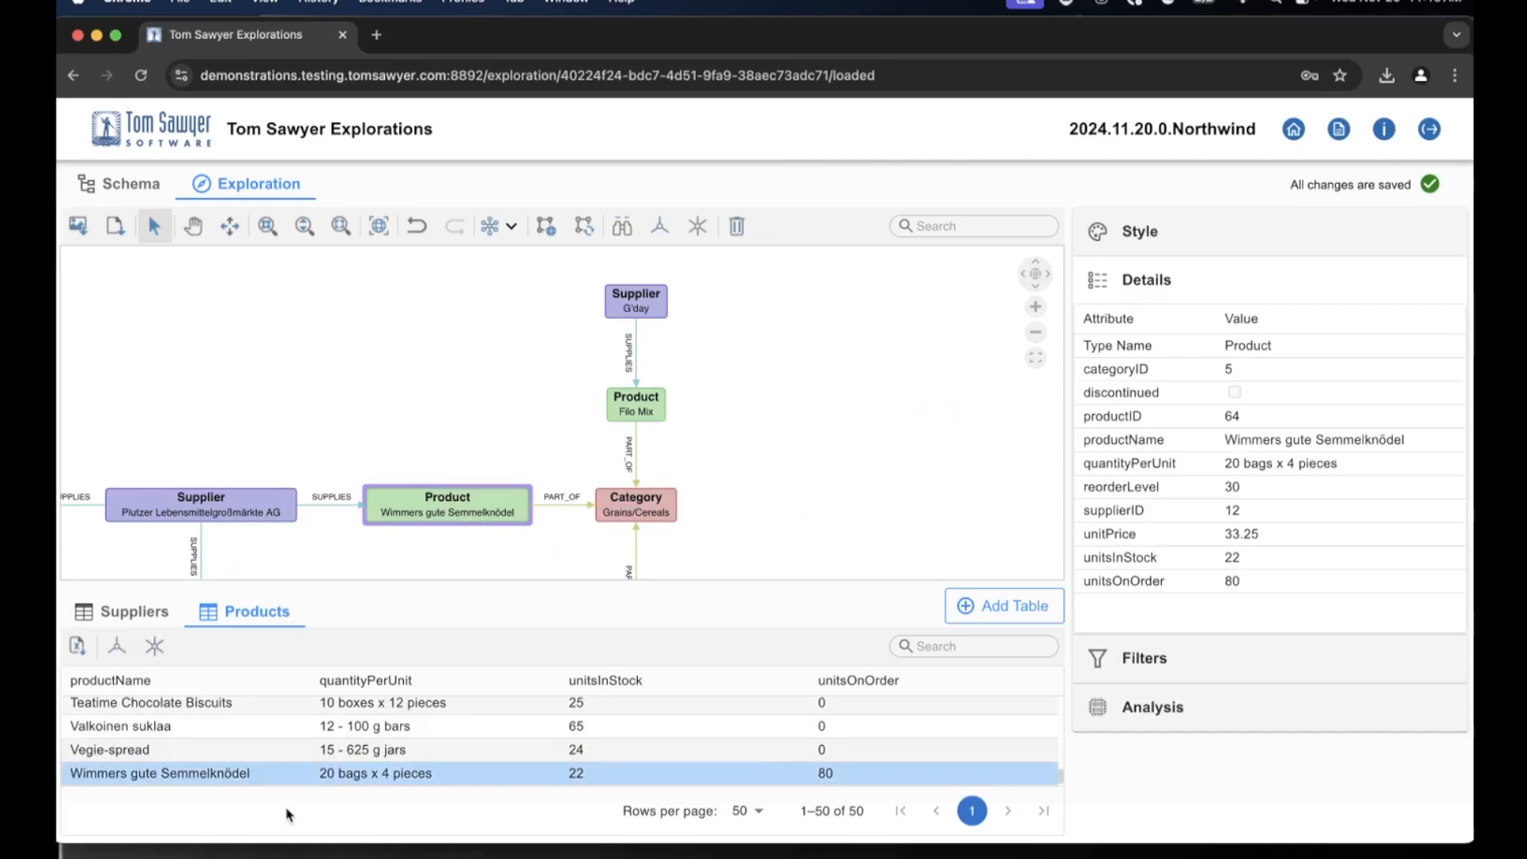
# - Search the Products table for "chocolate" and select the Teatime Chocolate Biscuits product
pyautogui.click(949, 646)
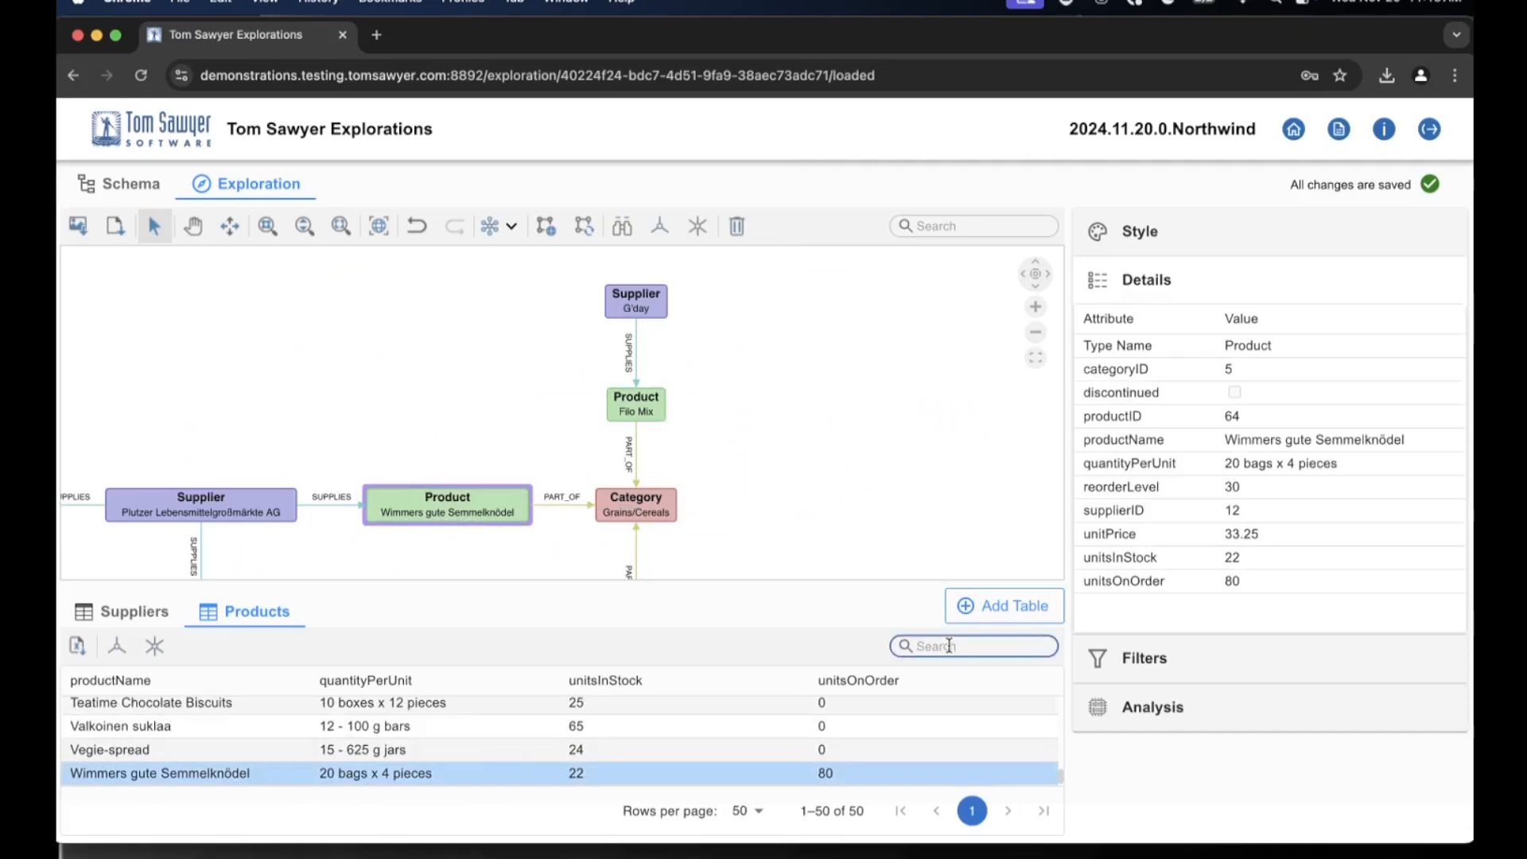
pyautogui.write('chocolate')
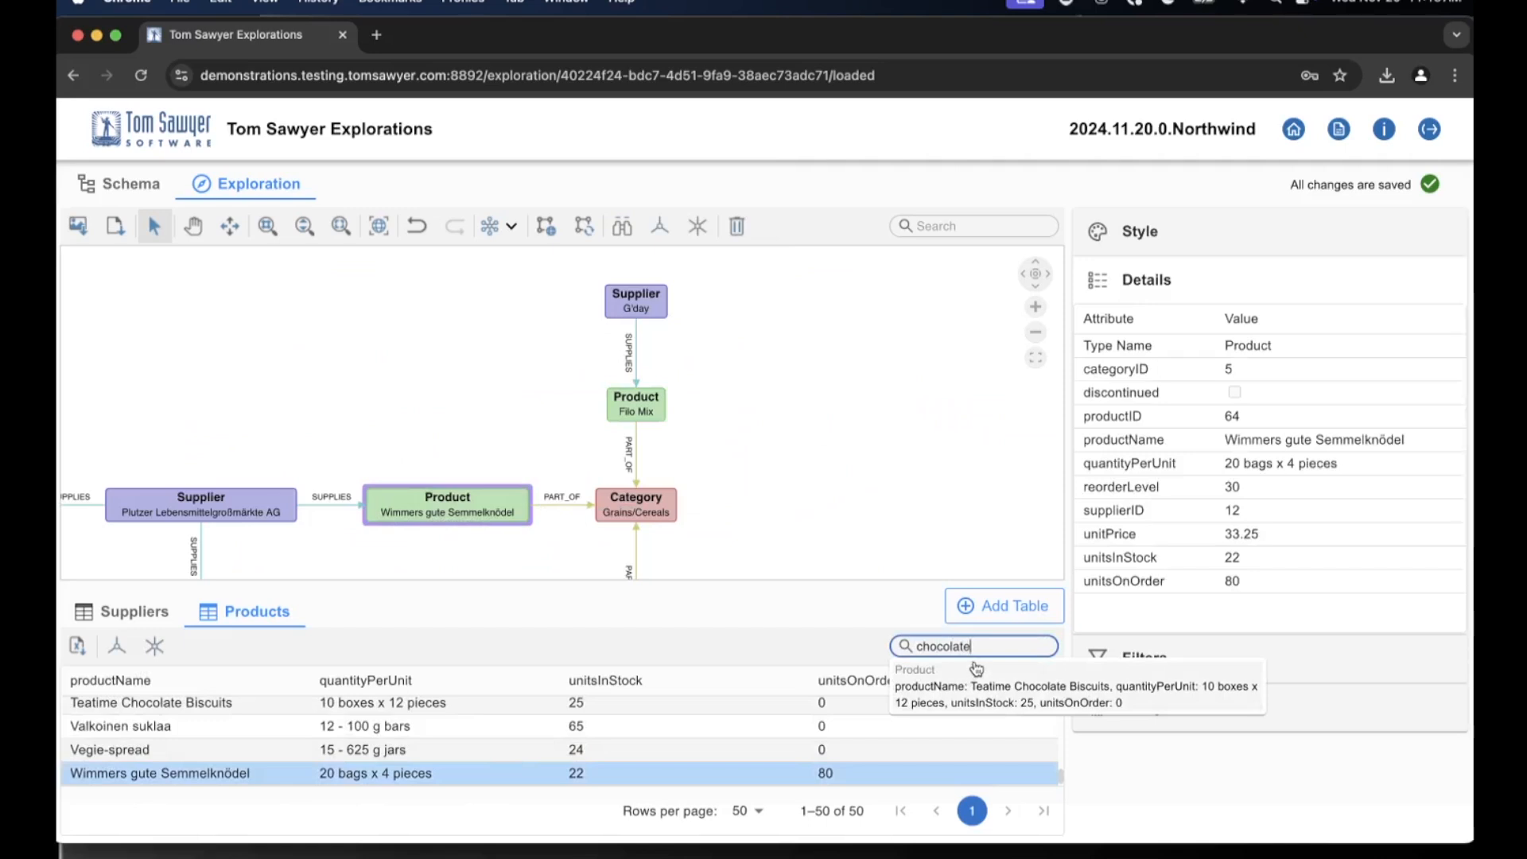
pyautogui.click(1006, 676)
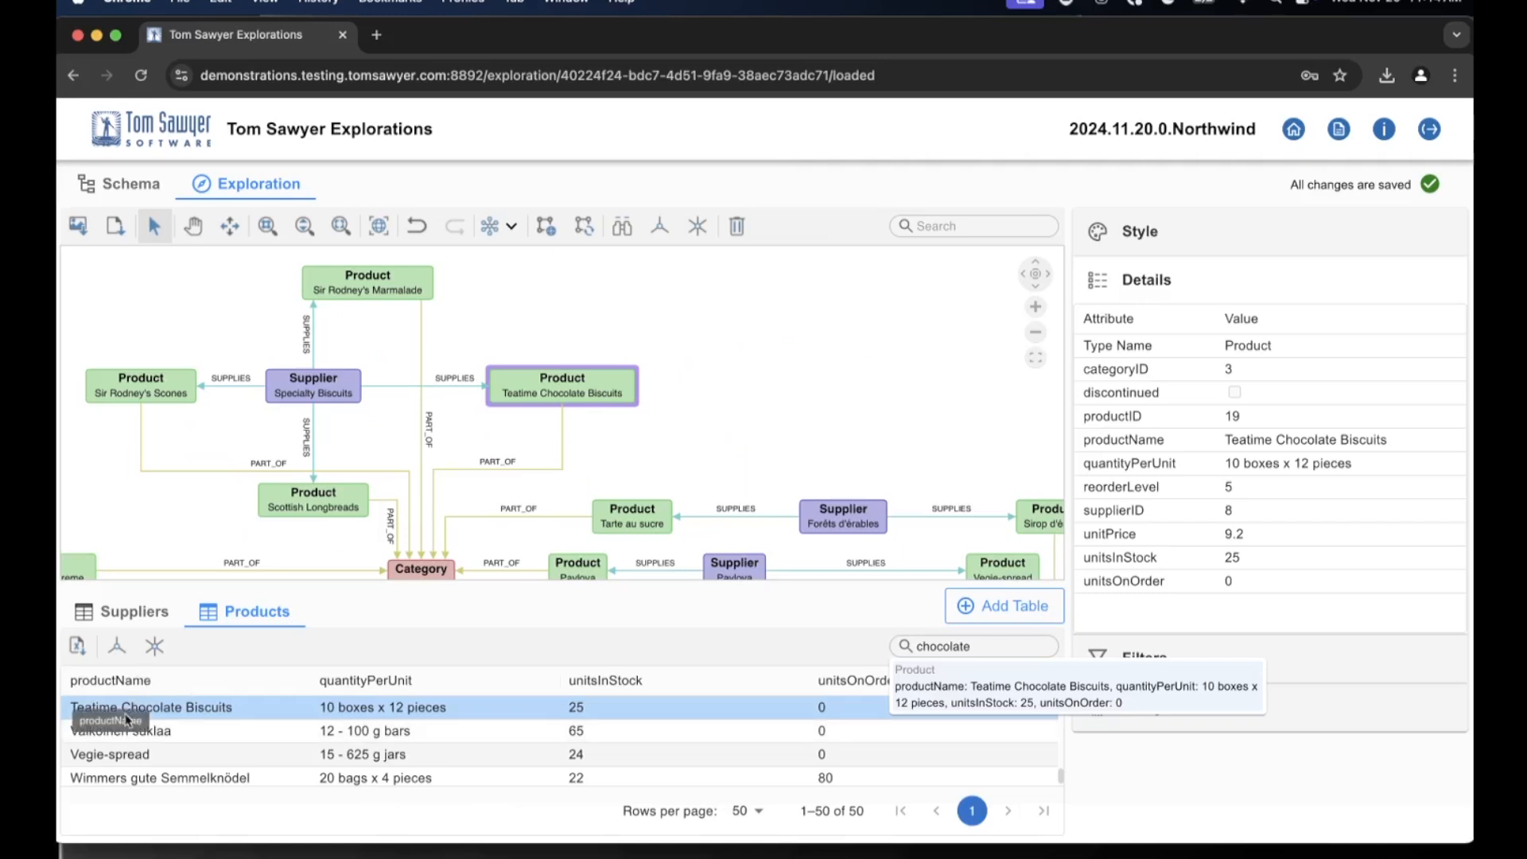
# - Start loading neighbors for Teatime Chocolate Biscuits and set the neighbor node type in the pattern to Order
pyautogui.click(118, 647)
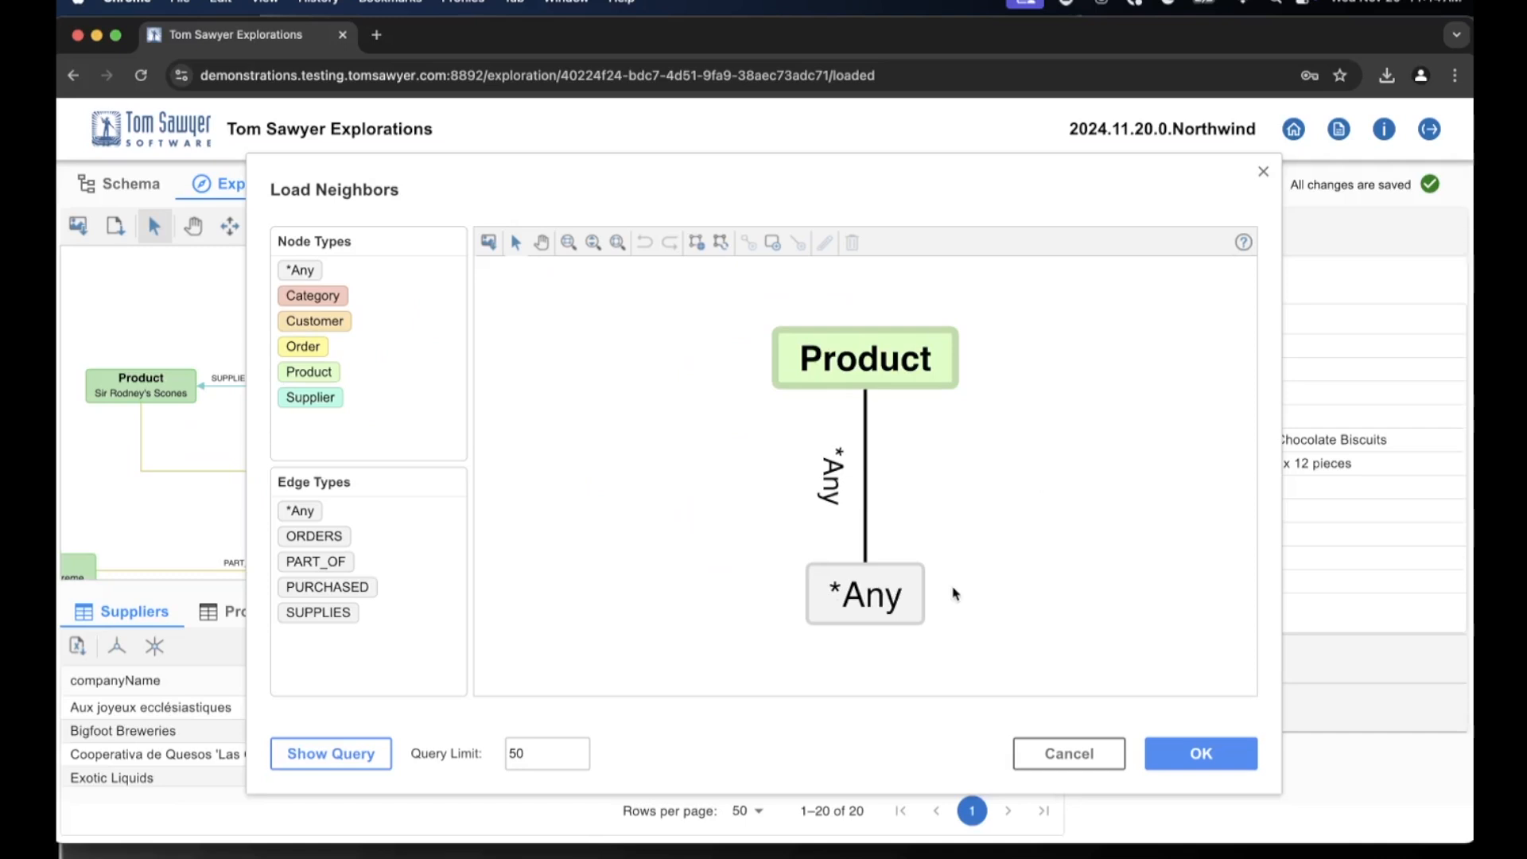
pyautogui.rightClick(912, 606)
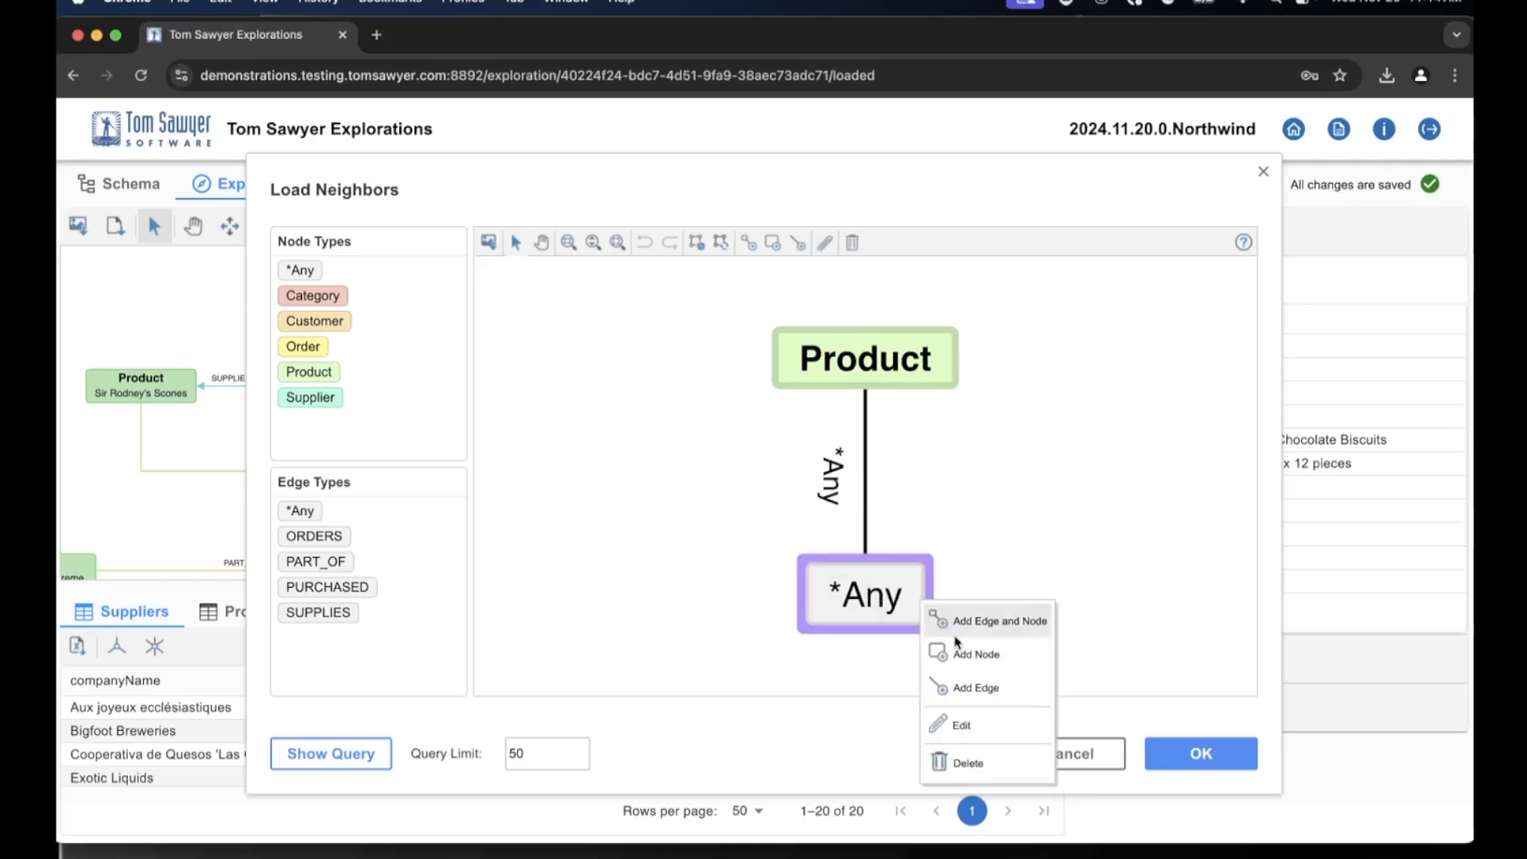
pyautogui.click(977, 733)
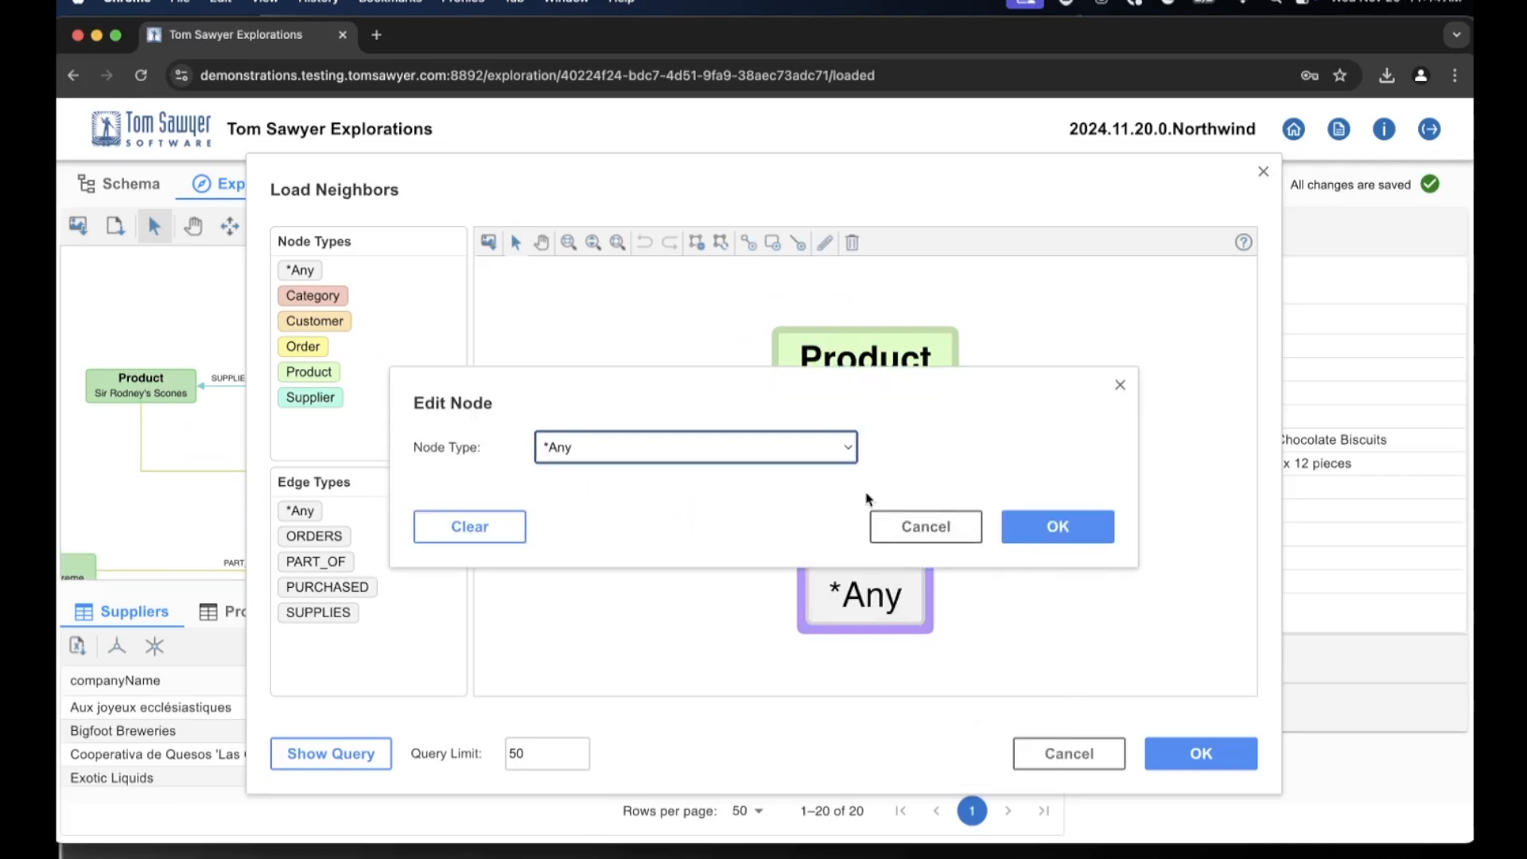
pyautogui.click(844, 446)
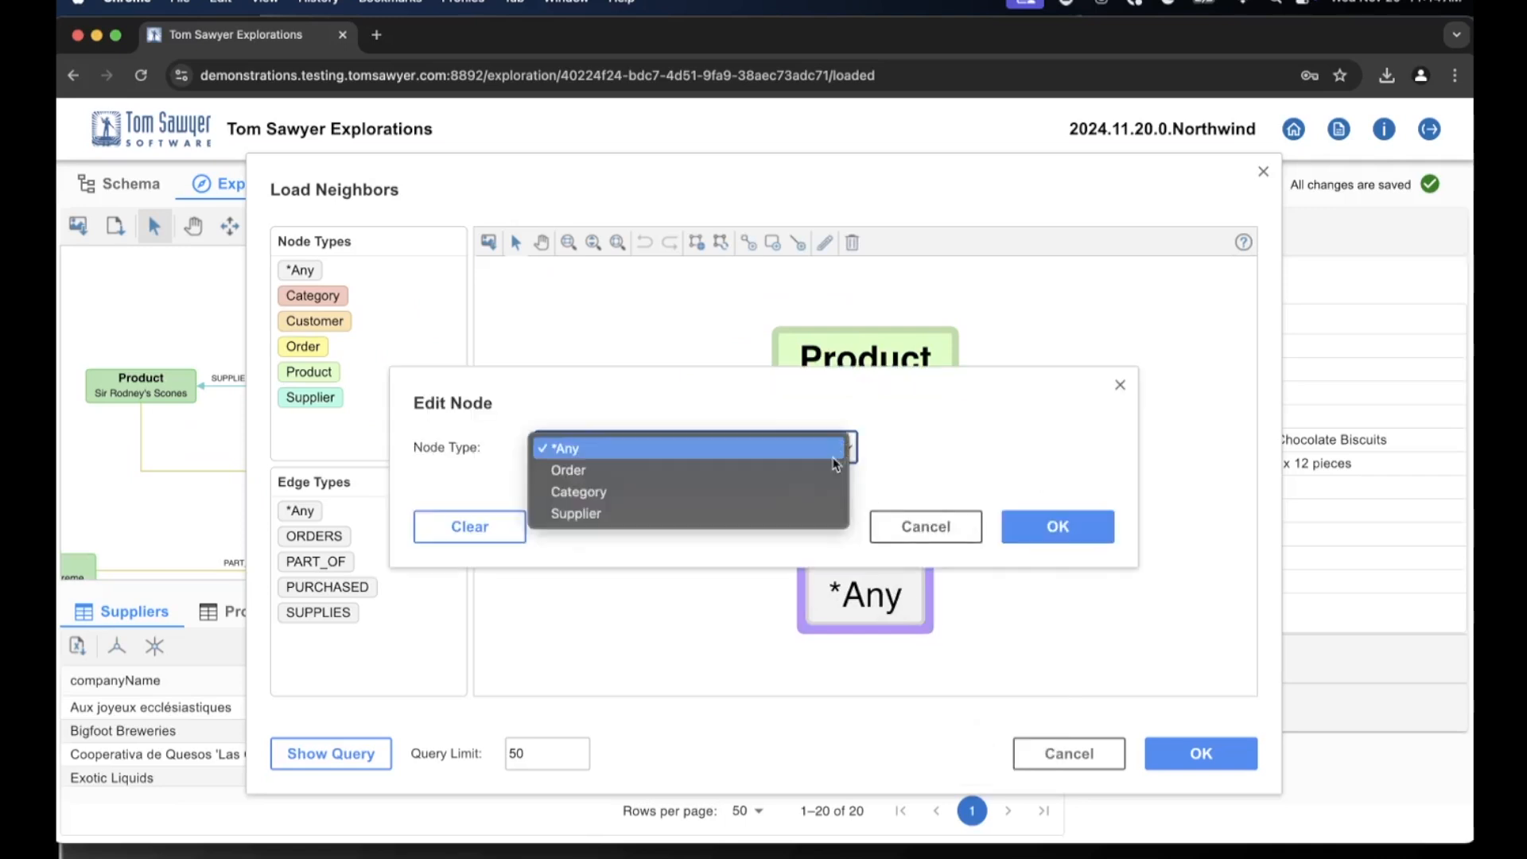
pyautogui.click(837, 470)
pyautogui.click(1046, 542)
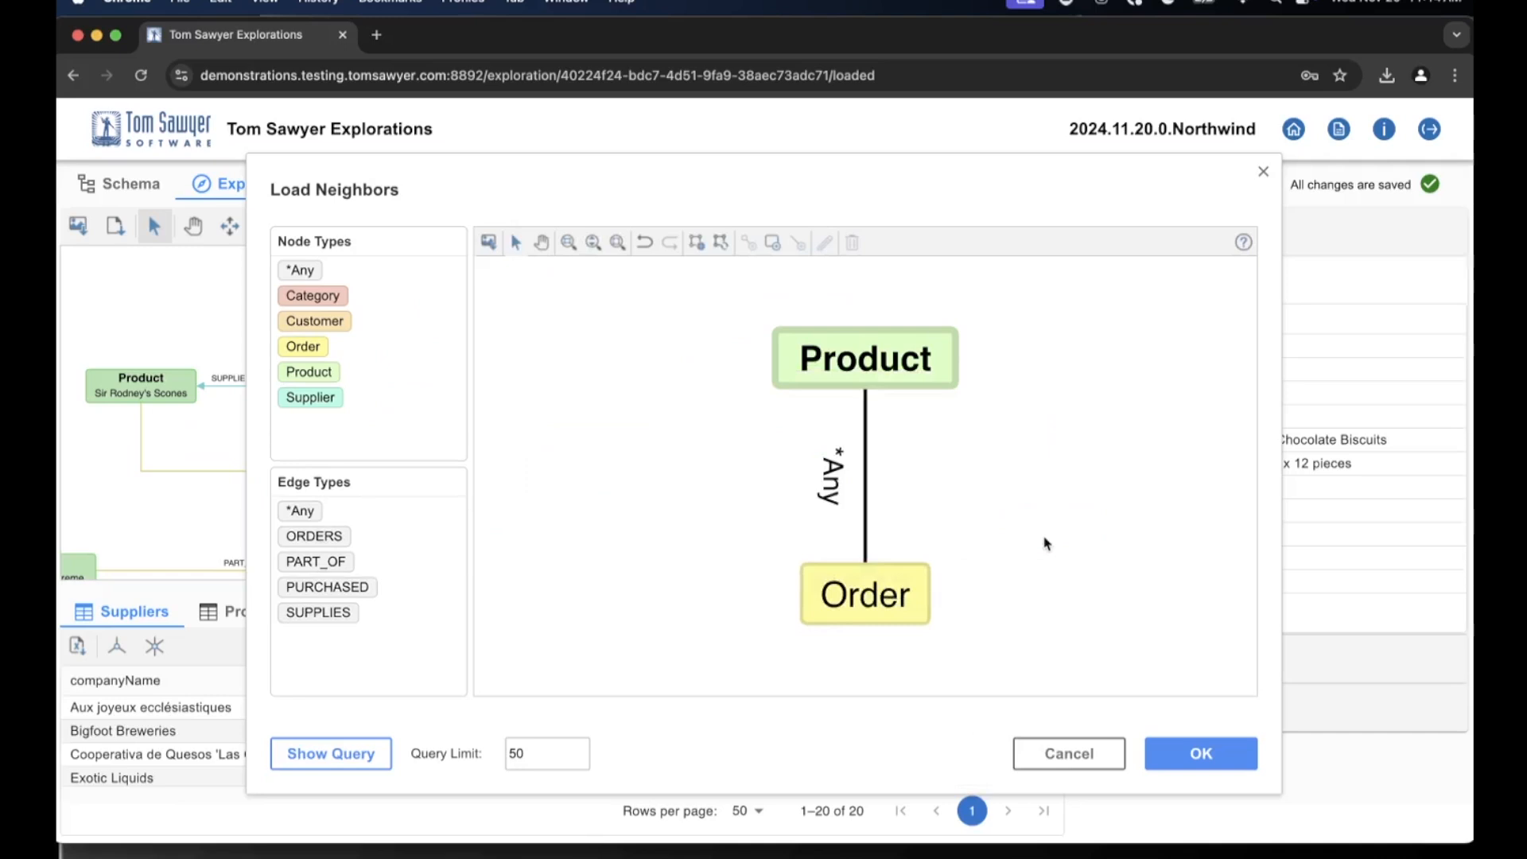
# - Add an undirected edge of any type and a Customer node to the Order node, and load the matching neighbors
pyautogui.click(916, 602)
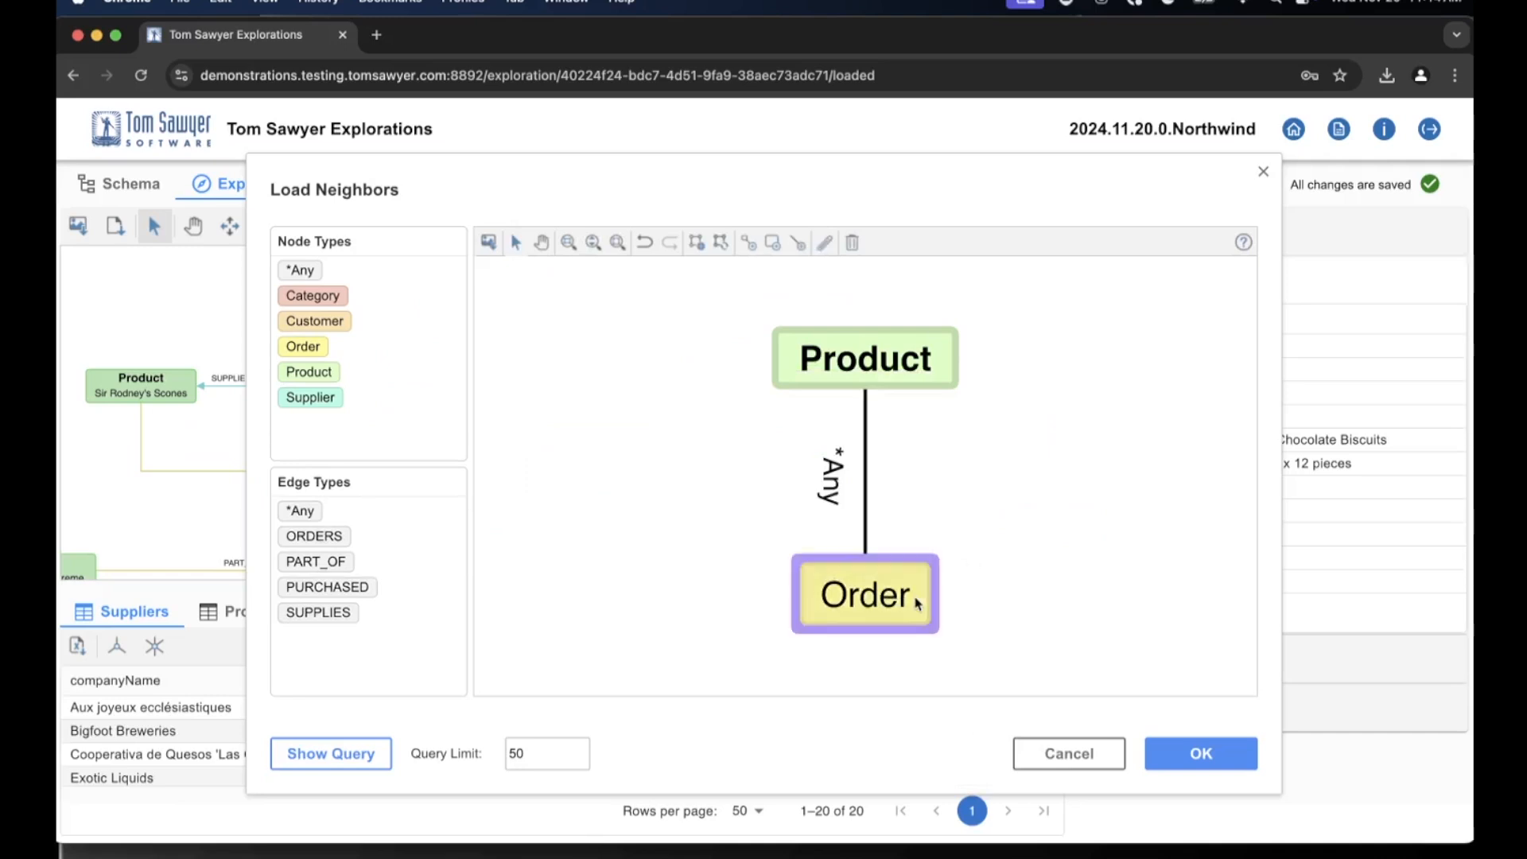
pyautogui.rightClick(936, 603)
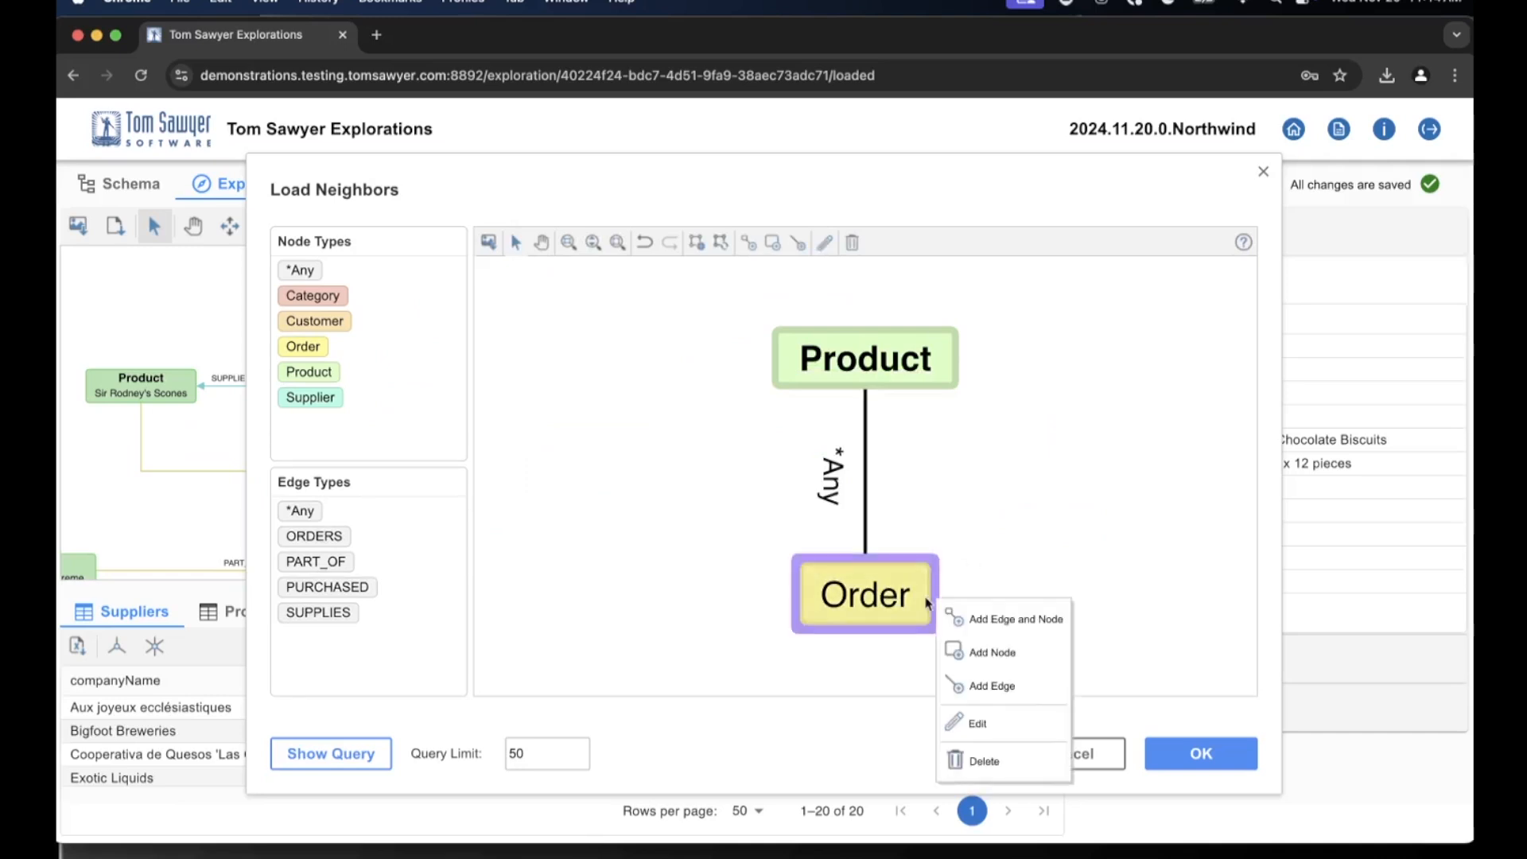
pyautogui.click(1066, 625)
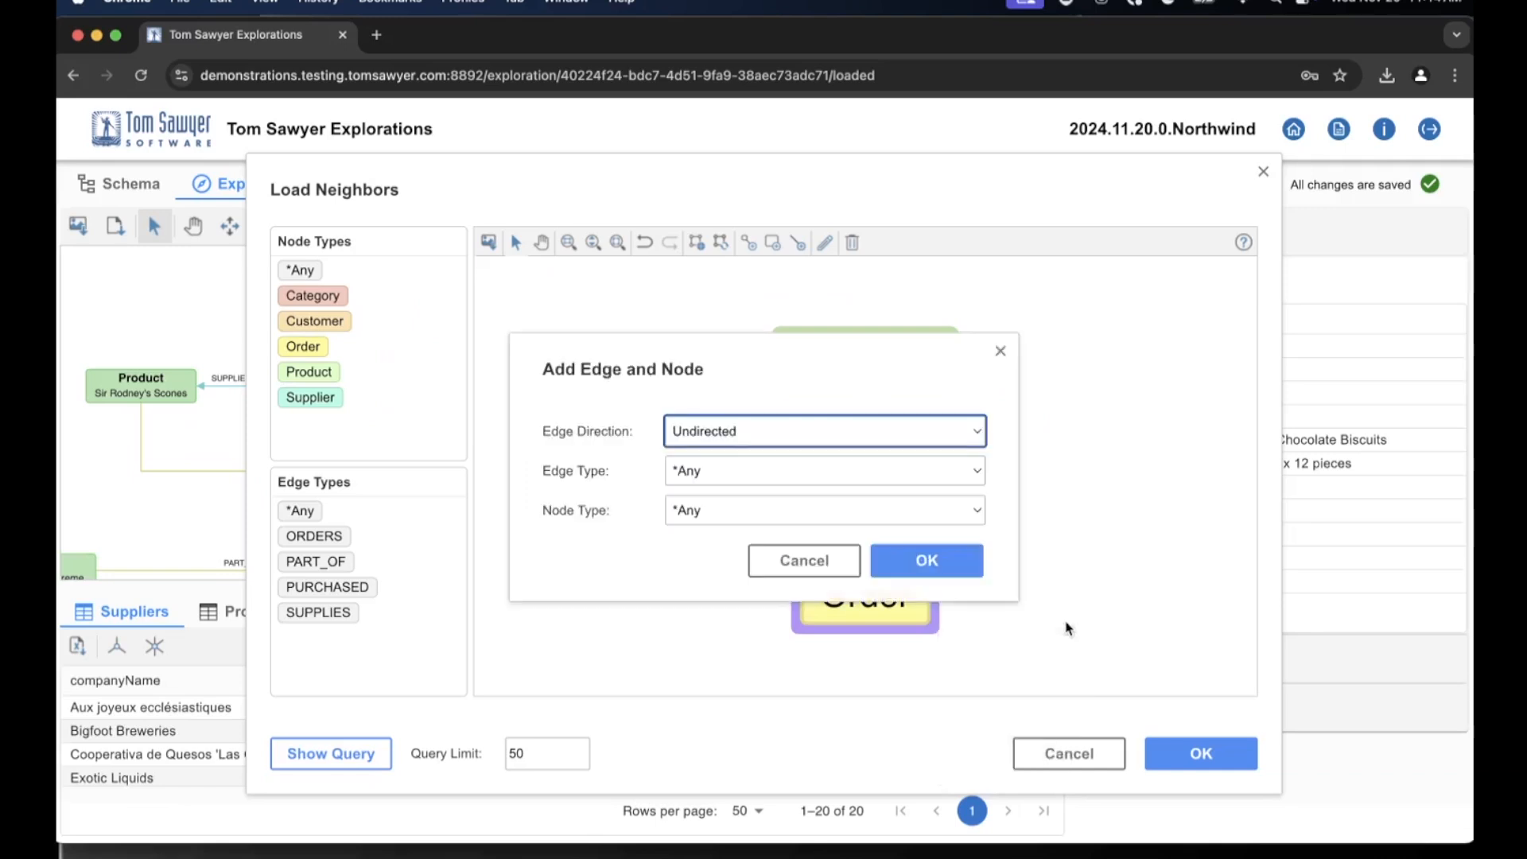
pyautogui.click(966, 511)
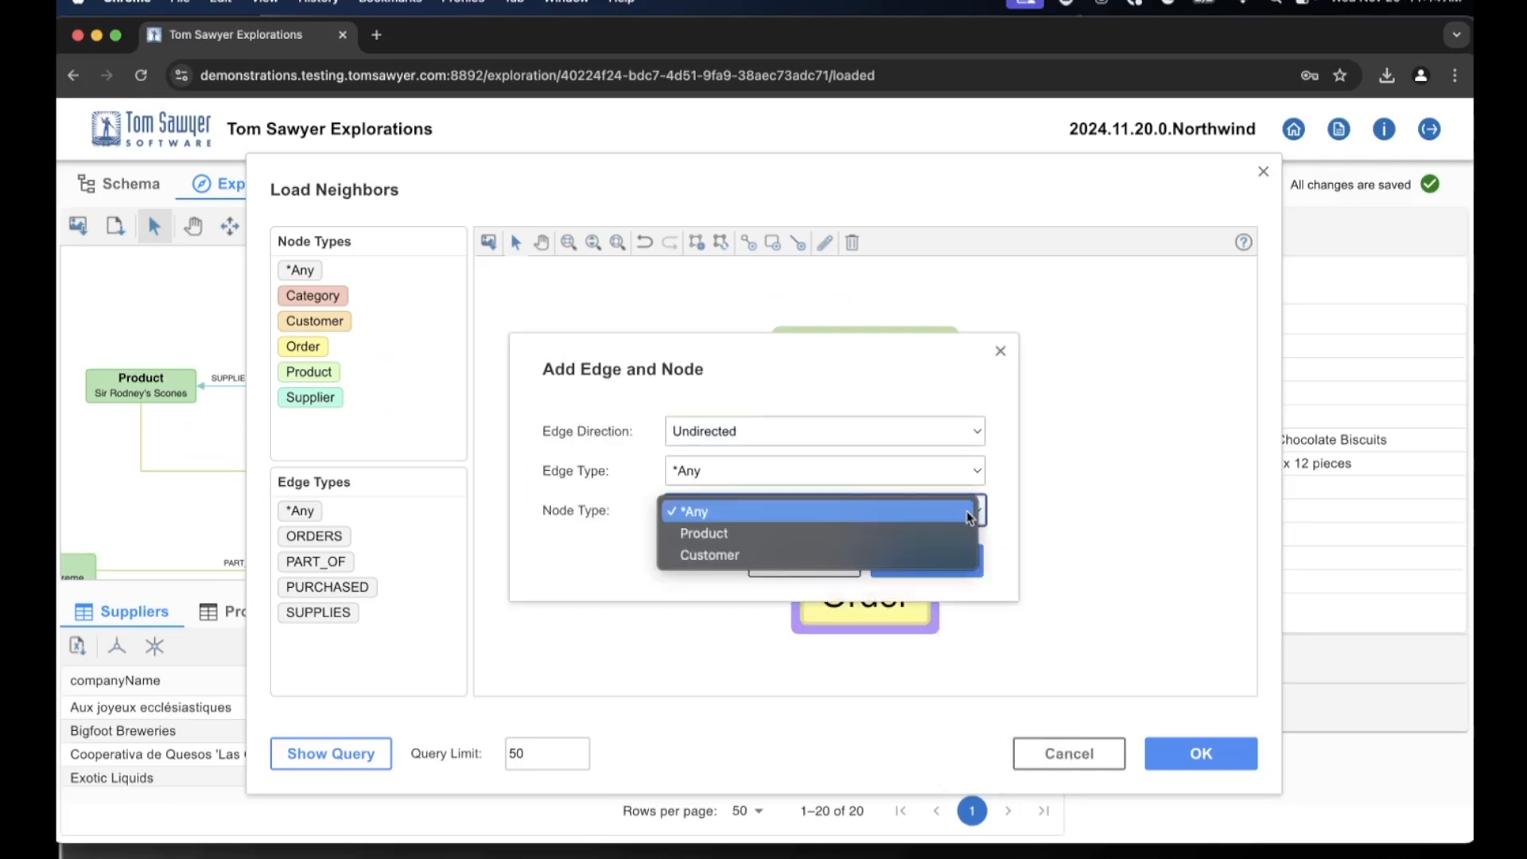
pyautogui.click(937, 553)
pyautogui.click(939, 562)
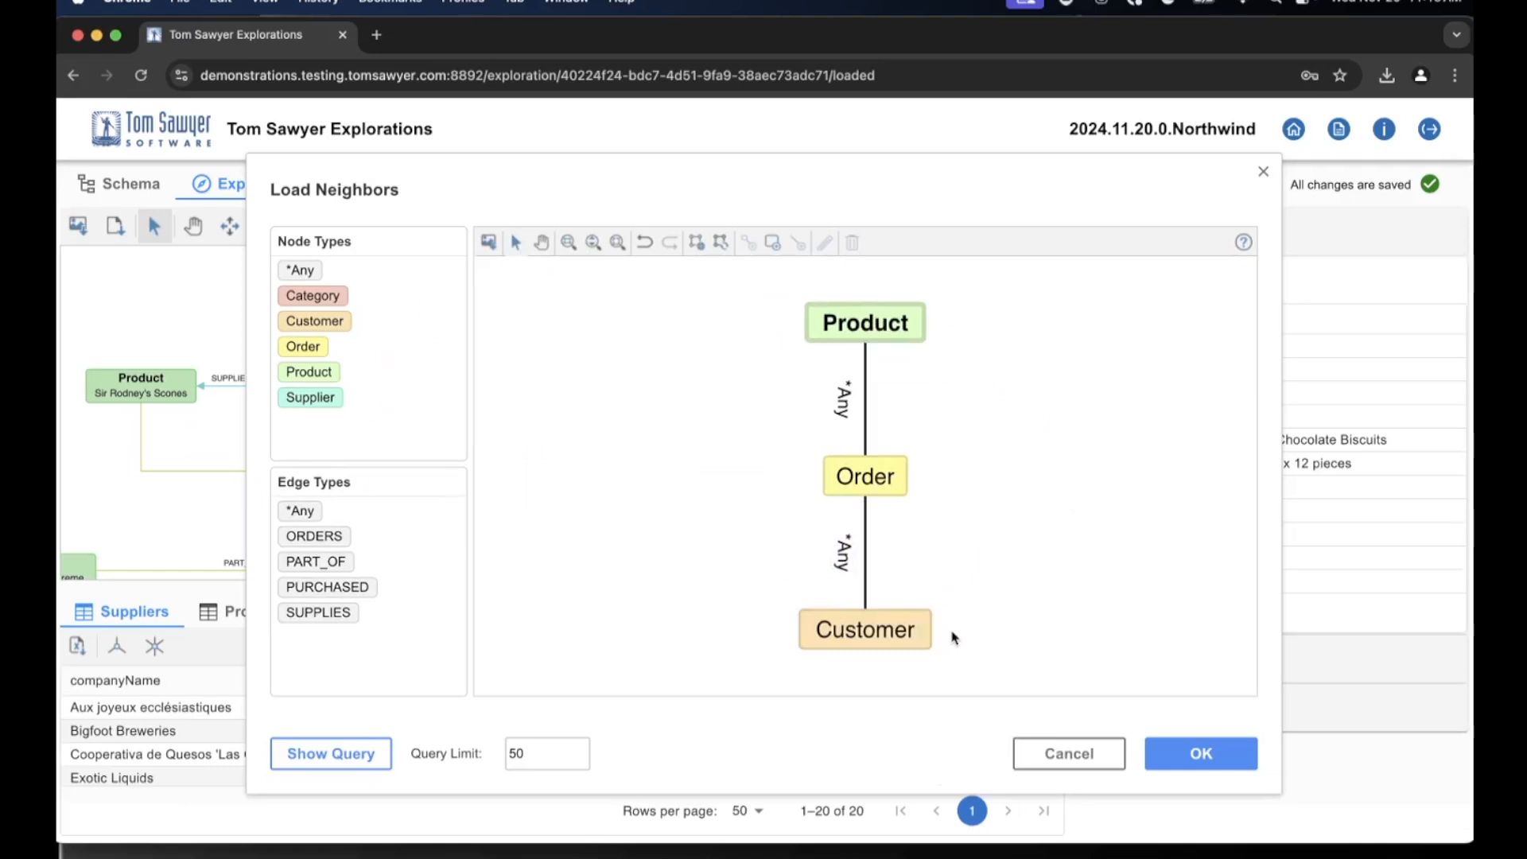
pyautogui.click(1186, 762)
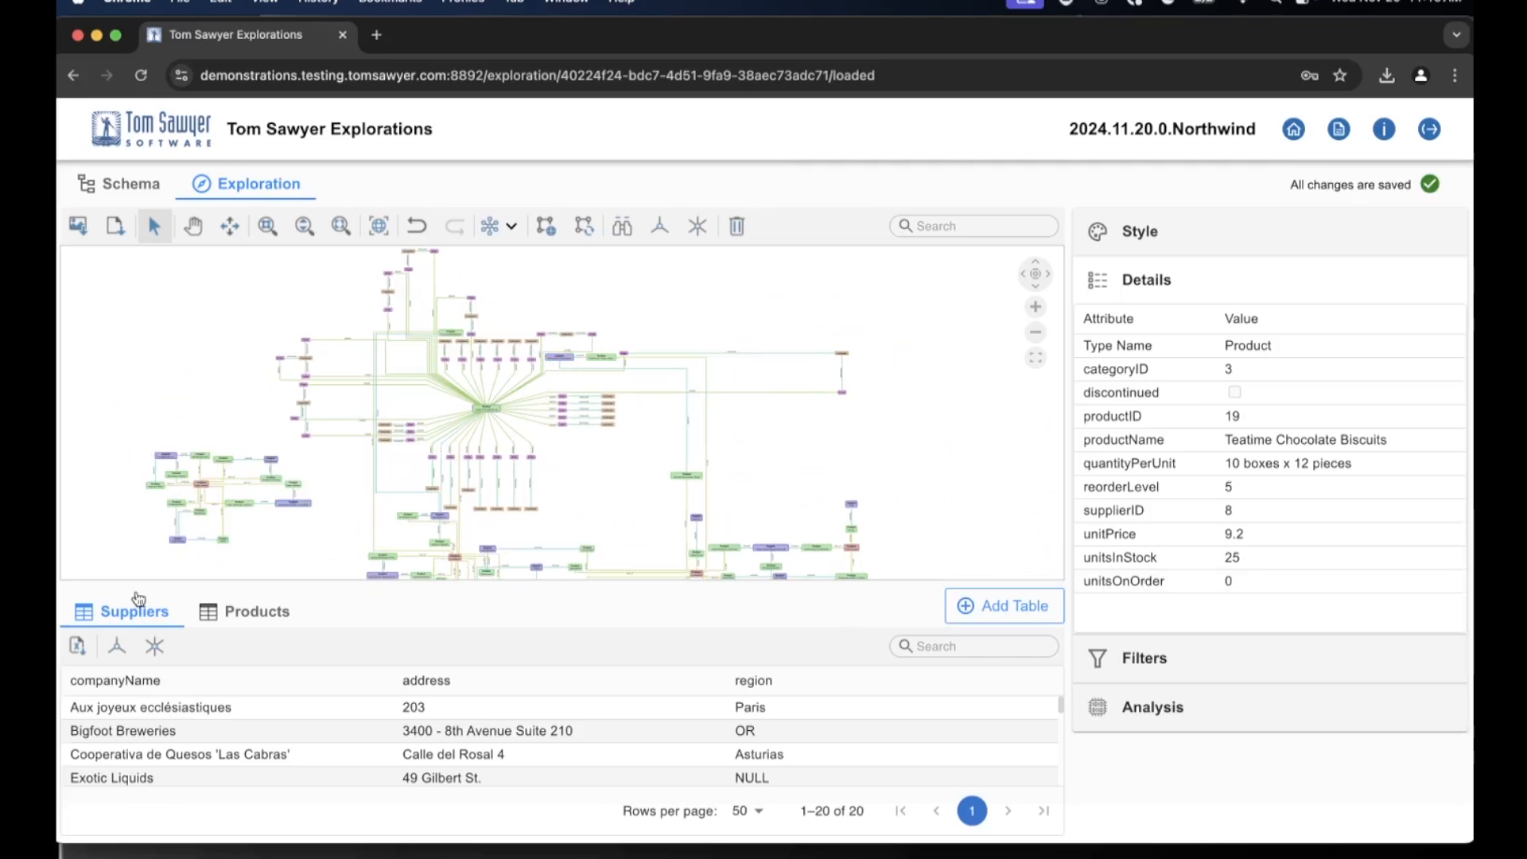
# - Edit the Suppliers table to include the contactName column, placed directly after companyName
pyautogui.click(152, 621)
pyautogui.rightClick(152, 621)
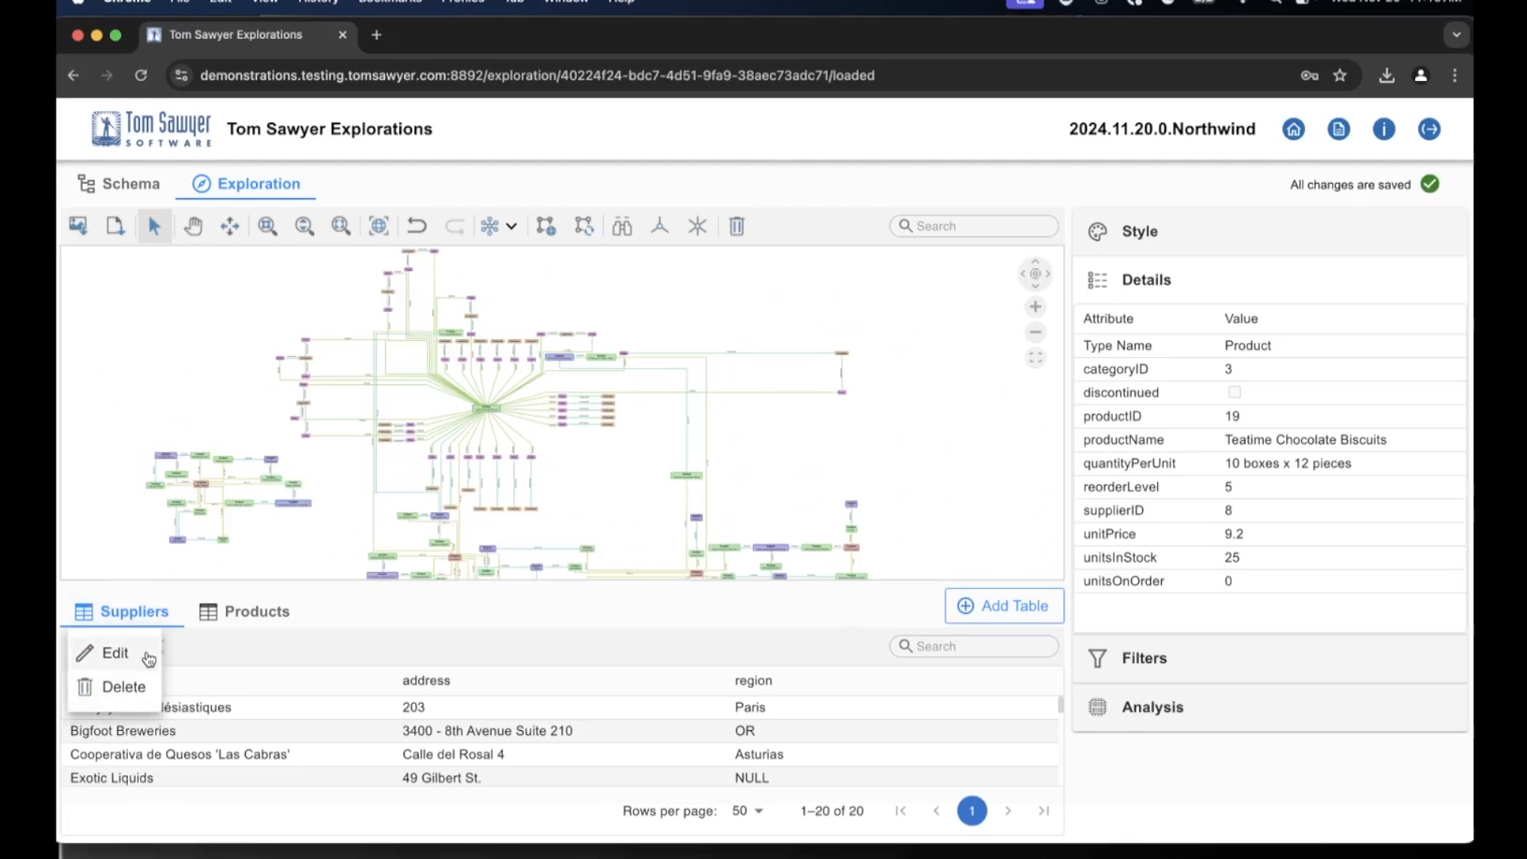
pyautogui.click(115, 653)
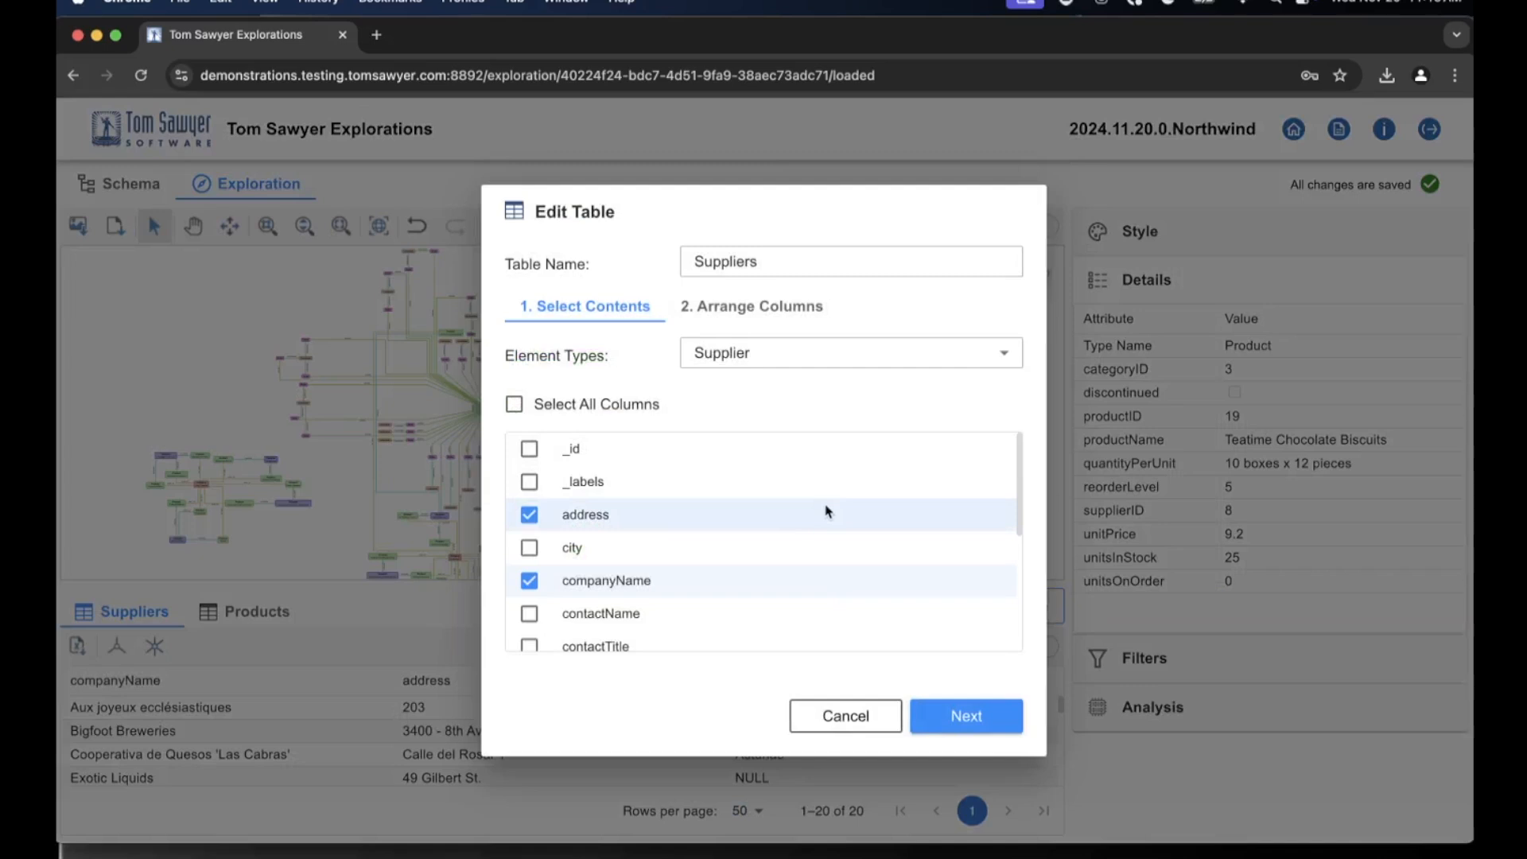
pyautogui.click(530, 615)
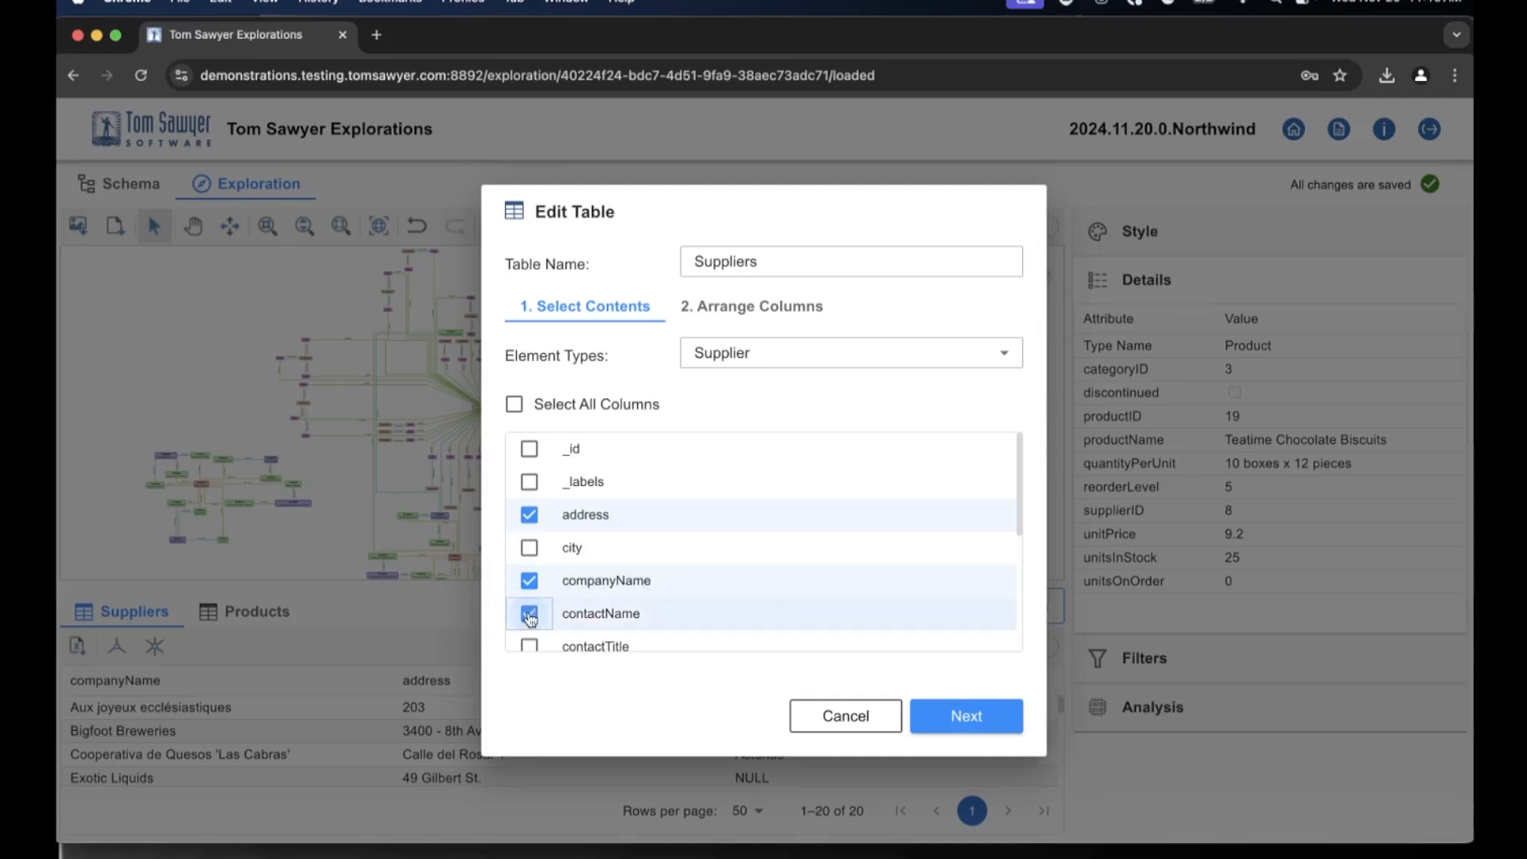
pyautogui.click(949, 720)
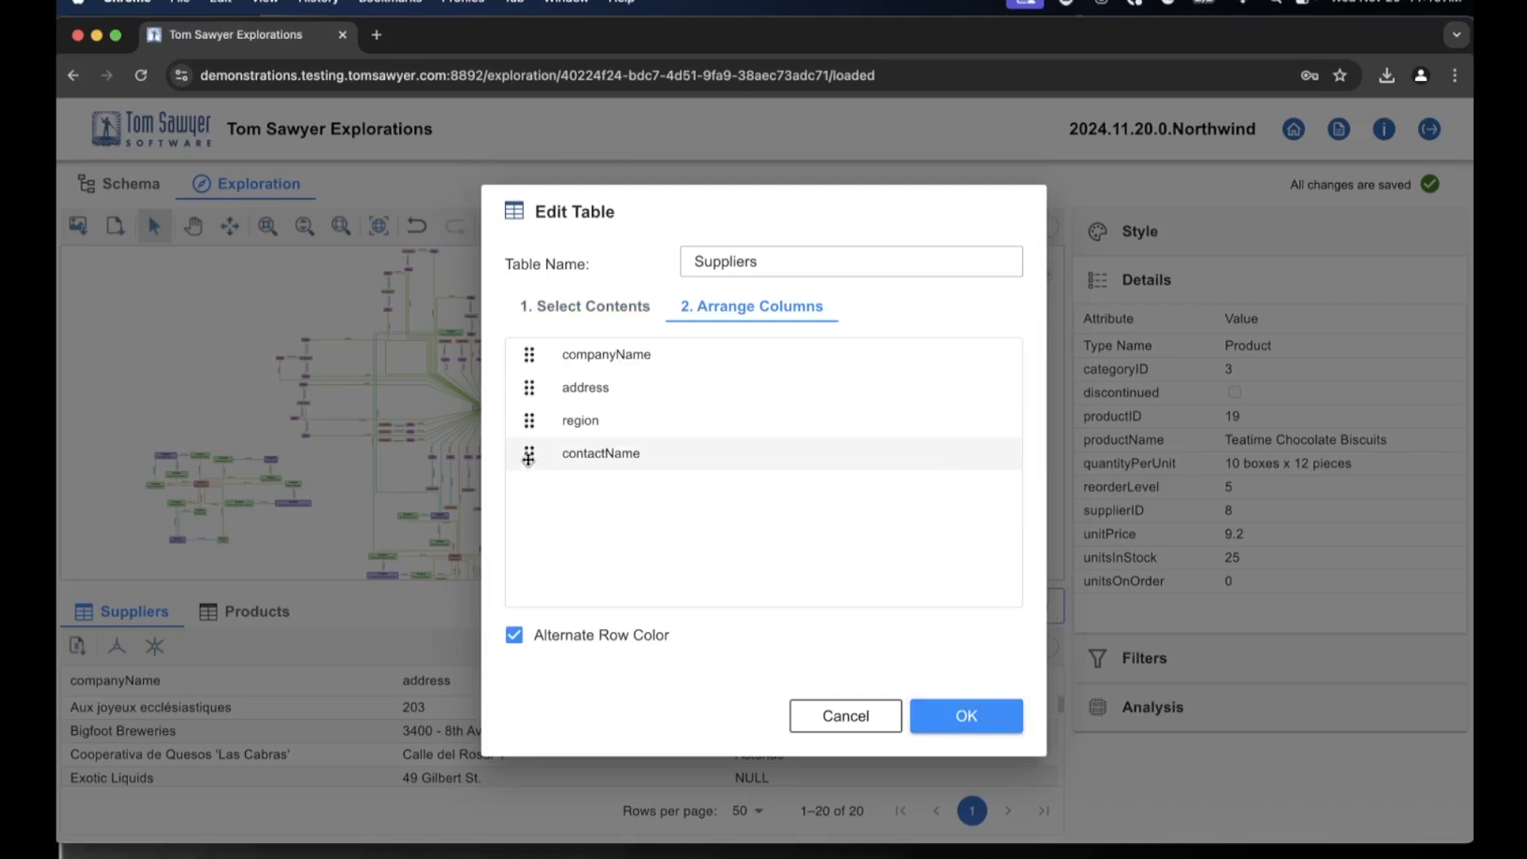
pyautogui.moveTo(528, 459); pyautogui.dragTo(533, 387)
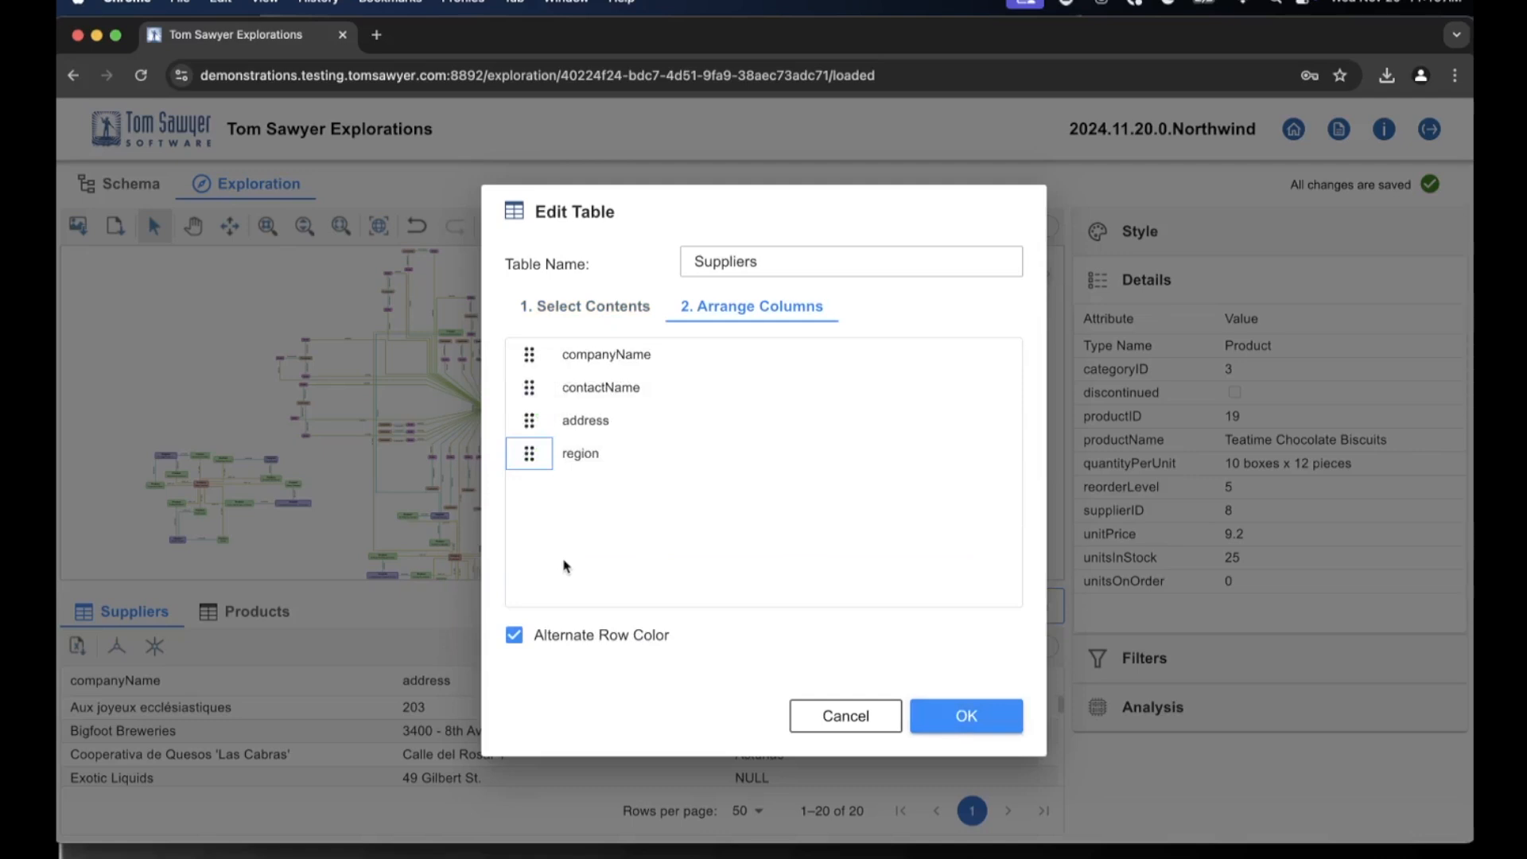
pyautogui.click(937, 720)
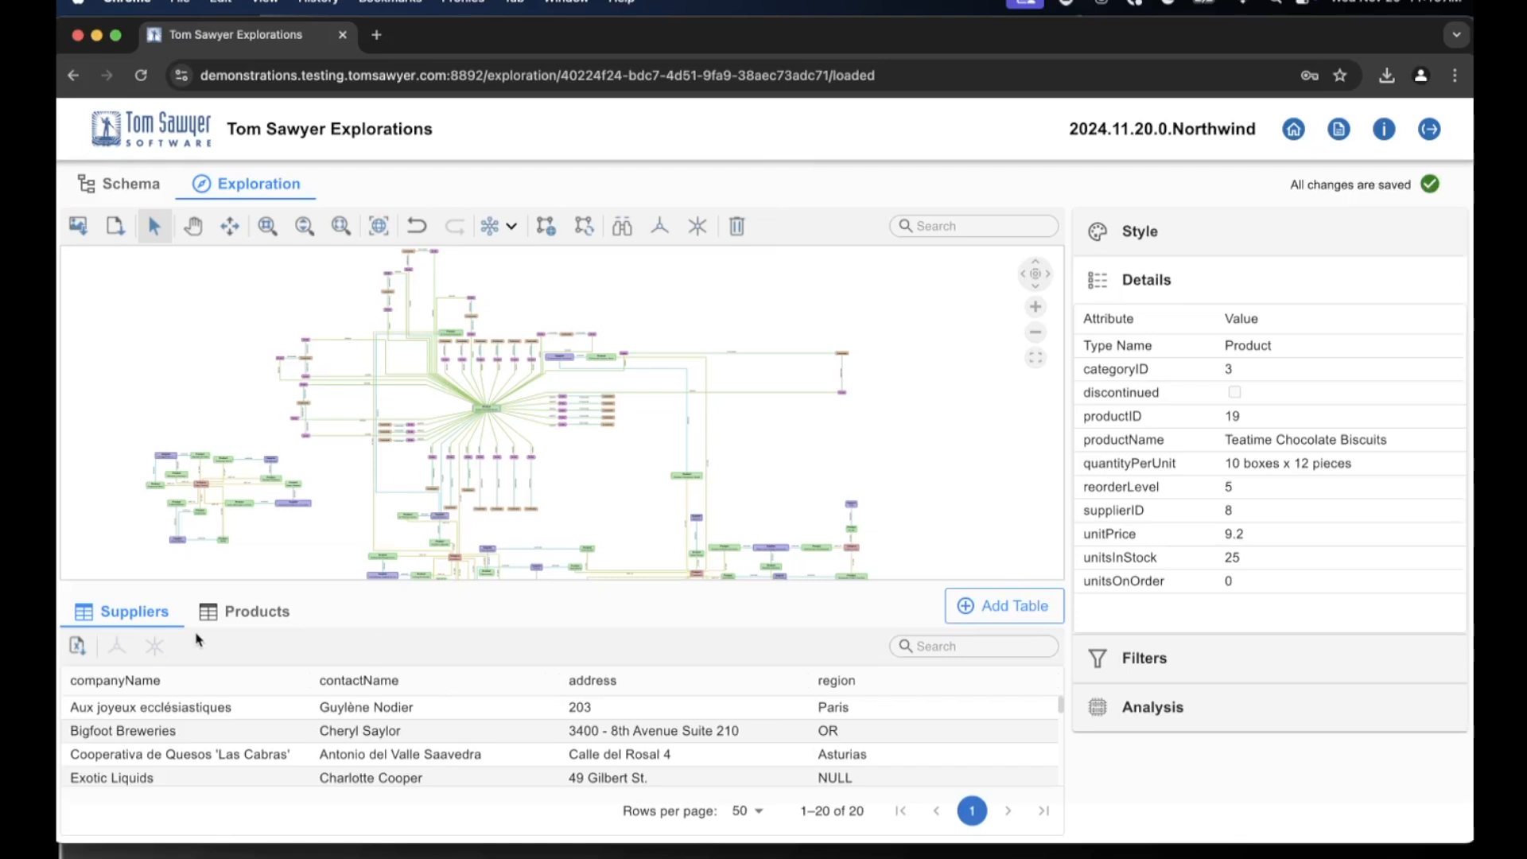
# - Export the Suppliers table as Suppliers.xlsx, view the supplier spreadsheet in Excel, and return to the exploration
pyautogui.click(77, 647)
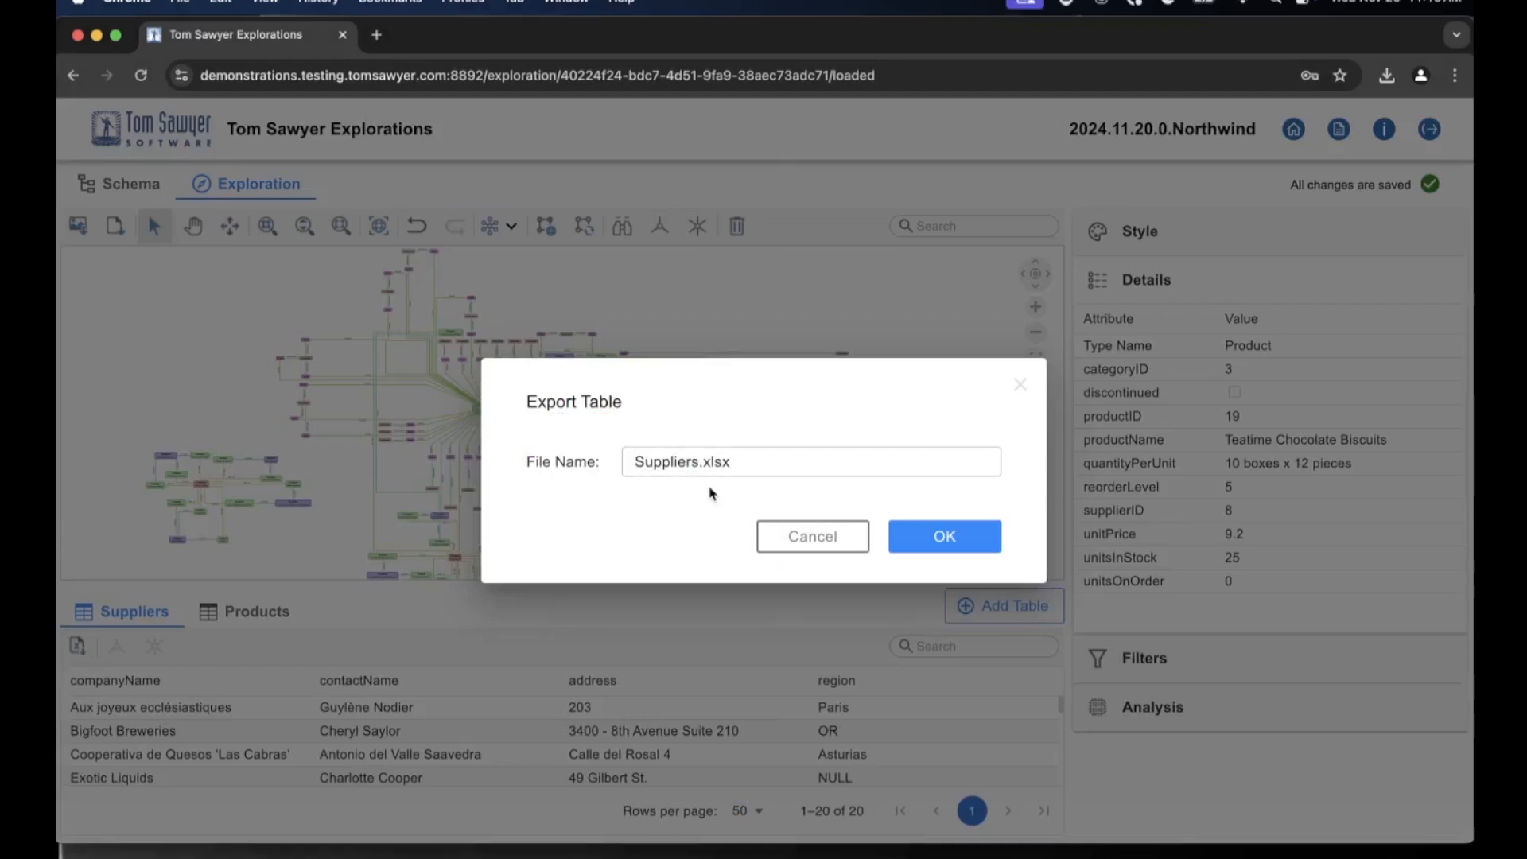
pyautogui.click(941, 538)
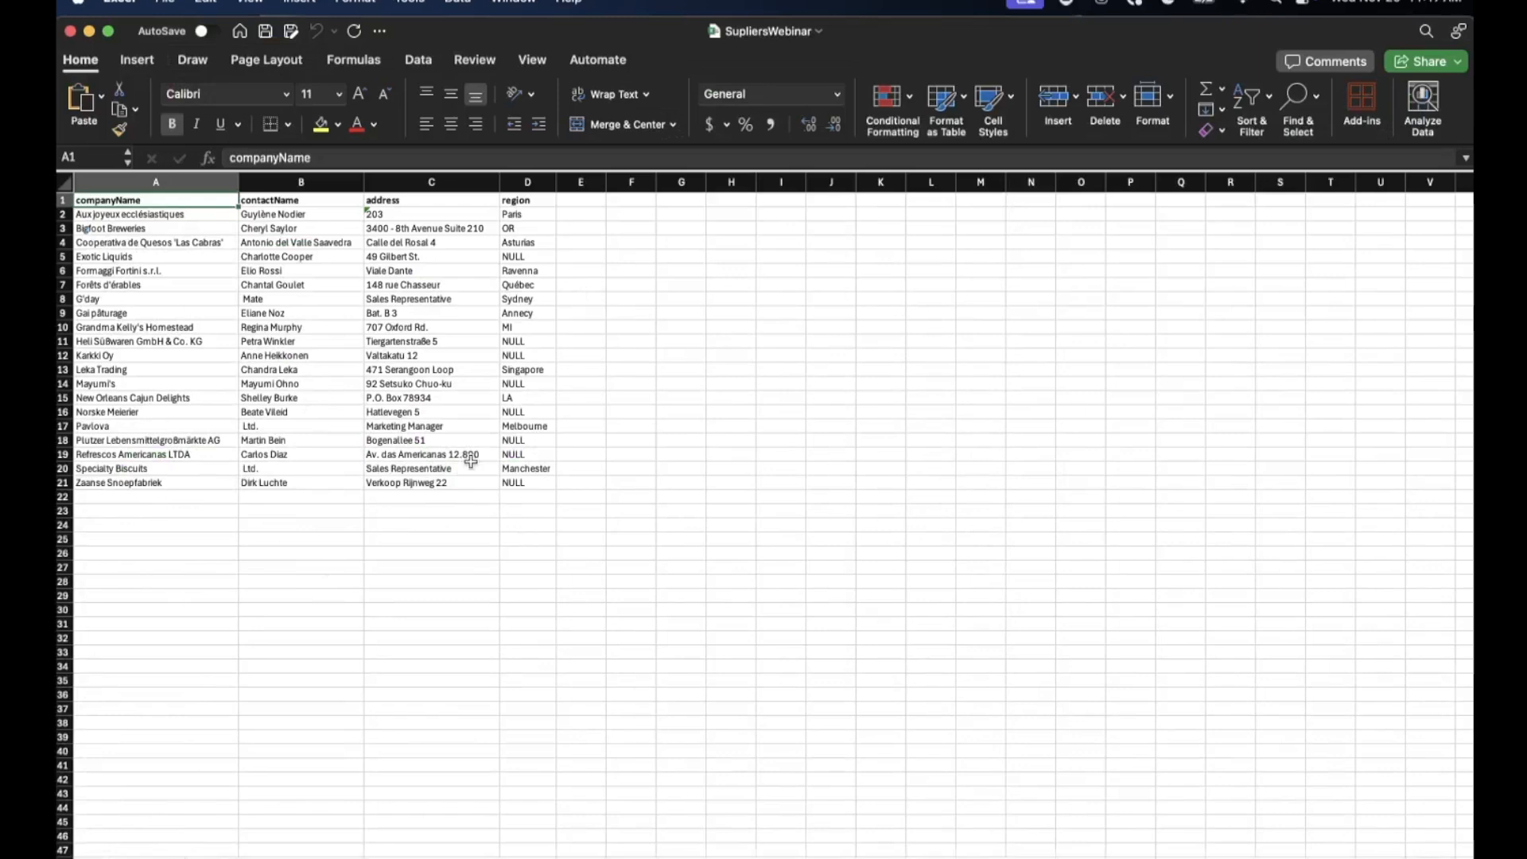
pyautogui.click(89, 31)
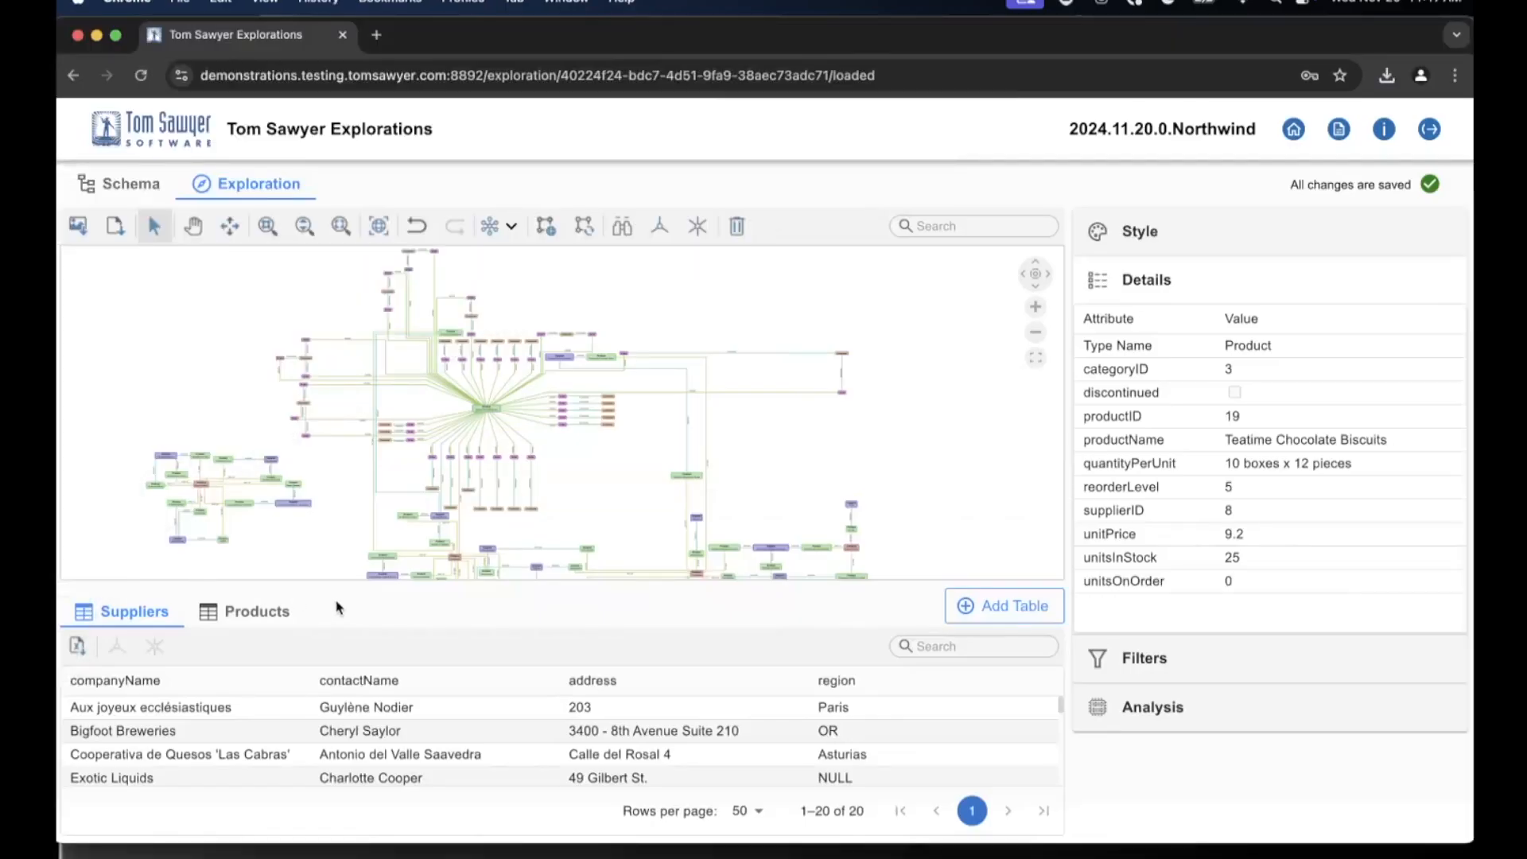
# - Delete the Products table from the exploration
pyautogui.click(265, 614)
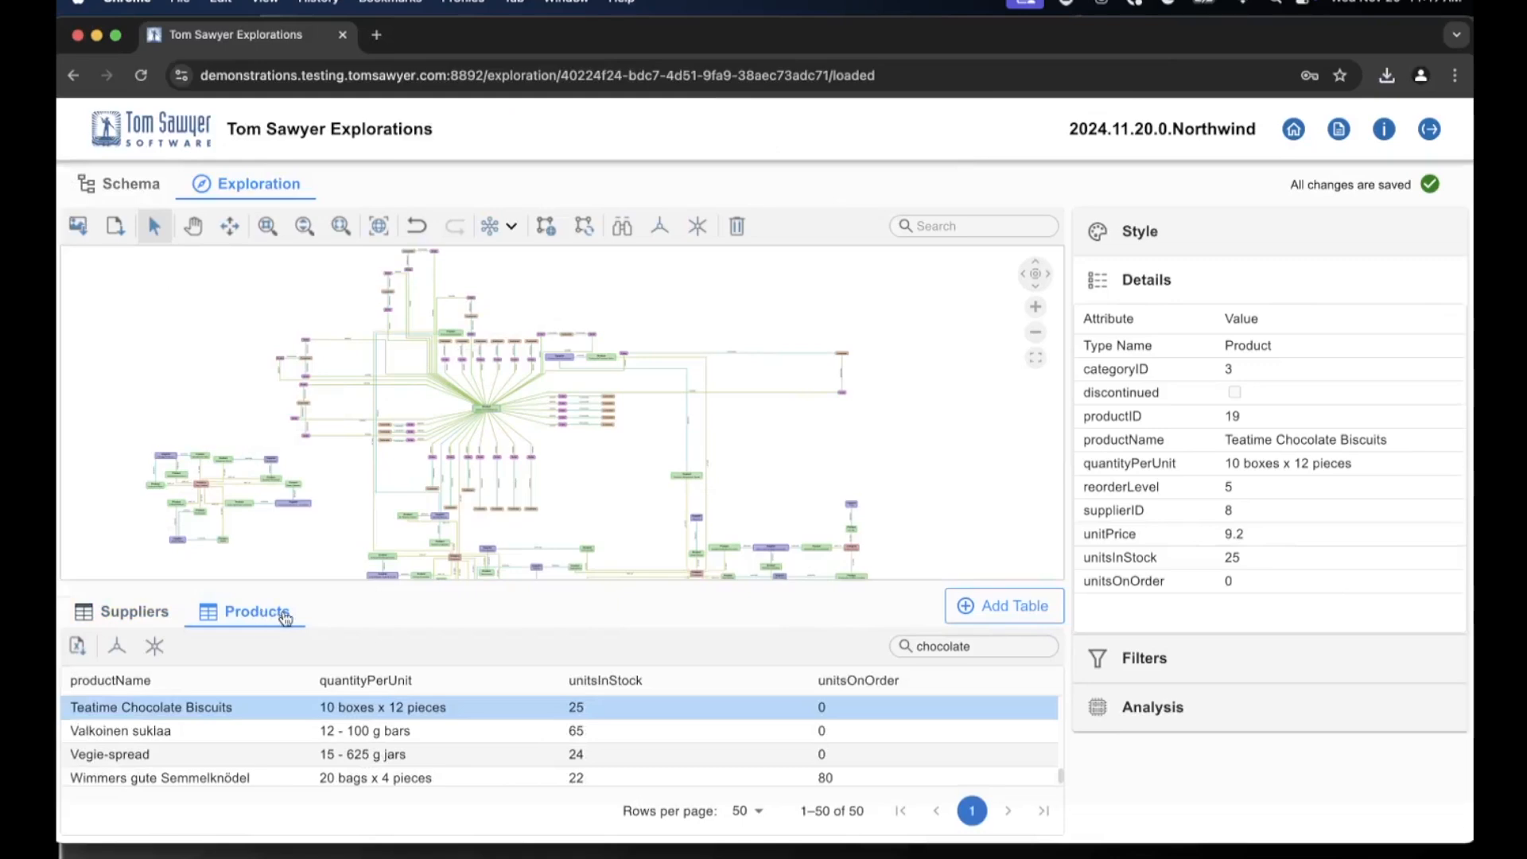
pyautogui.rightClick(285, 618)
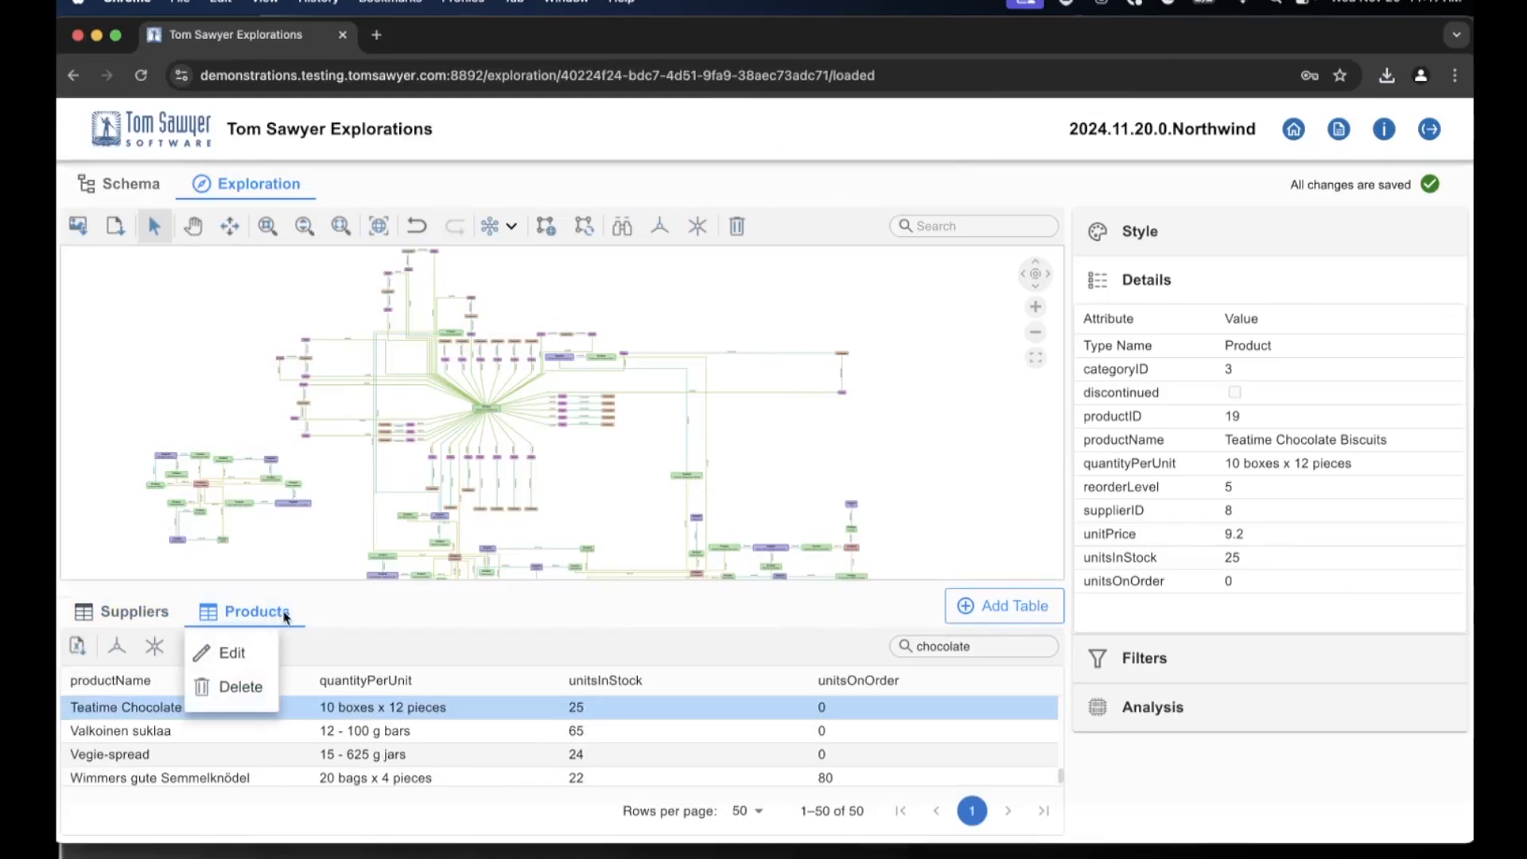
pyautogui.click(246, 690)
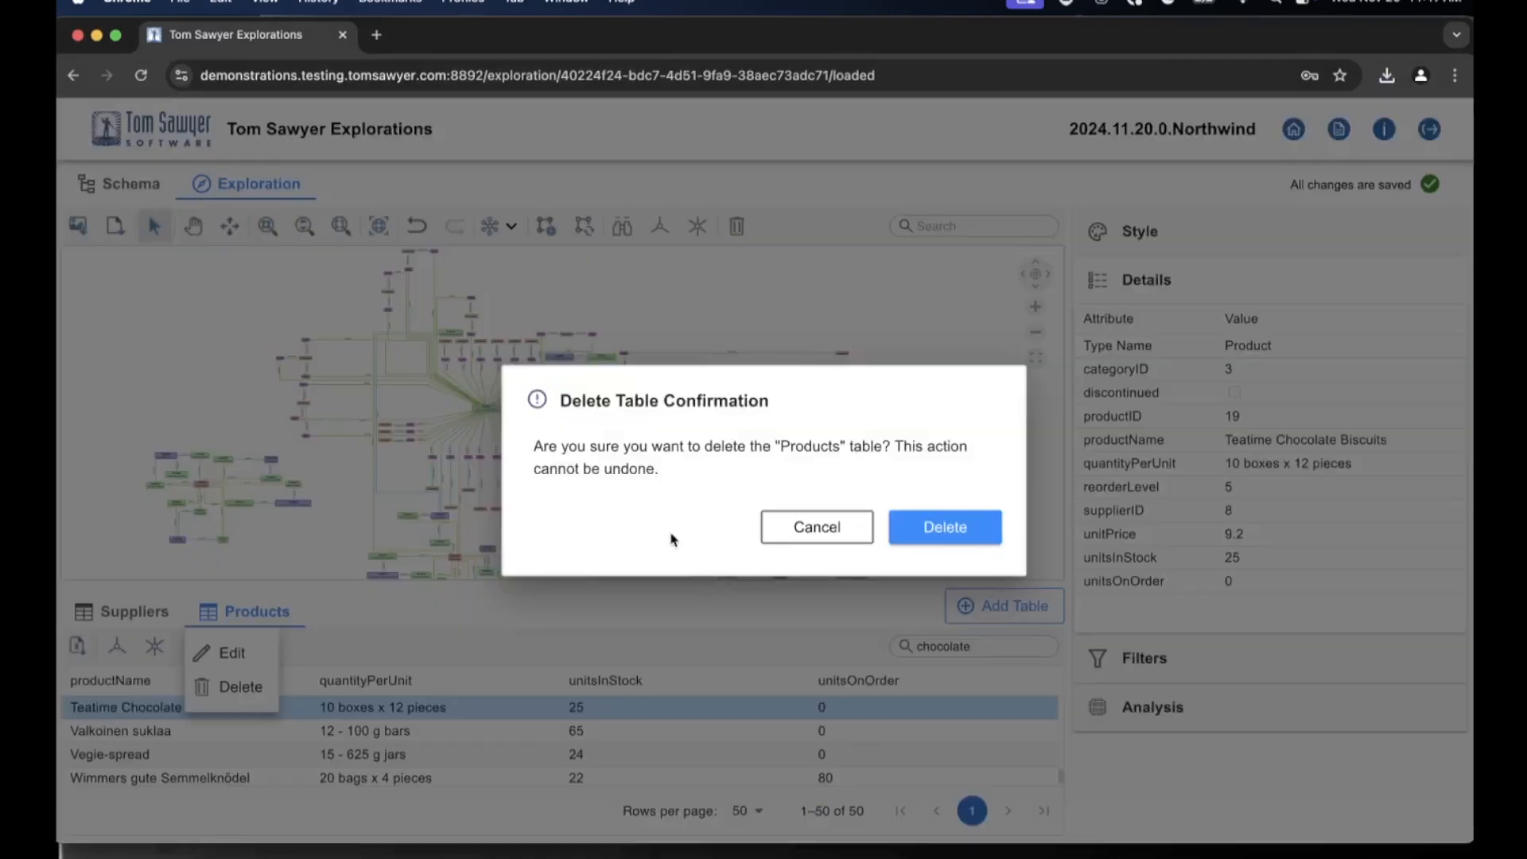
pyautogui.click(972, 532)
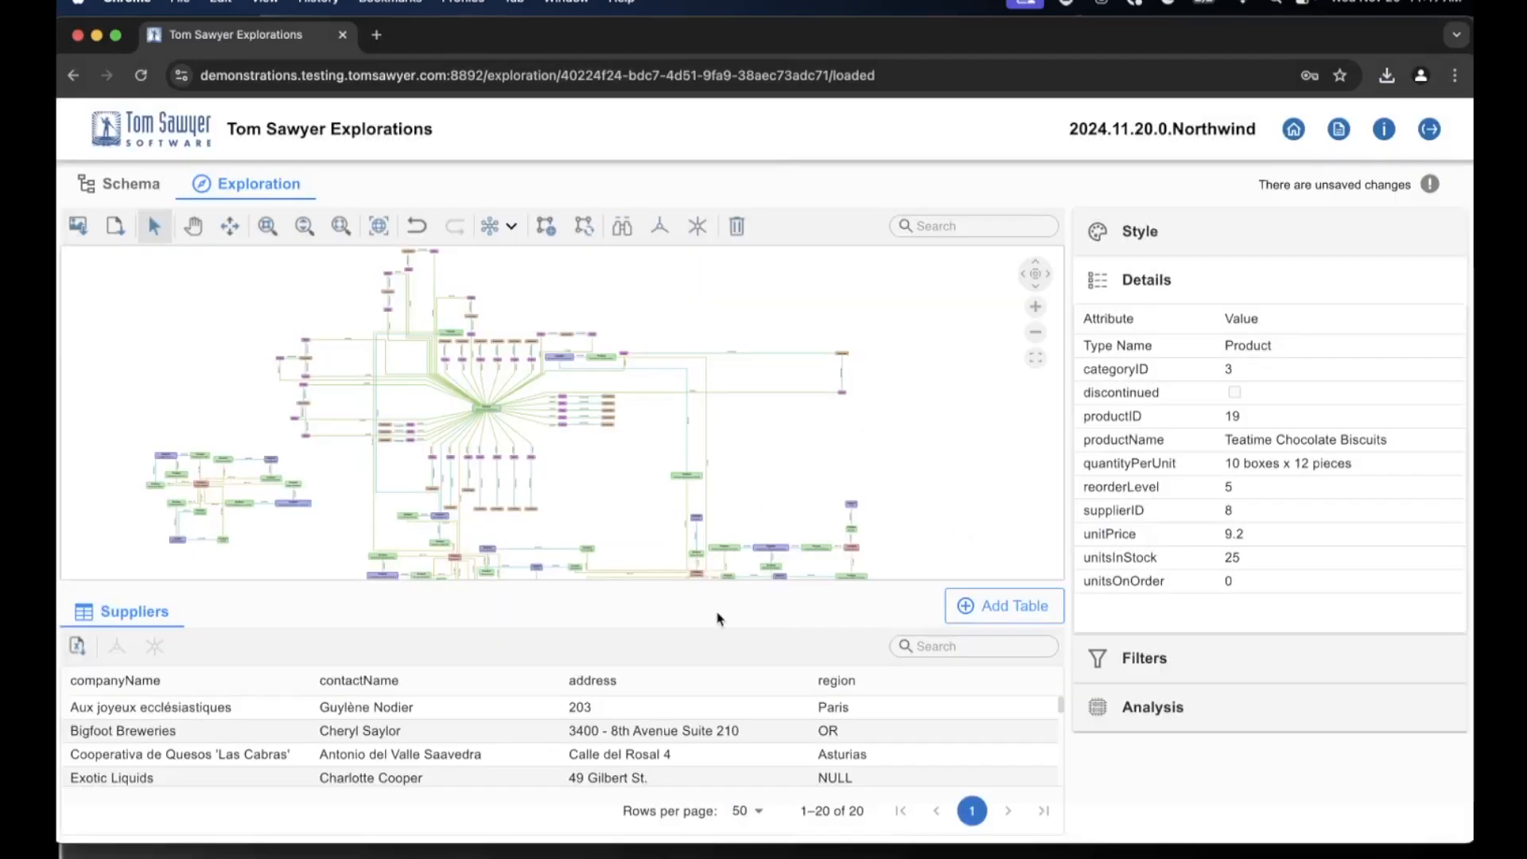